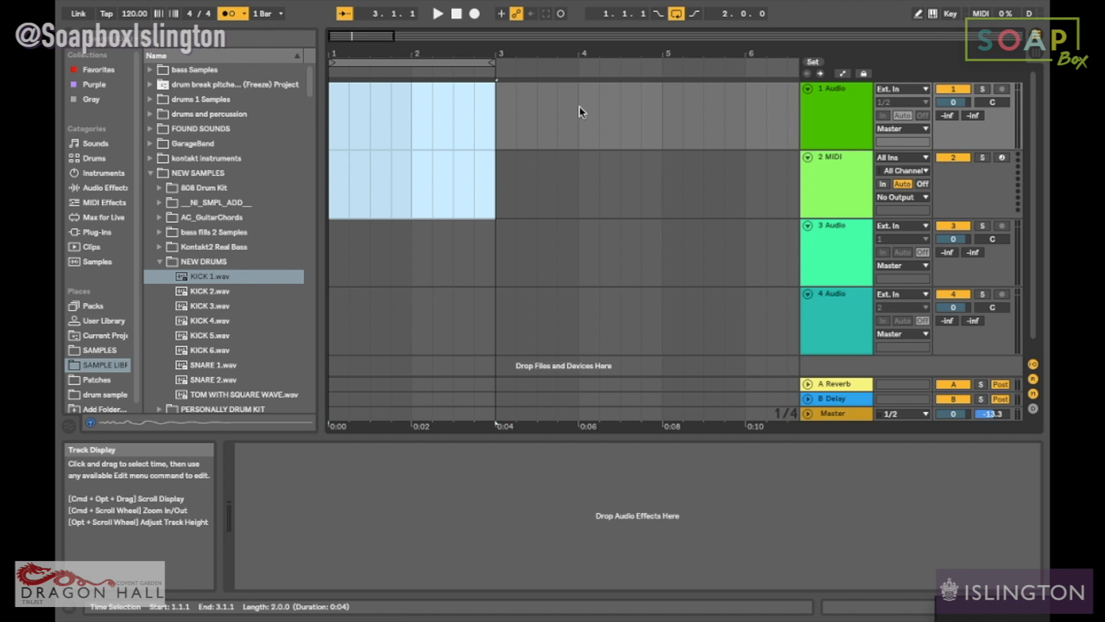
# Narrow the browser to give the arrangement timeline more room
pyautogui.moveTo(407, 55); pyautogui.dragTo(407, 54)
pyautogui.doubleClick(407, 54)
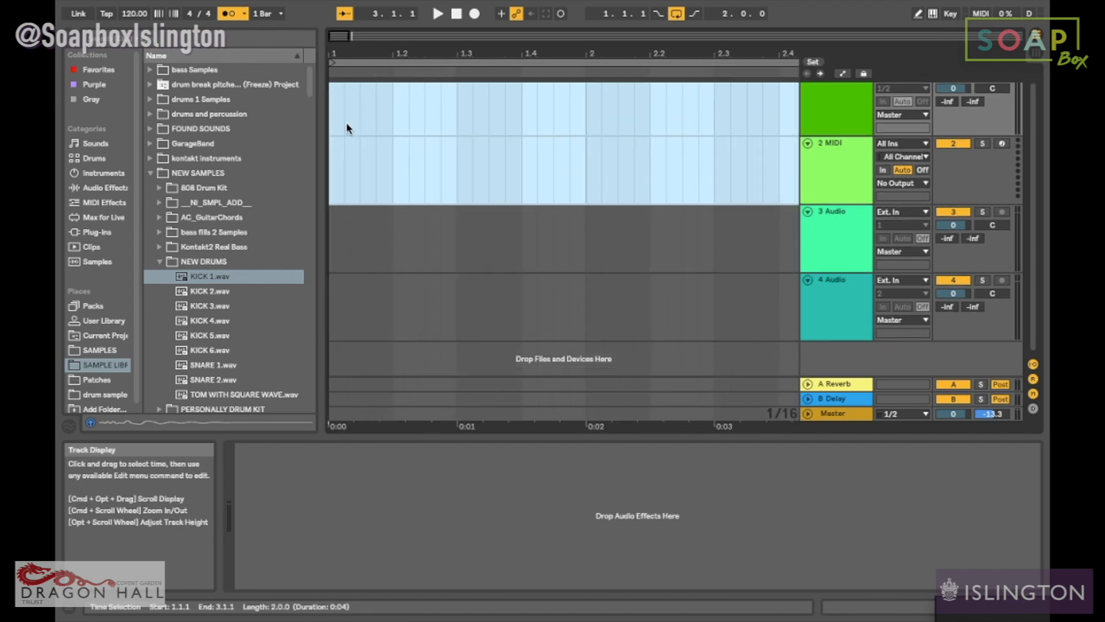
pyautogui.moveTo(321, 155); pyautogui.dragTo(259, 149)
pyautogui.moveTo(314, 56); pyautogui.dragTo(292, 55)
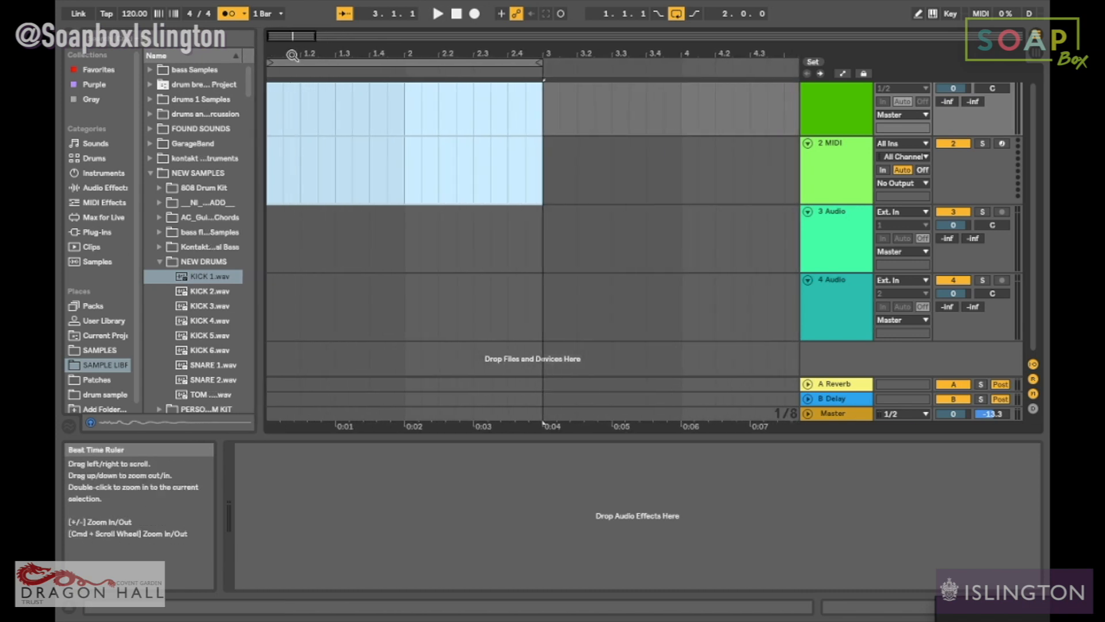
pyautogui.scroll(1, 468, 142)
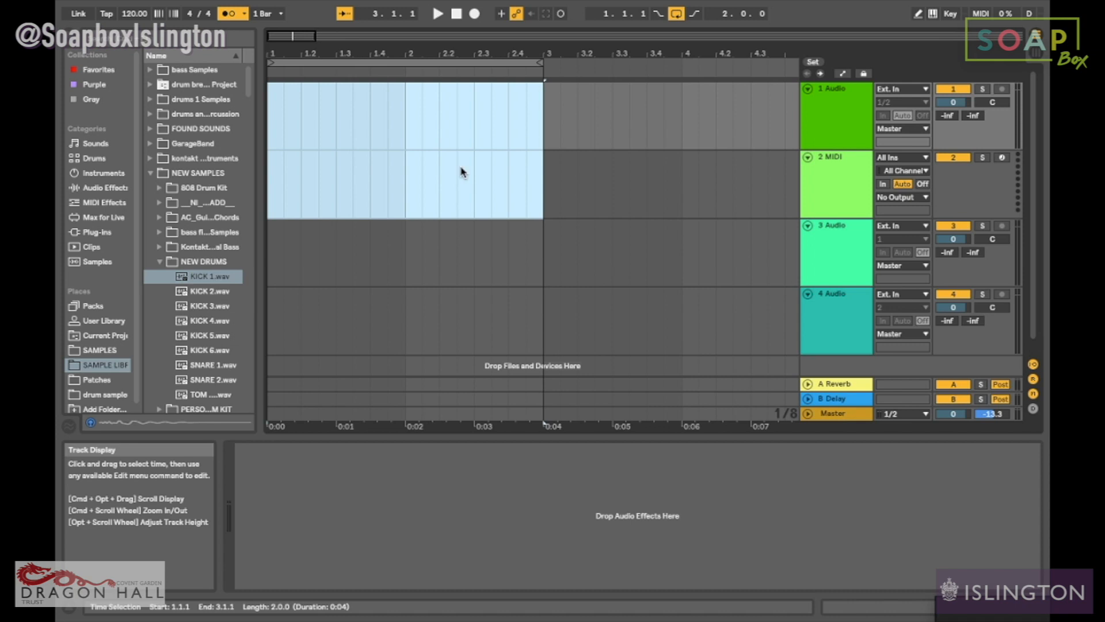
# Select the first two bars of the 2 MIDI track and view the available options, including Insert MIDI Clip(s)
pyautogui.click(820, 175)
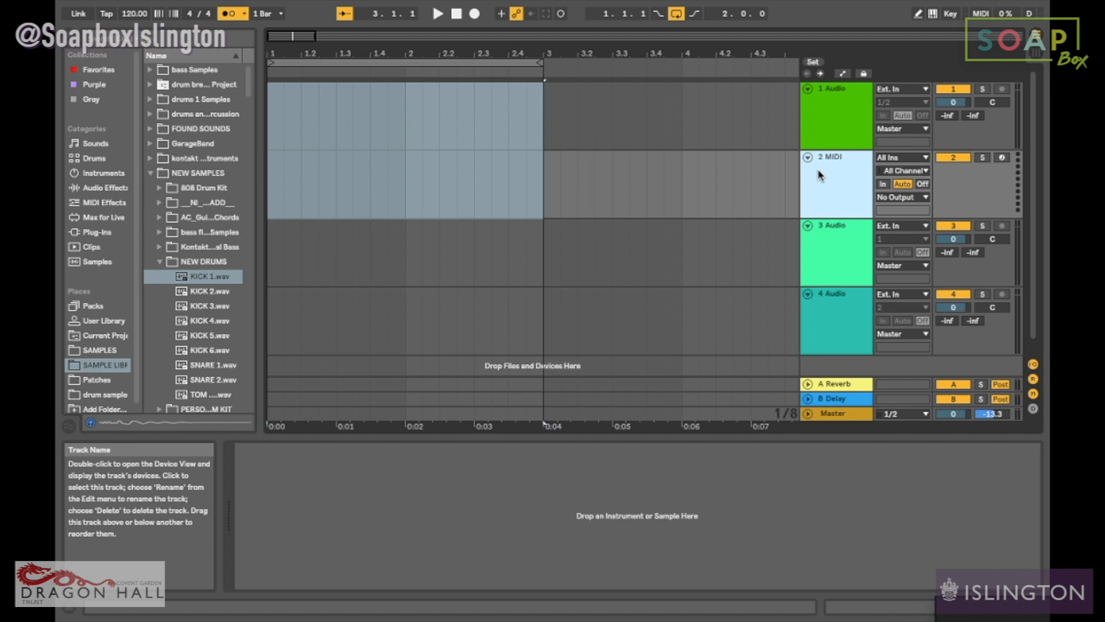
pyautogui.click(548, 185)
pyautogui.moveTo(547, 189); pyautogui.dragTo(273, 173)
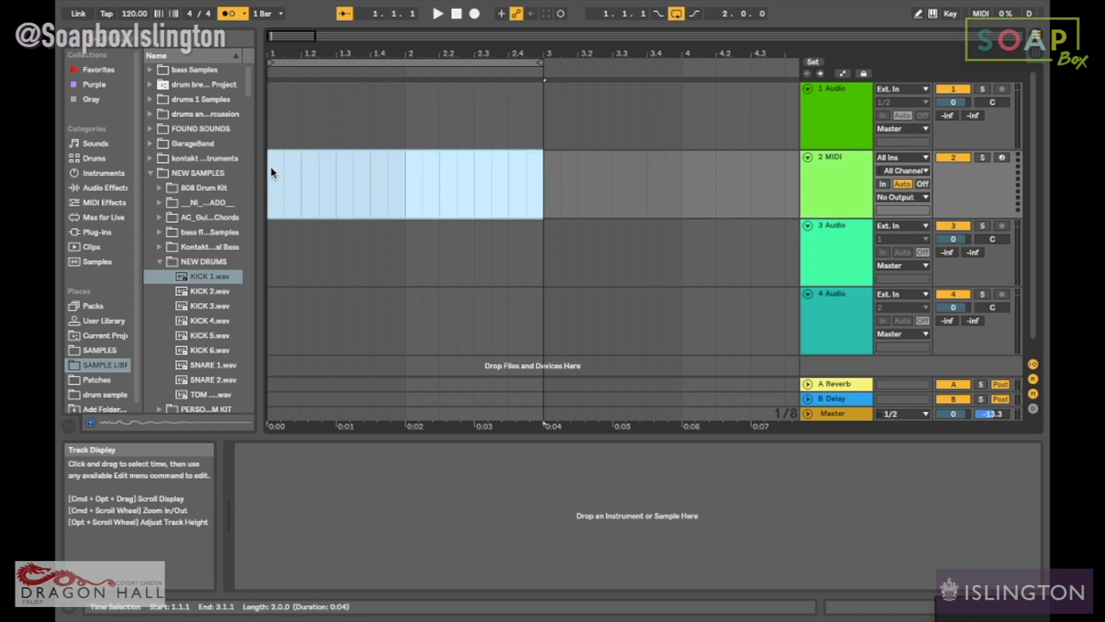
pyautogui.rightClick(273, 173)
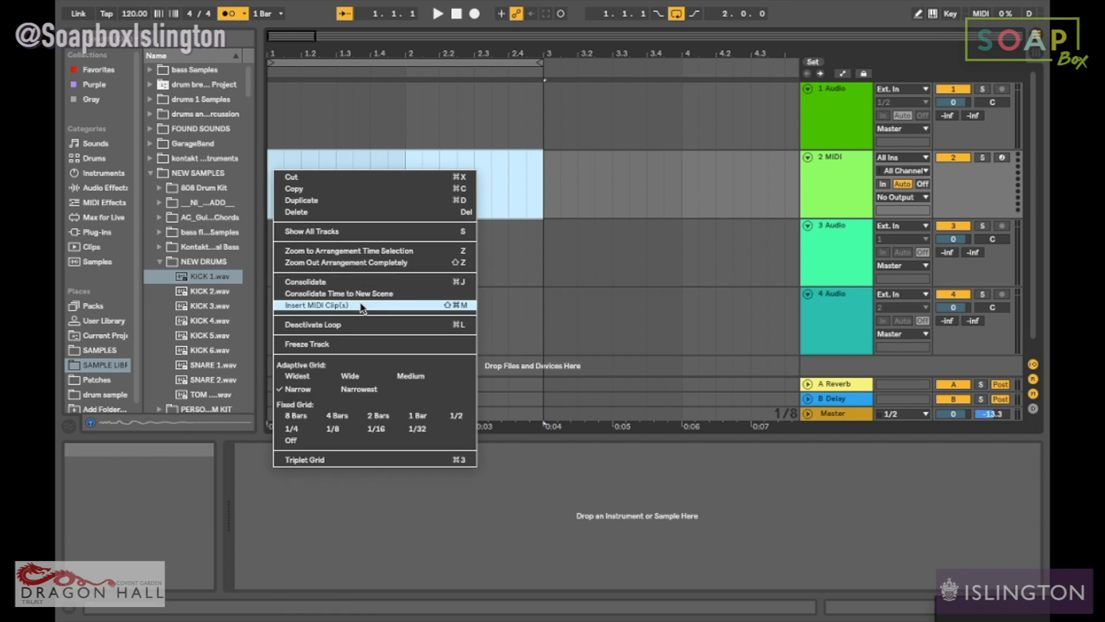
pyautogui.click(314, 92)
# Load an empty Drum Rack instrument onto the 2 MIDI track
pyautogui.click(92, 173)
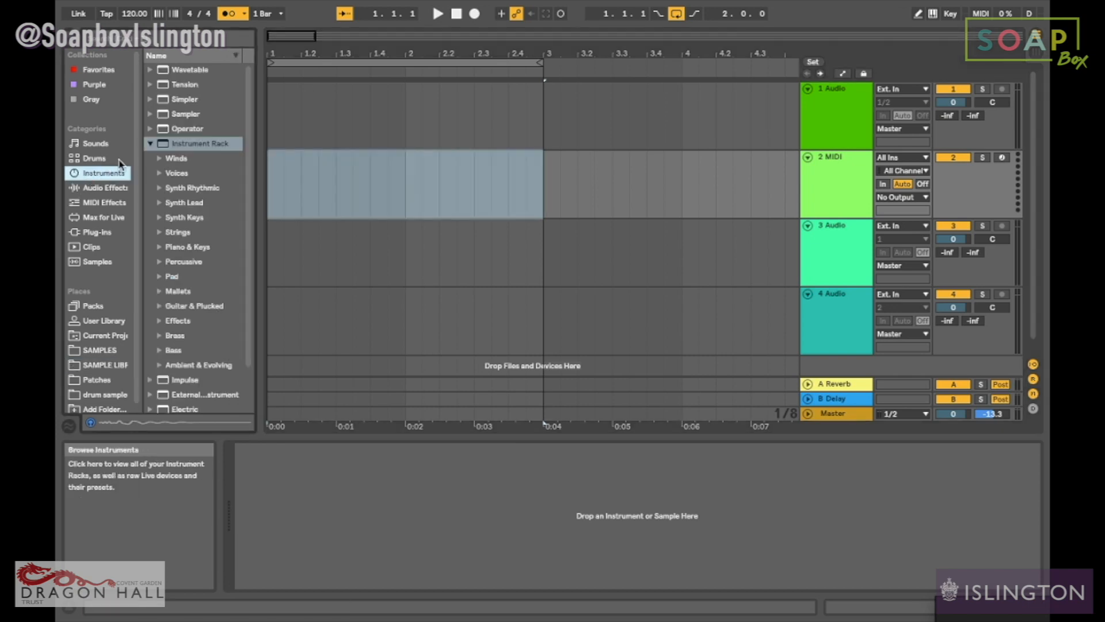
pyautogui.click(150, 144)
pyautogui.moveTo(206, 206); pyautogui.dragTo(858, 194)
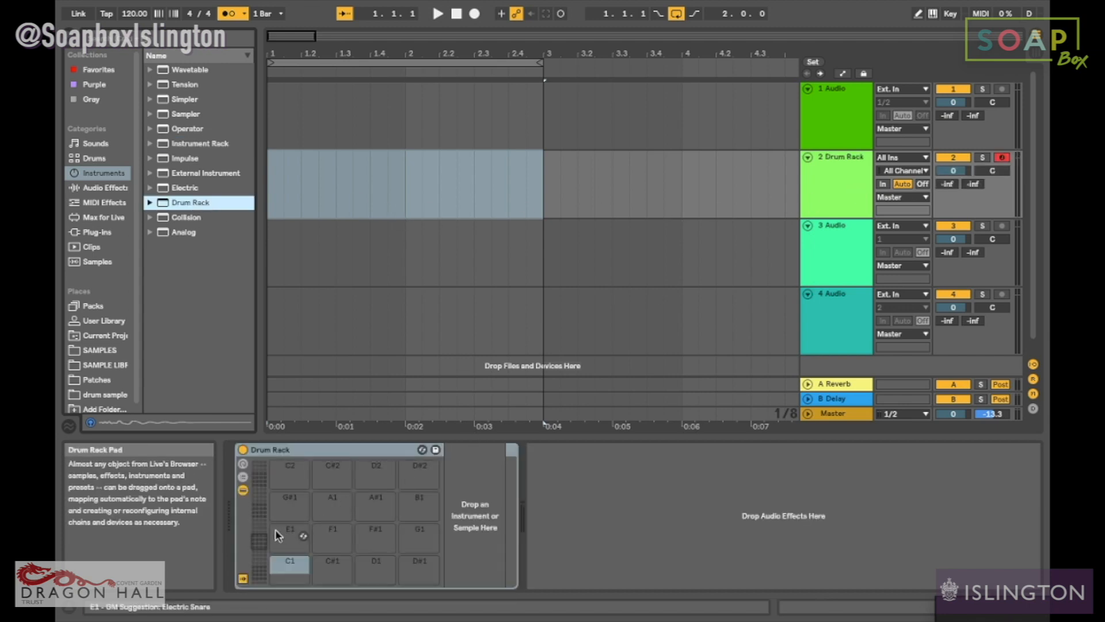
# Switch the Drum Rack to the E2–G3 pad bank and select the C3 to D#3 pads one after another
pyautogui.click(257, 532)
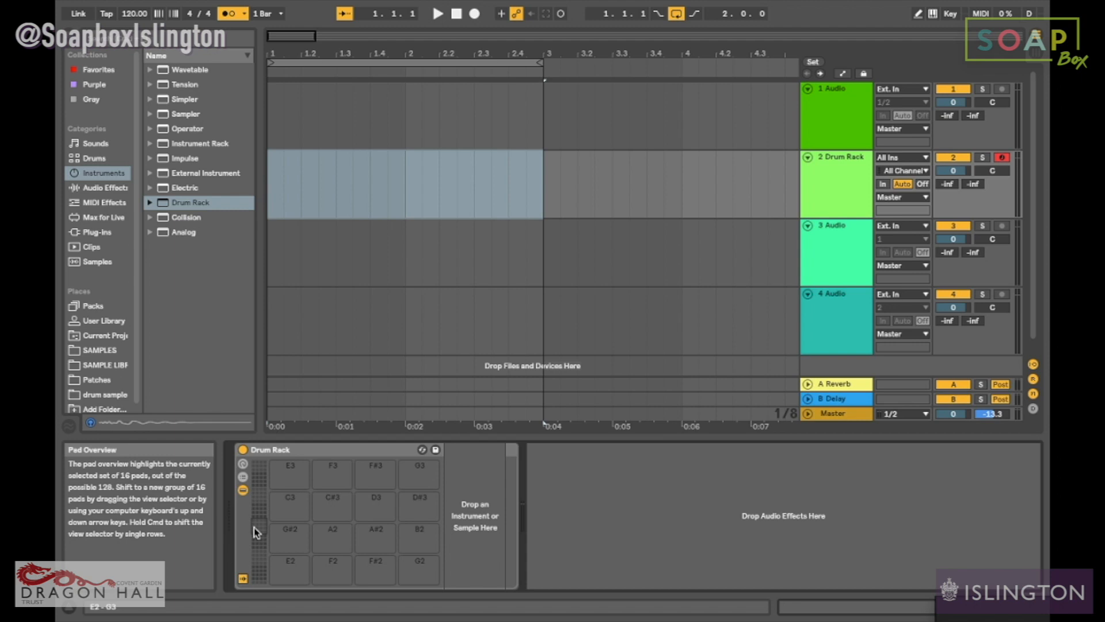
pyautogui.click(290, 508)
pyautogui.click(325, 508)
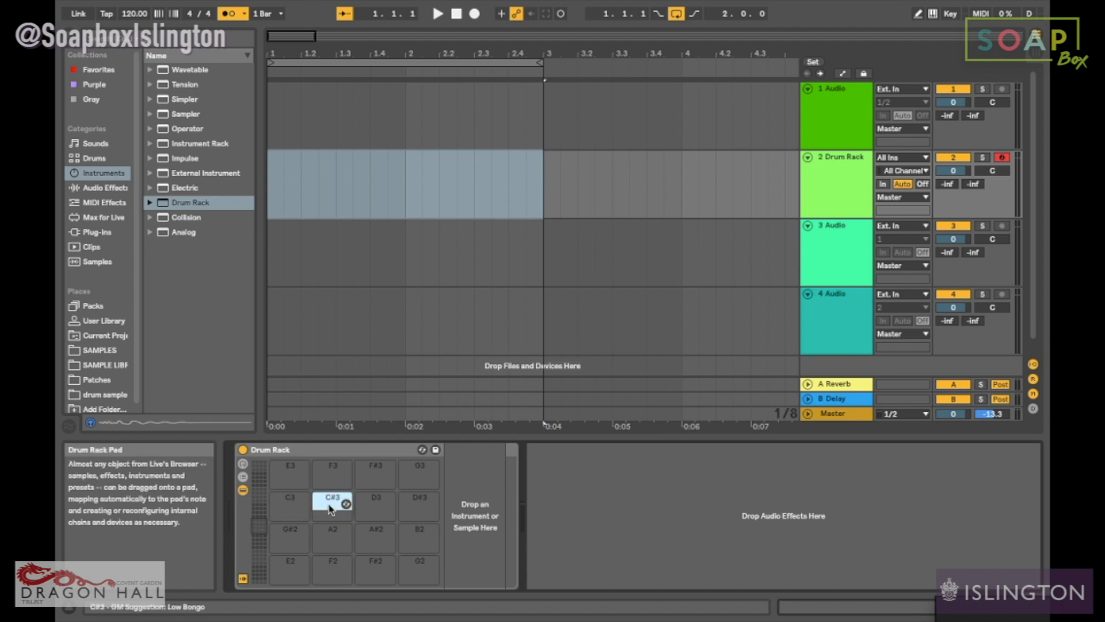
pyautogui.click(386, 514)
pyautogui.click(426, 506)
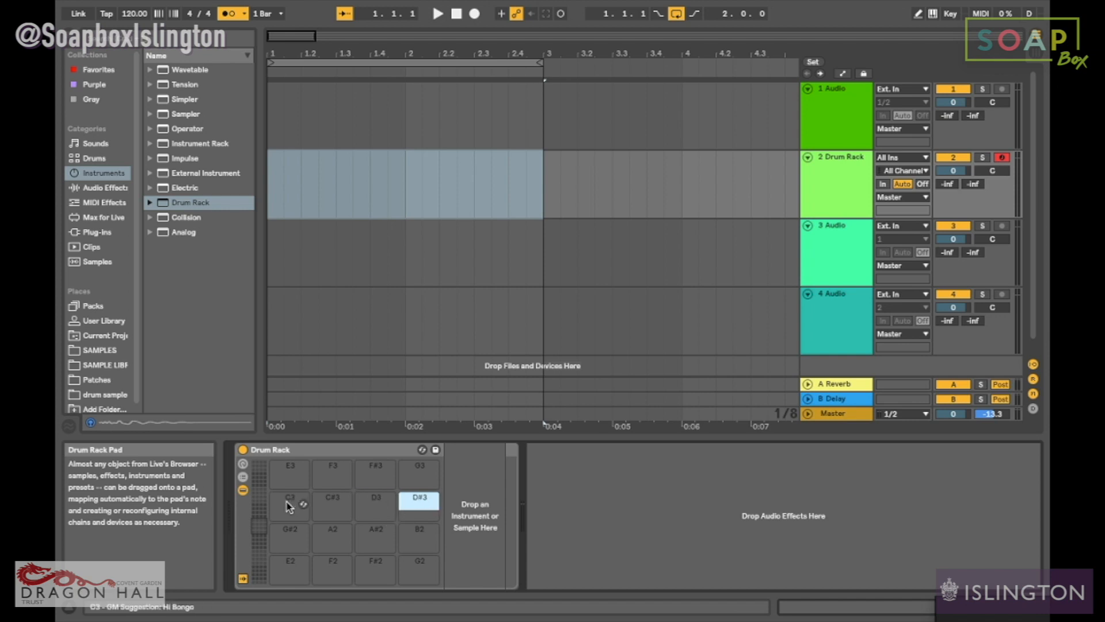
# Search the Patches folder for 808 and expand the BassDrum folder inside 808 Drum Kit
pyautogui.click(115, 381)
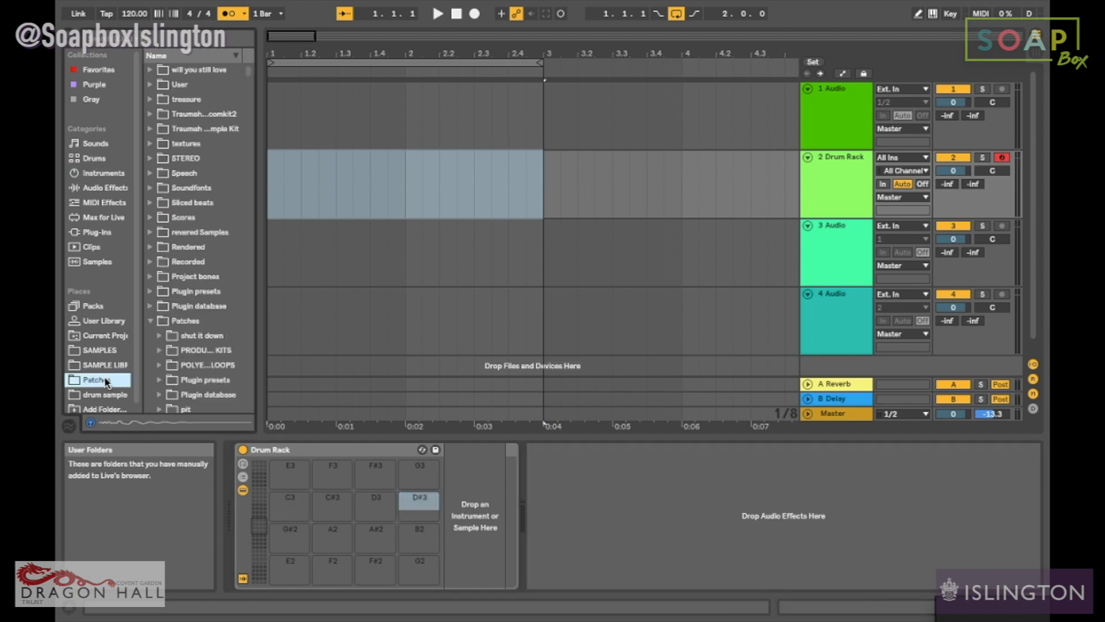
pyautogui.click(141, 42)
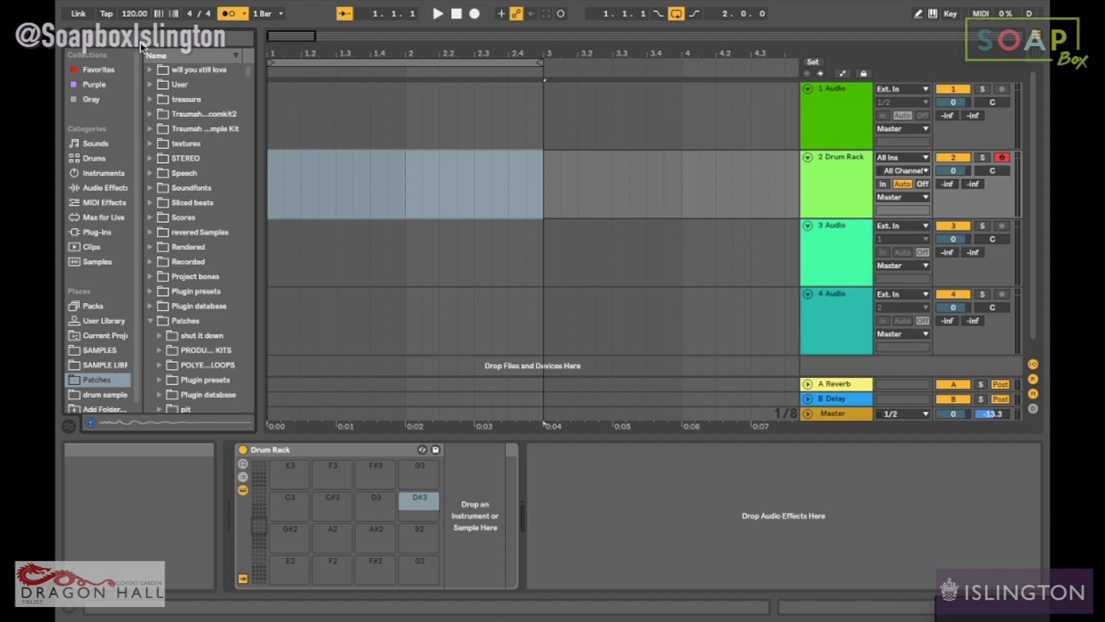
pyautogui.write('808')
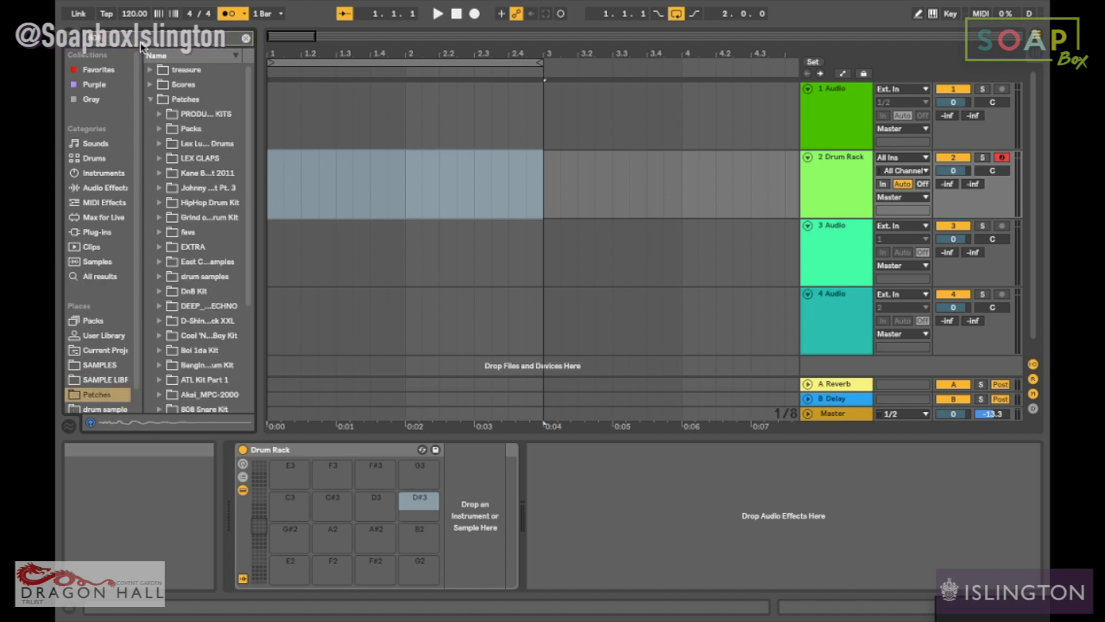
pyautogui.scroll(-4, 217, 214)
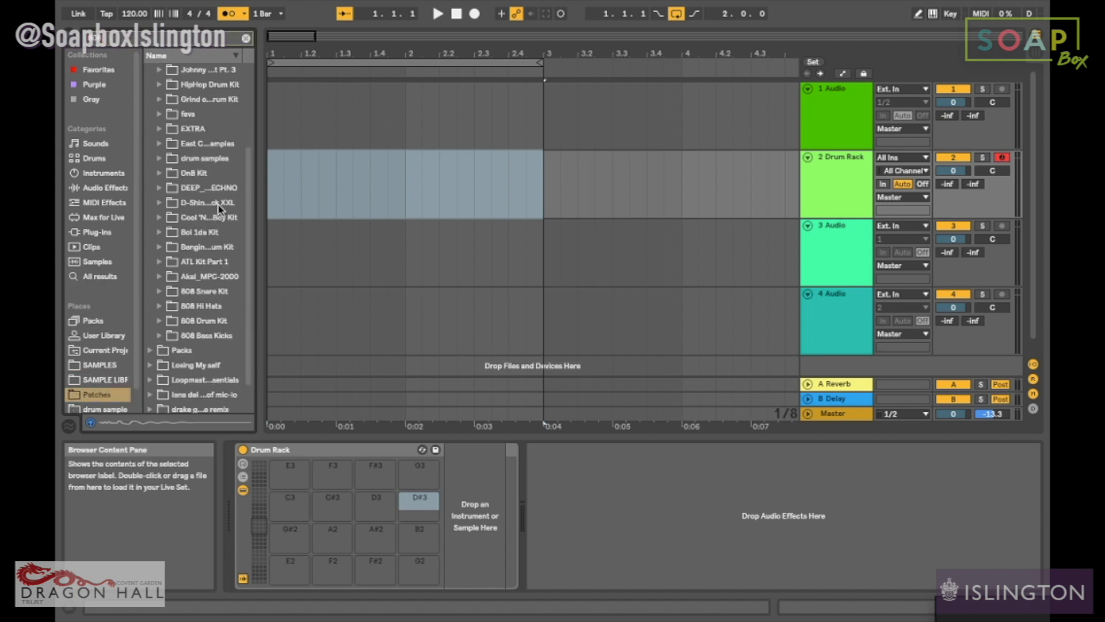
pyautogui.click(170, 284)
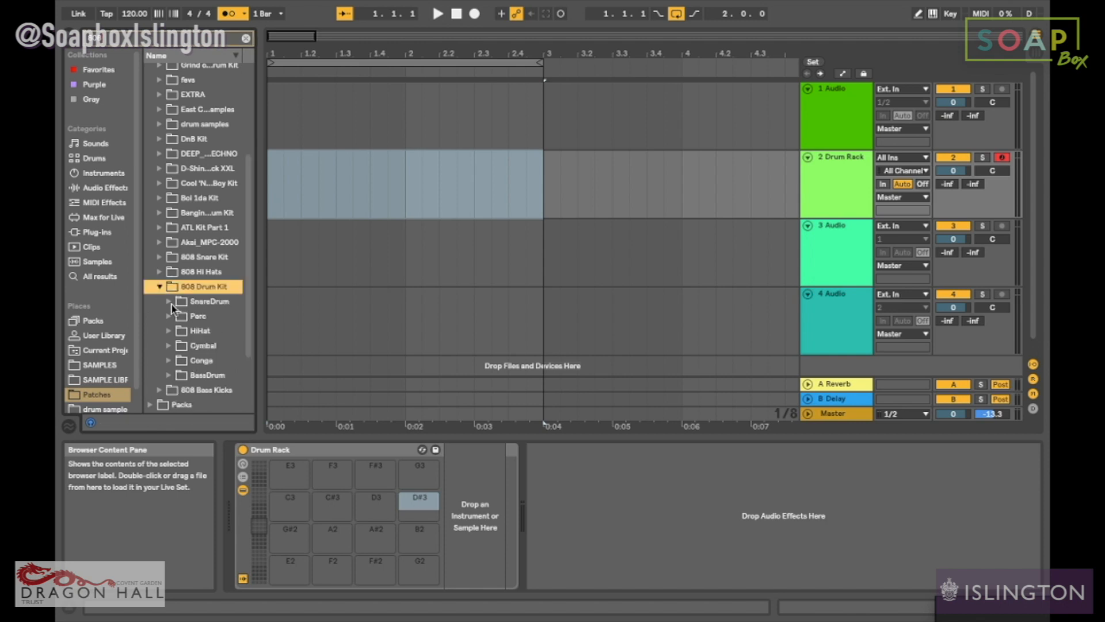
pyautogui.click(170, 376)
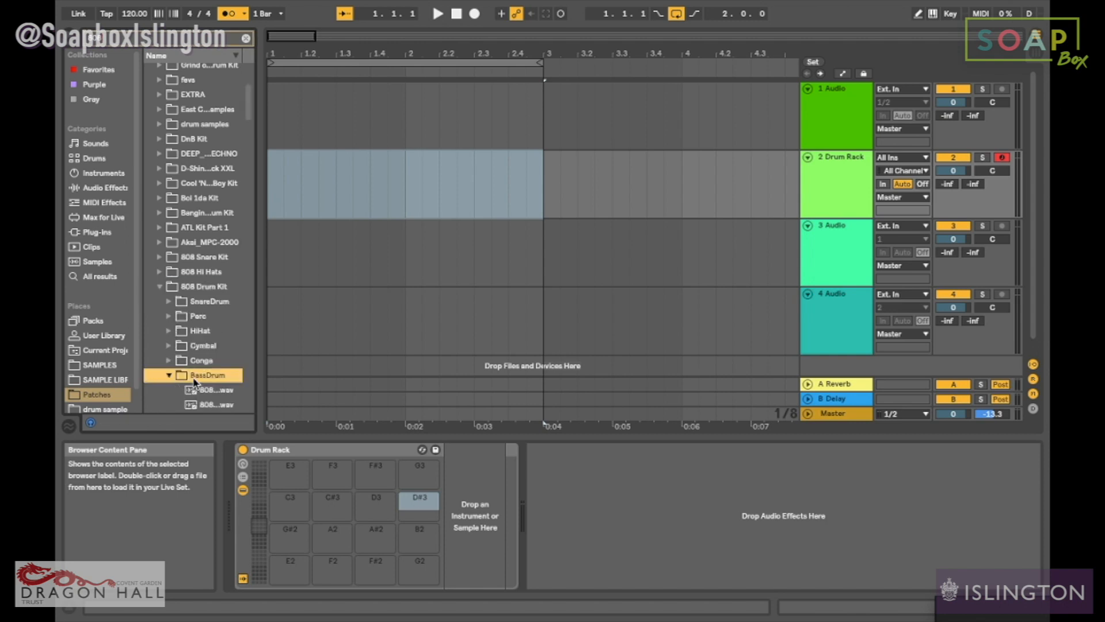
# Audition the BassDrum samples and load 808BD_T11D9_X2 onto the Drum Rack's C3 pad
pyautogui.scroll(-3, 194, 381)
pyautogui.click(205, 318)
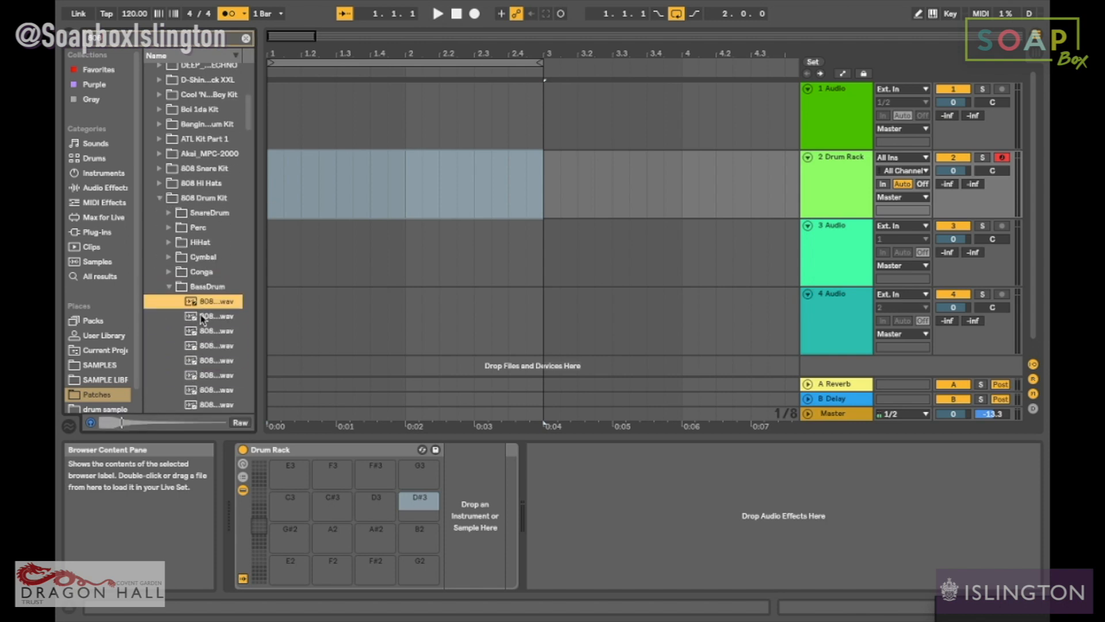
pyautogui.scroll(-3, 208, 354)
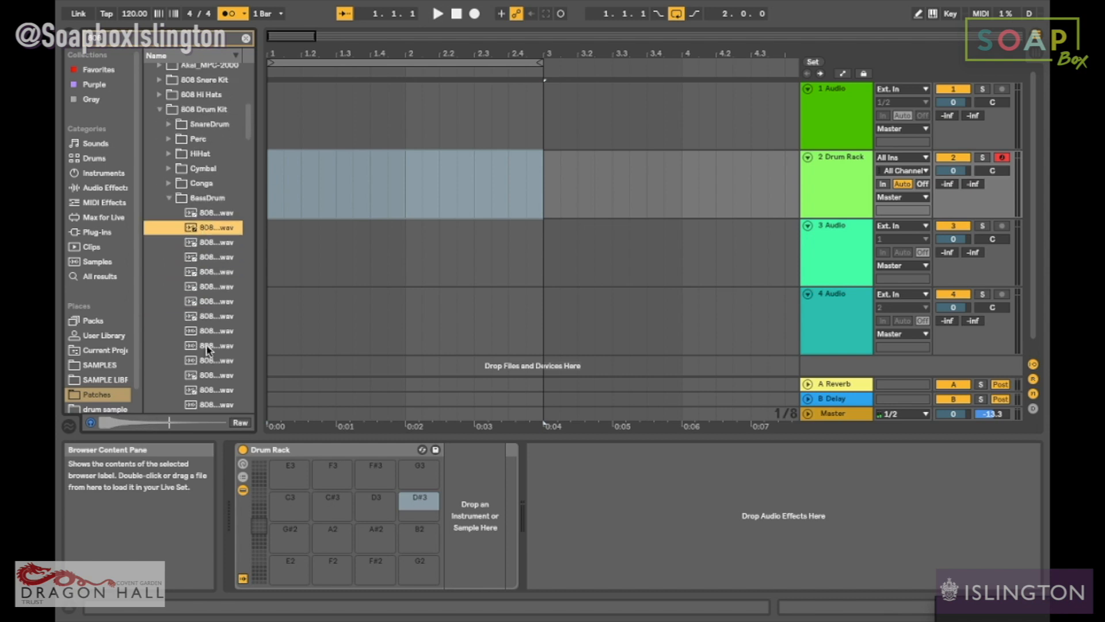
pyautogui.click(213, 346)
pyautogui.moveTo(205, 345); pyautogui.dragTo(291, 503)
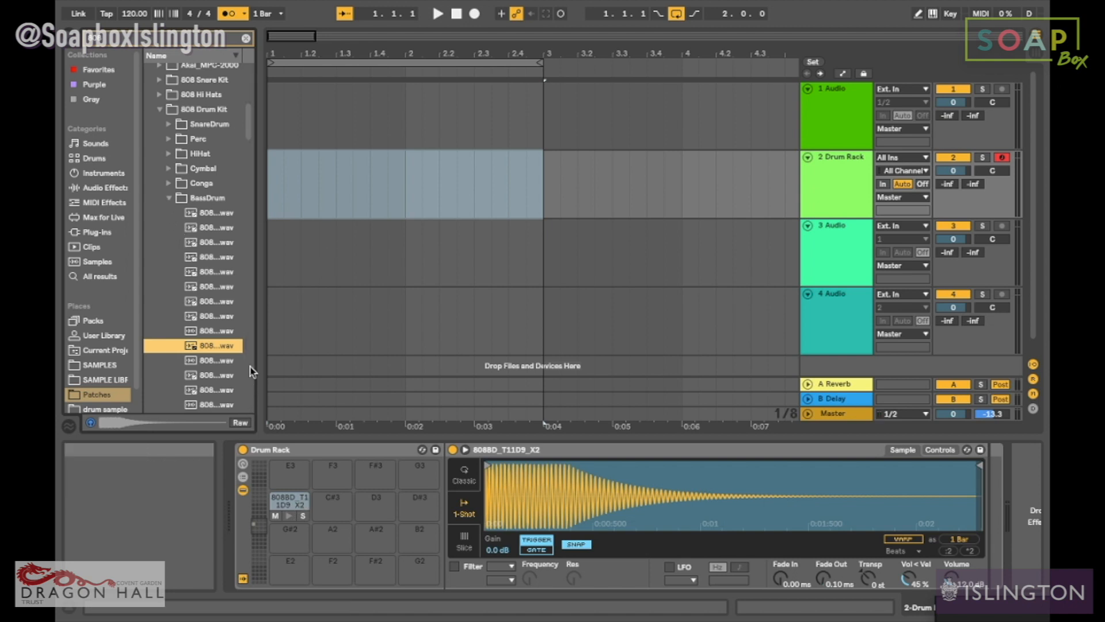
# Place the 808BD_T11D9_X2 sample at bar 1 of the 3 Audio track and deactivate that track
pyautogui.moveTo(218, 348); pyautogui.dragTo(274, 241)
pyautogui.click(947, 227)
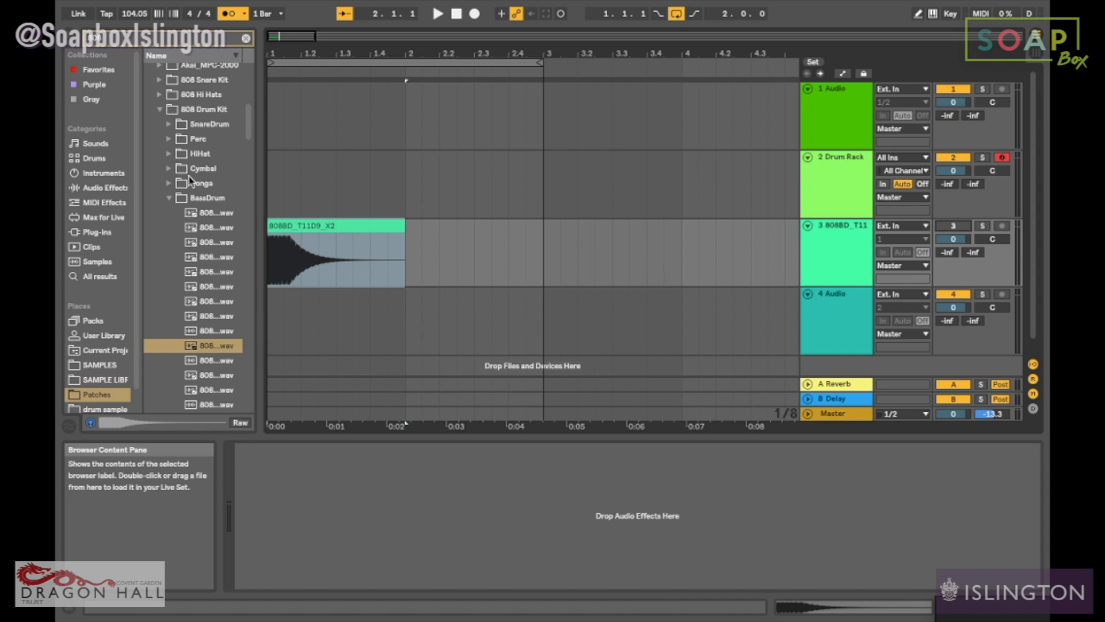
# Audition the 808 Drum Kit's Perc samples and load 808MA_Orig_ST onto the Drum Rack's C#3 pad
pyautogui.click(169, 198)
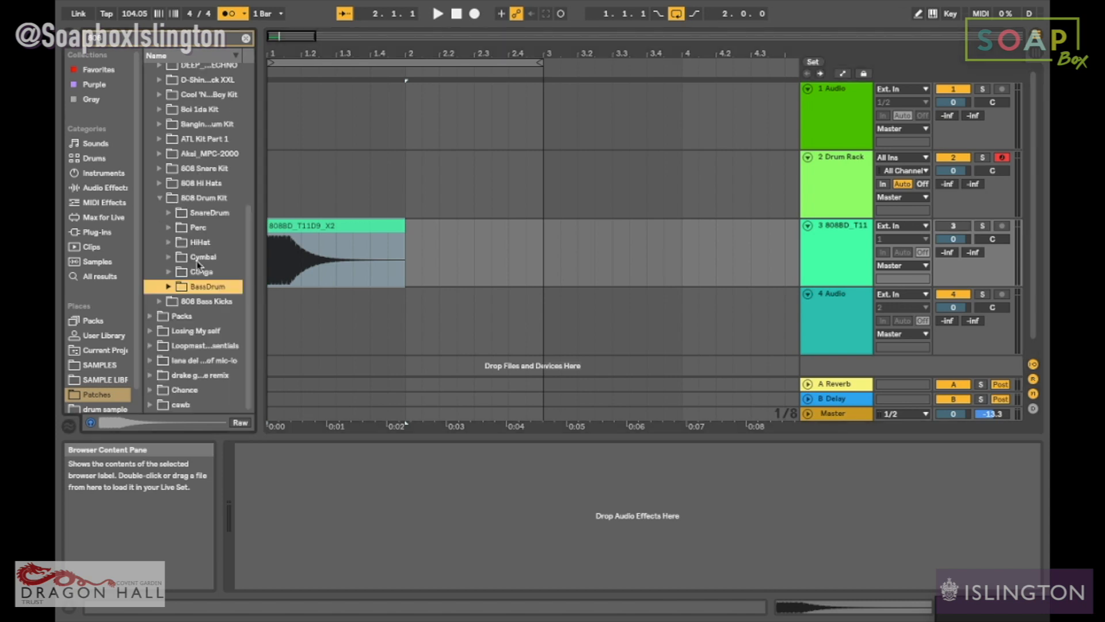
pyautogui.click(168, 228)
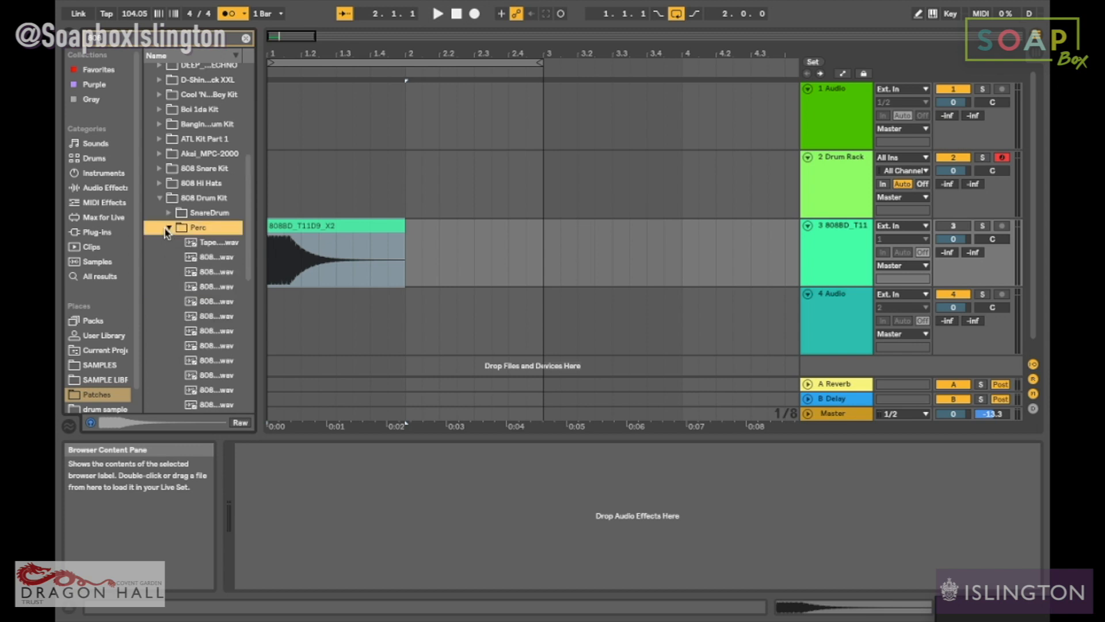
pyautogui.click(193, 244)
pyautogui.click(202, 269)
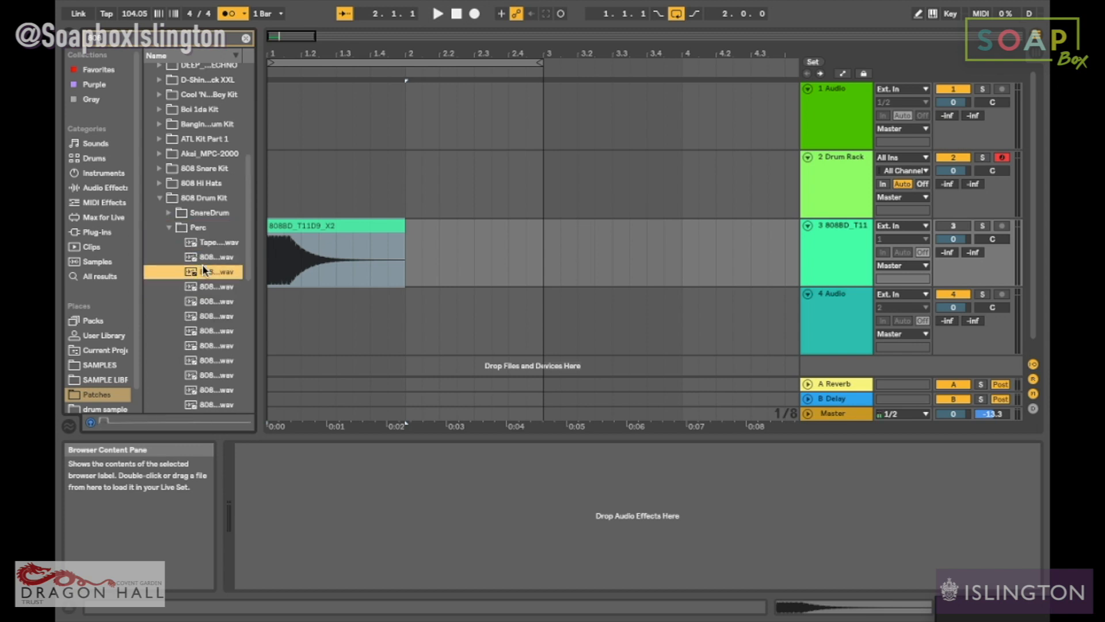
pyautogui.click(206, 374)
pyautogui.scroll(-1, 207, 375)
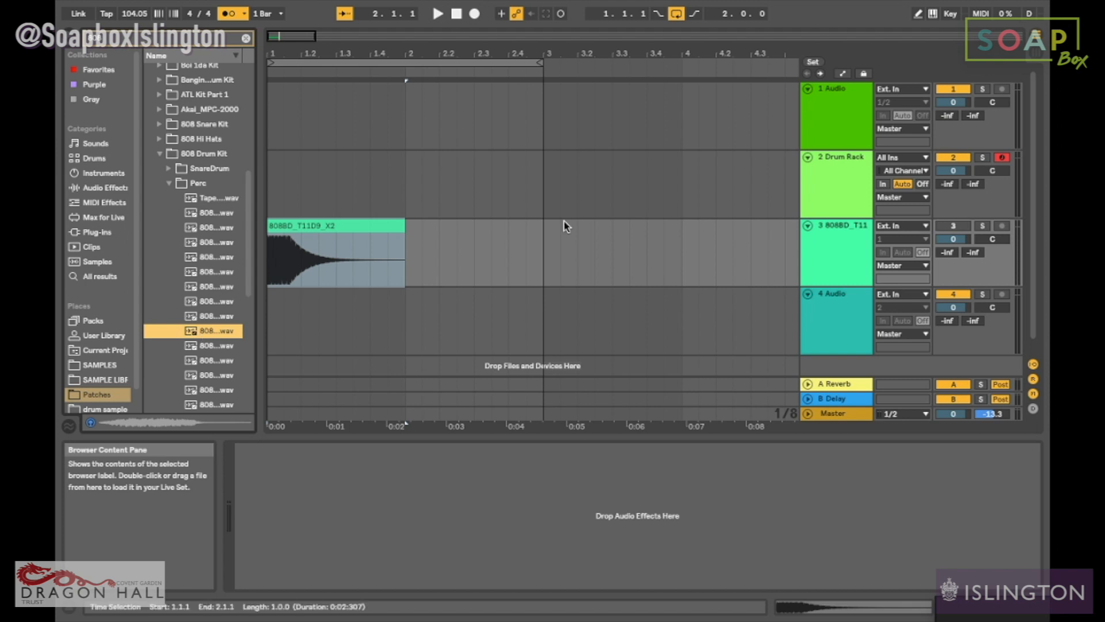
pyautogui.click(847, 174)
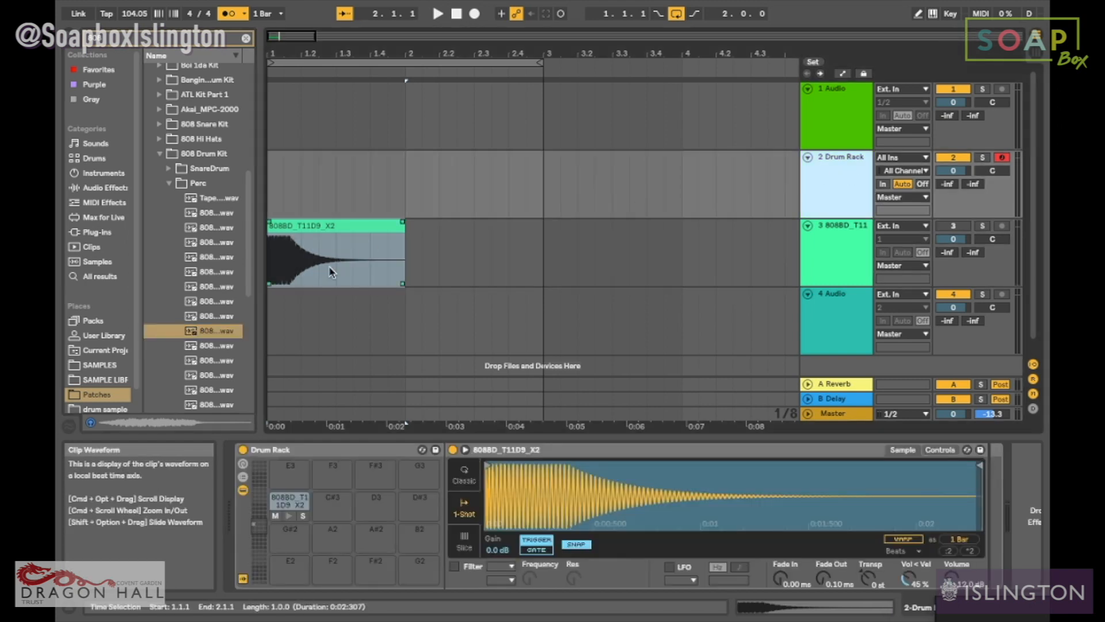
pyautogui.moveTo(204, 331); pyautogui.dragTo(334, 520)
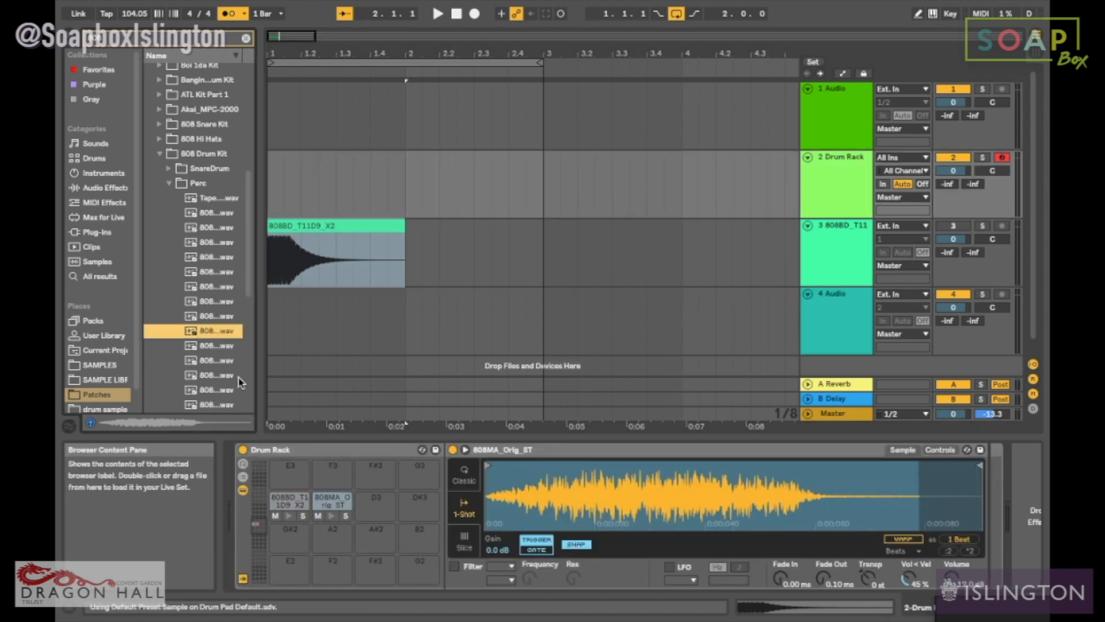
# Audition further Perc samples and load 808CP_Orig_ST onto the Drum Rack's D3 pad
pyautogui.click(215, 358)
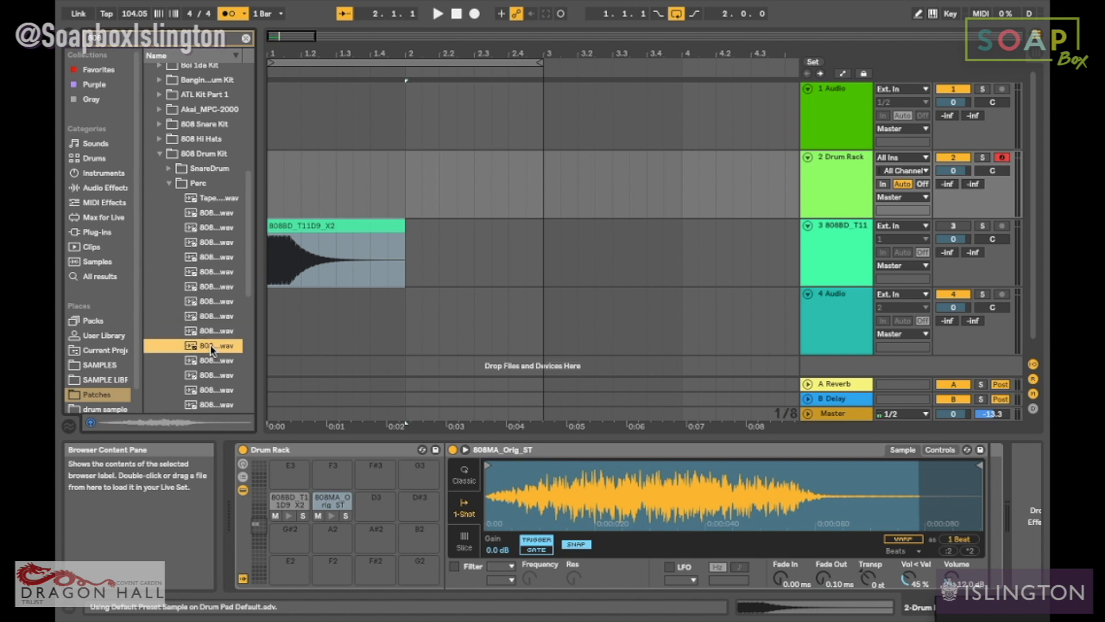
pyautogui.scroll(-2, 212, 349)
pyautogui.click(212, 347)
pyautogui.moveTo(206, 347); pyautogui.dragTo(289, 297)
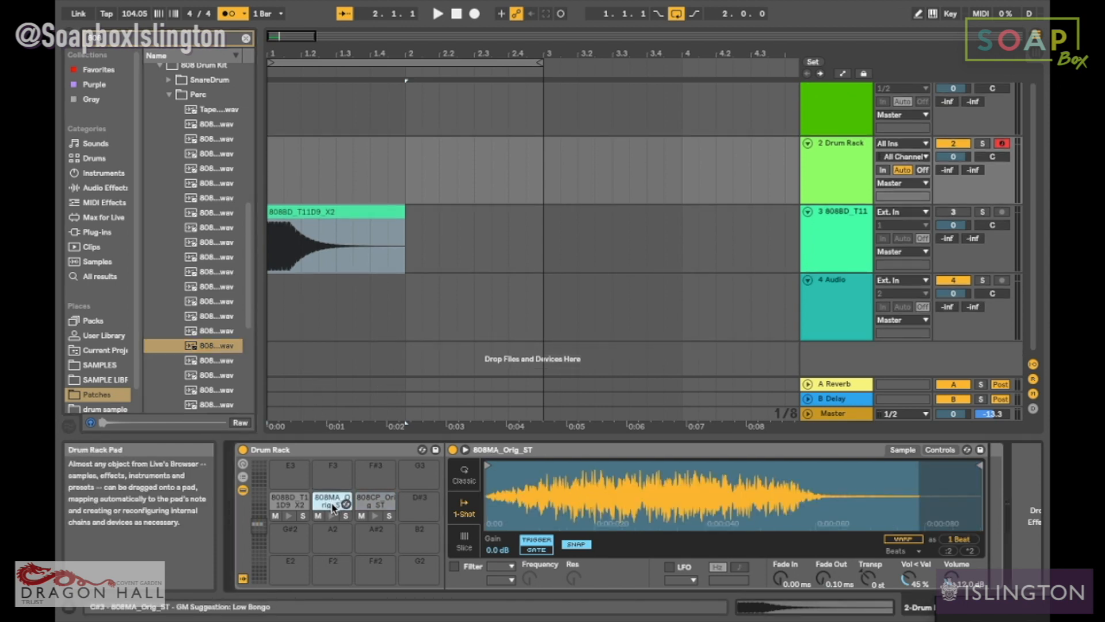
# Extract the C#3 pad's 808MA_Orig_ST sample to a new Drum Rack track below 4 Audio, and delete that new track
pyautogui.moveTo(337, 506); pyautogui.dragTo(314, 361)
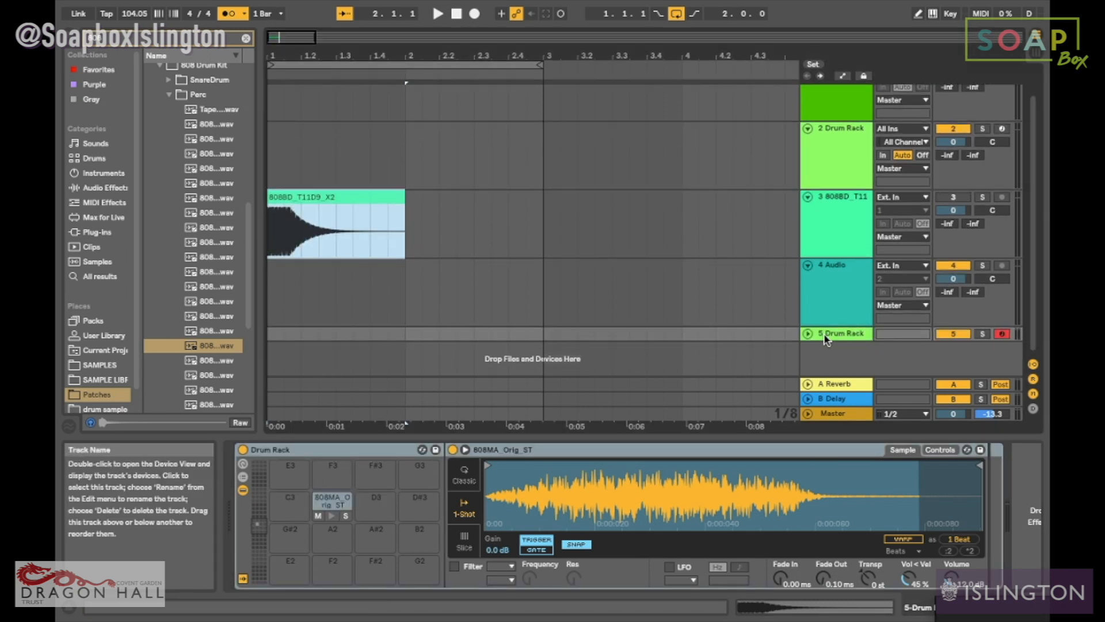
pyautogui.press('Delete')
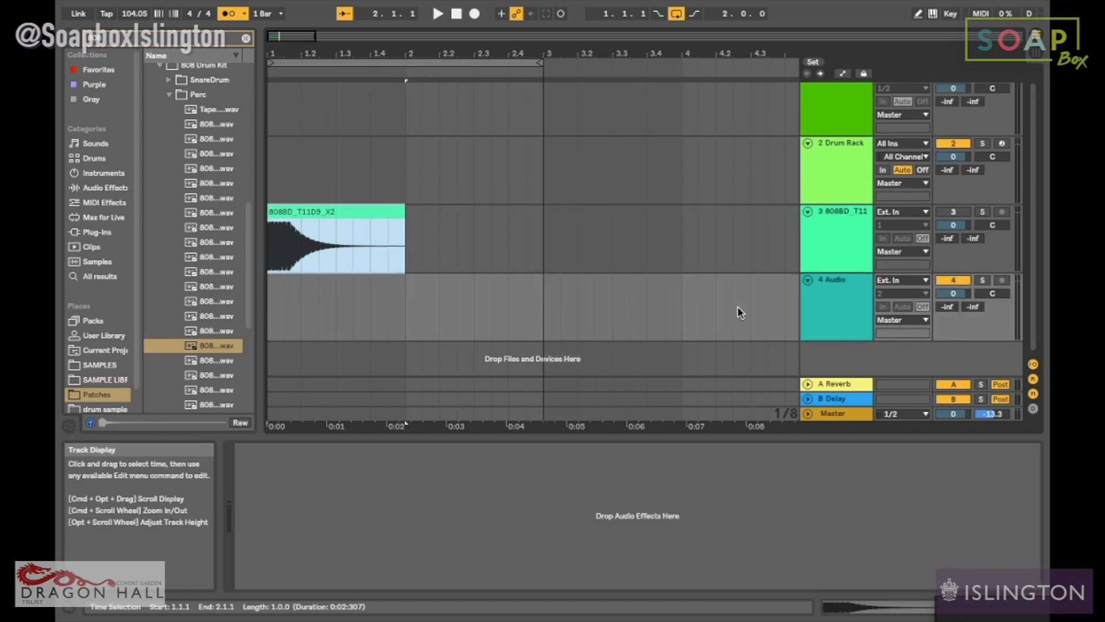
# Undo the changes in the 2 Drum Rack track back to the single bass drum sample on pad C3, and reselect the track
pyautogui.click(842, 226)
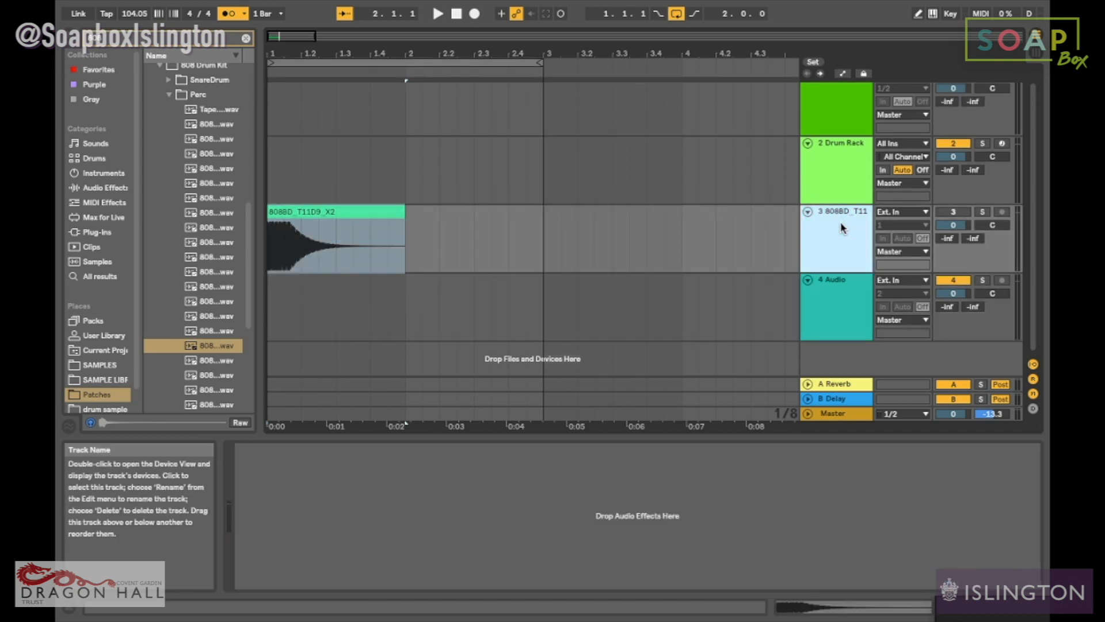
pyautogui.click(839, 167)
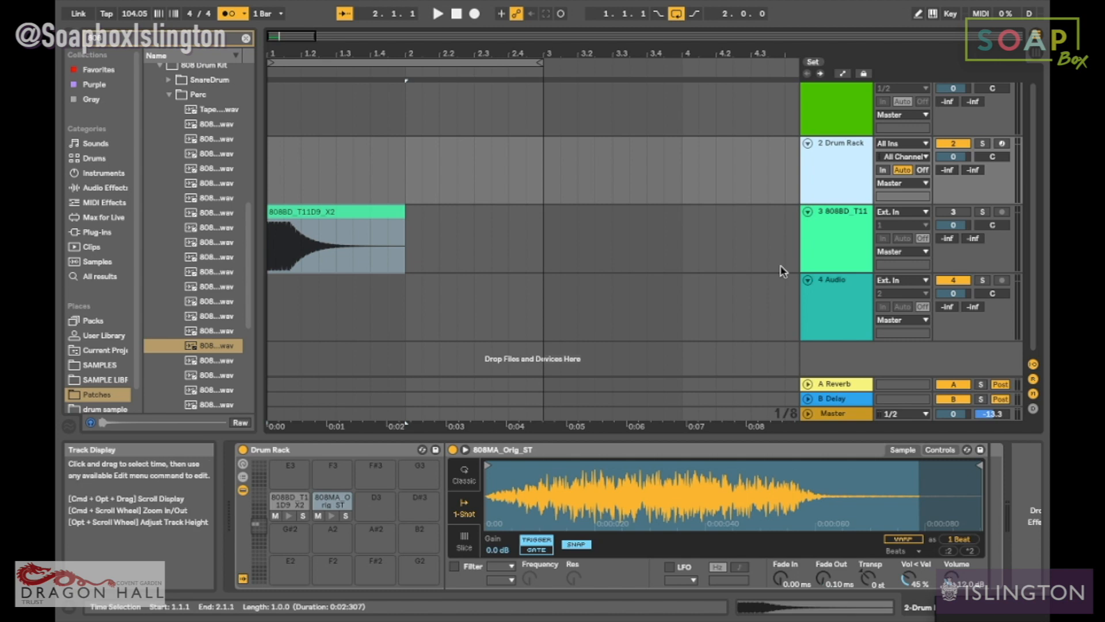
pyautogui.press('super+z')
pyautogui.click(852, 246)
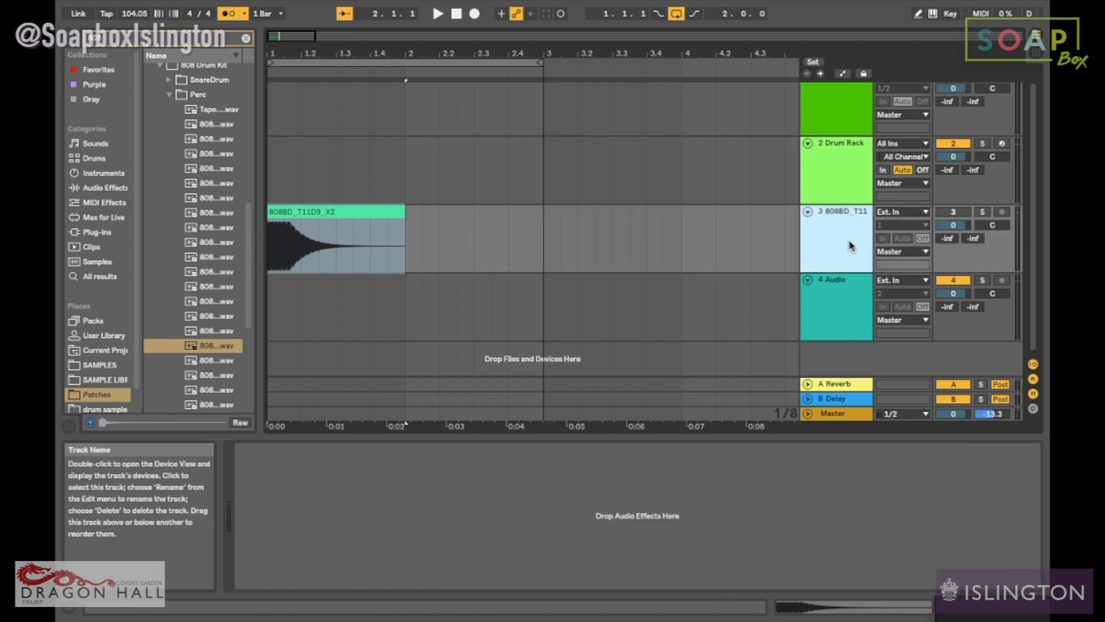
pyautogui.click(839, 167)
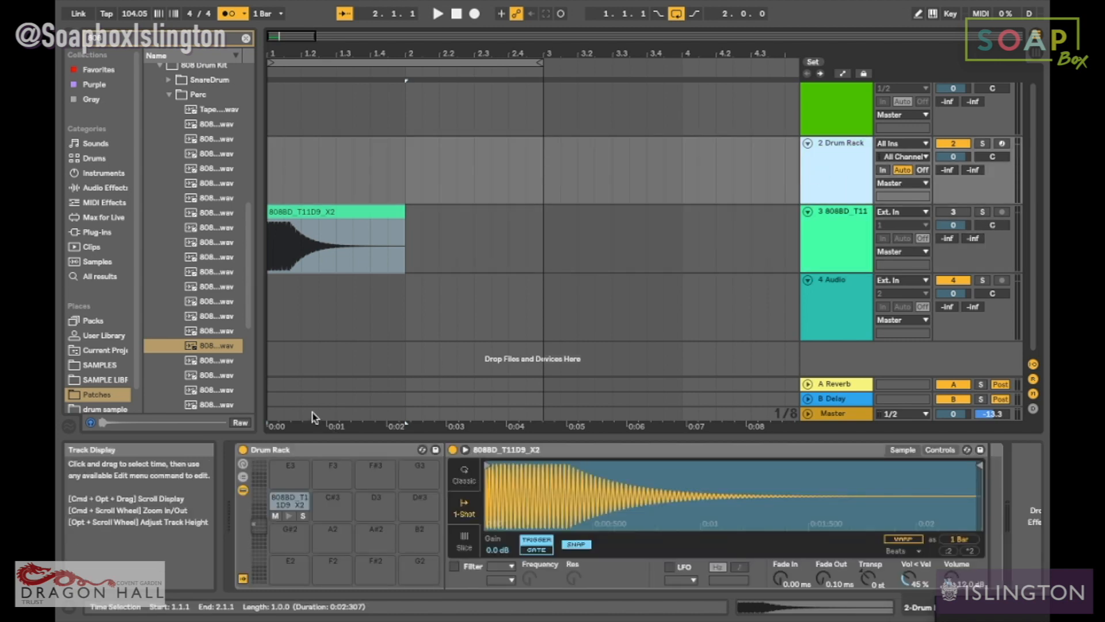
# Load 808CP_Orig_ST onto the Drum Rack's C#3 pad and place the same sample on the 4 Audio track at about 1.4.3
pyautogui.click(206, 347)
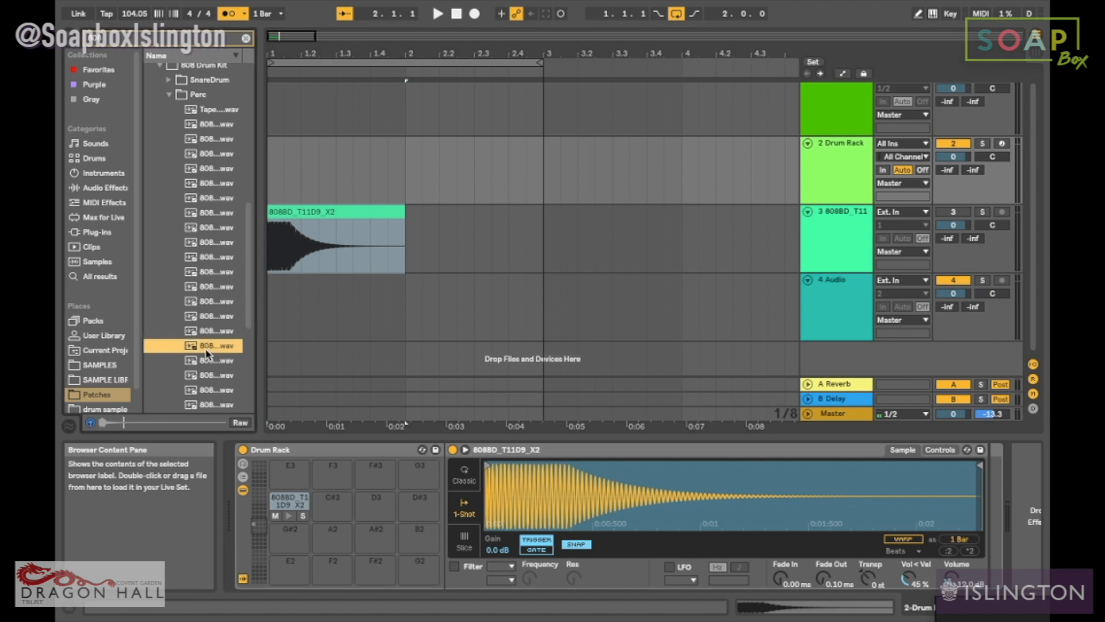
pyautogui.moveTo(206, 353); pyautogui.dragTo(333, 506)
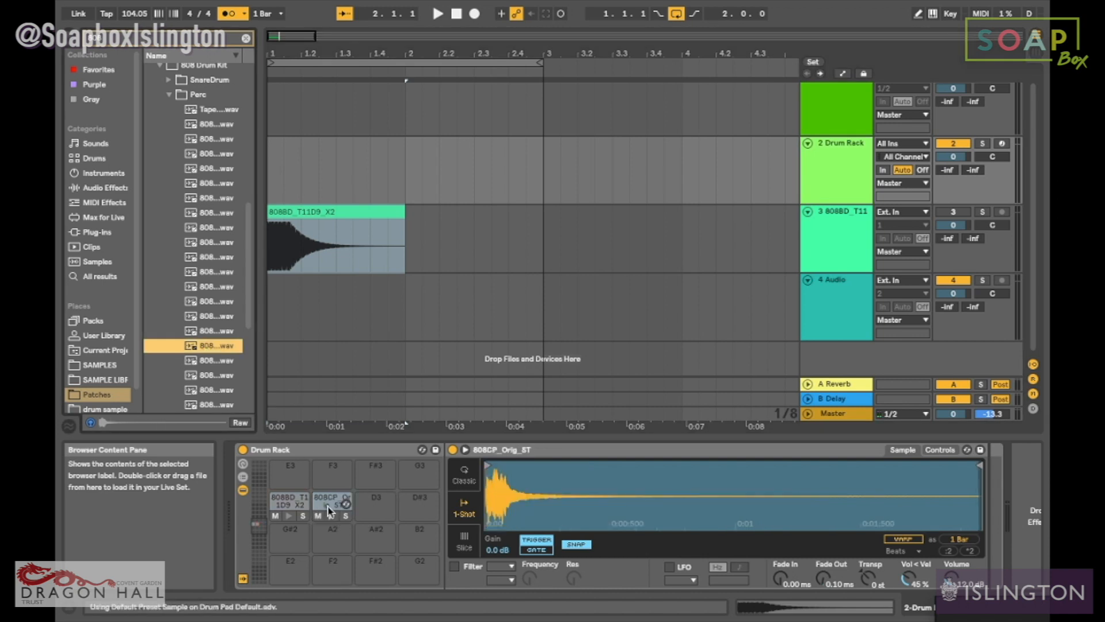
pyautogui.click(210, 331)
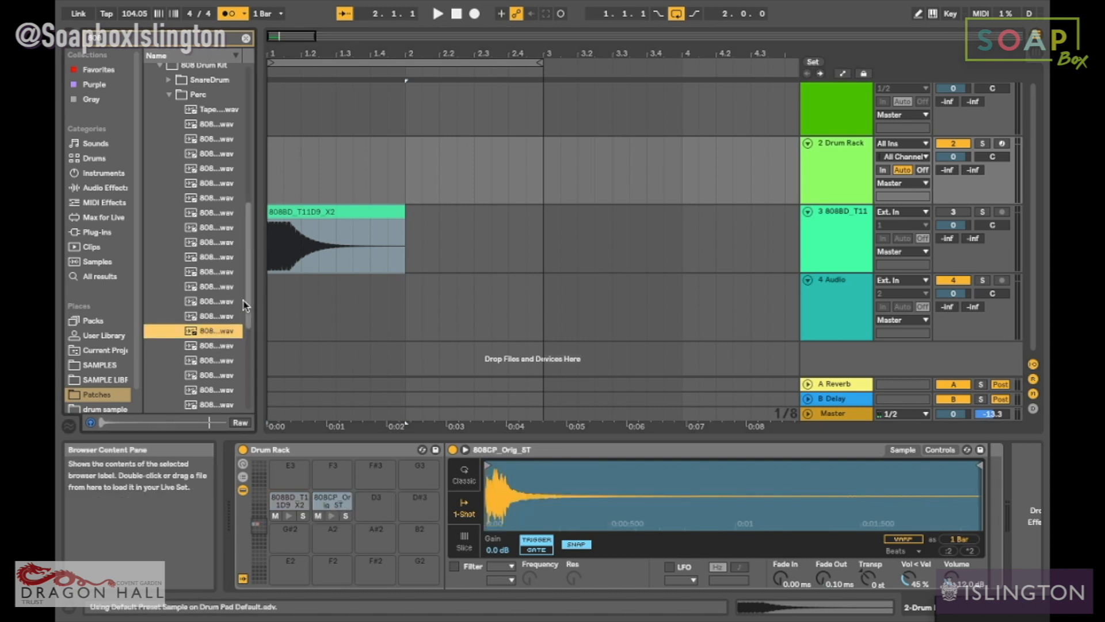
pyautogui.click(211, 359)
pyautogui.click(208, 347)
pyautogui.moveTo(206, 350); pyautogui.dragTo(382, 329)
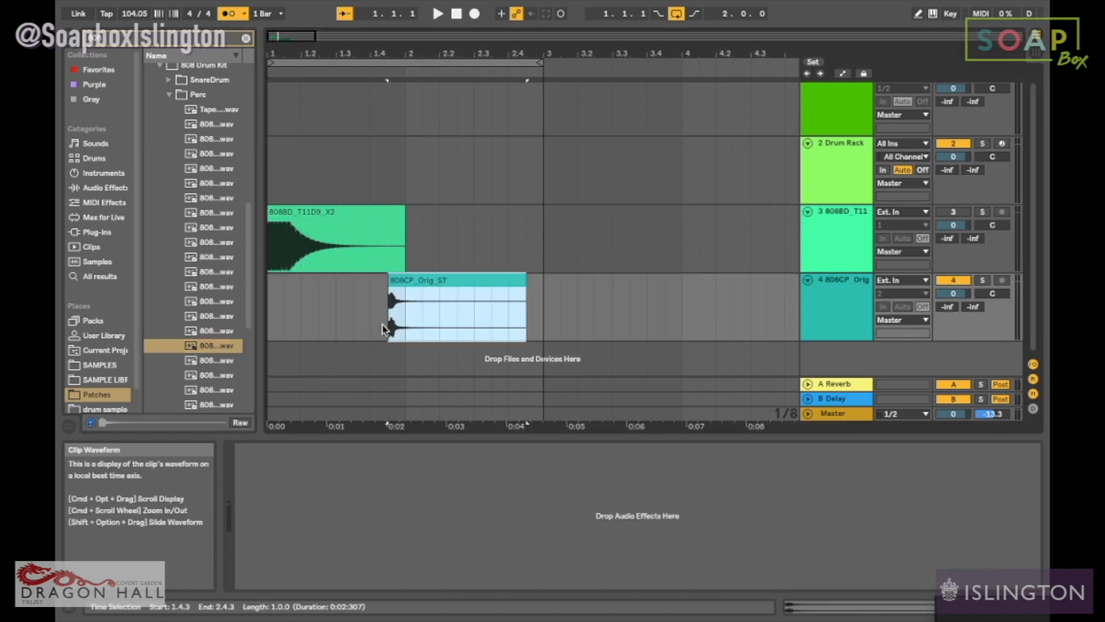
# Audition the other Perc samples and place 808MA_Tape_ST on a new audio track below track 4, at about 2.2.3
pyautogui.click(225, 362)
pyautogui.click(222, 331)
pyautogui.click(214, 202)
pyautogui.click(217, 156)
pyautogui.click(216, 125)
pyautogui.click(216, 139)
pyautogui.click(207, 113)
pyautogui.click(213, 140)
pyautogui.click(216, 154)
pyautogui.click(215, 169)
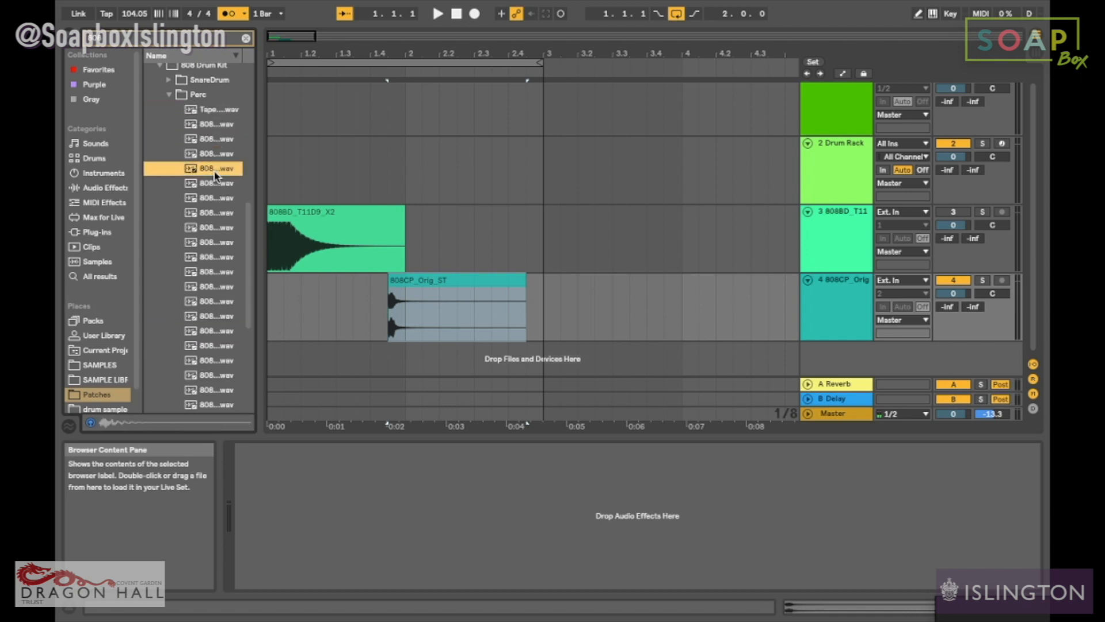
pyautogui.press('Down')
pyautogui.press('Down')
pyautogui.press('Down')
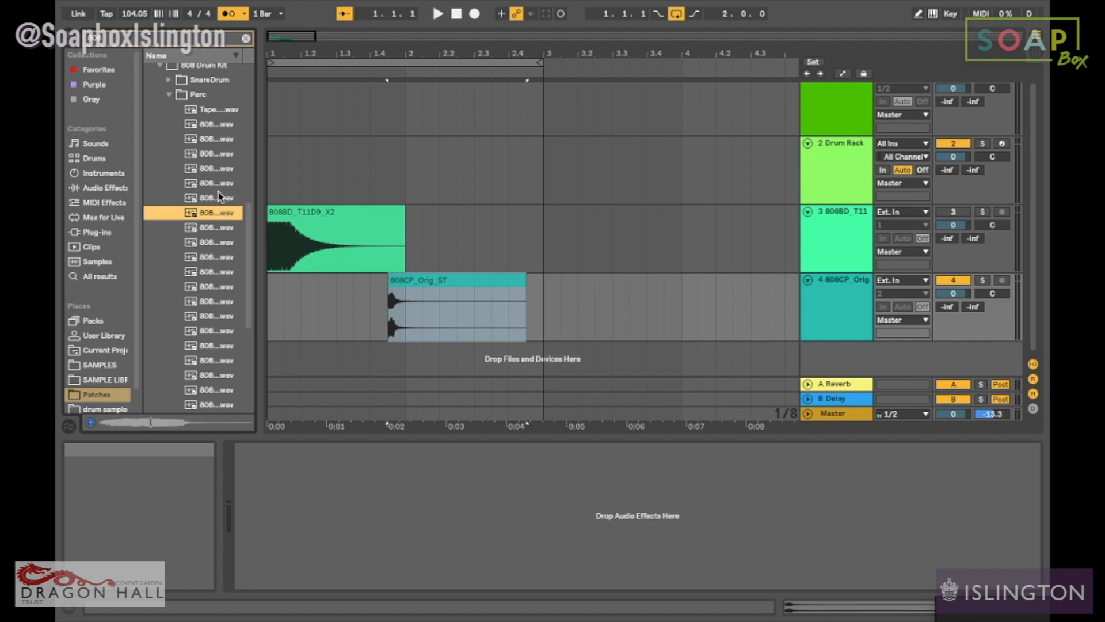
pyautogui.moveTo(207, 215); pyautogui.dragTo(460, 369)
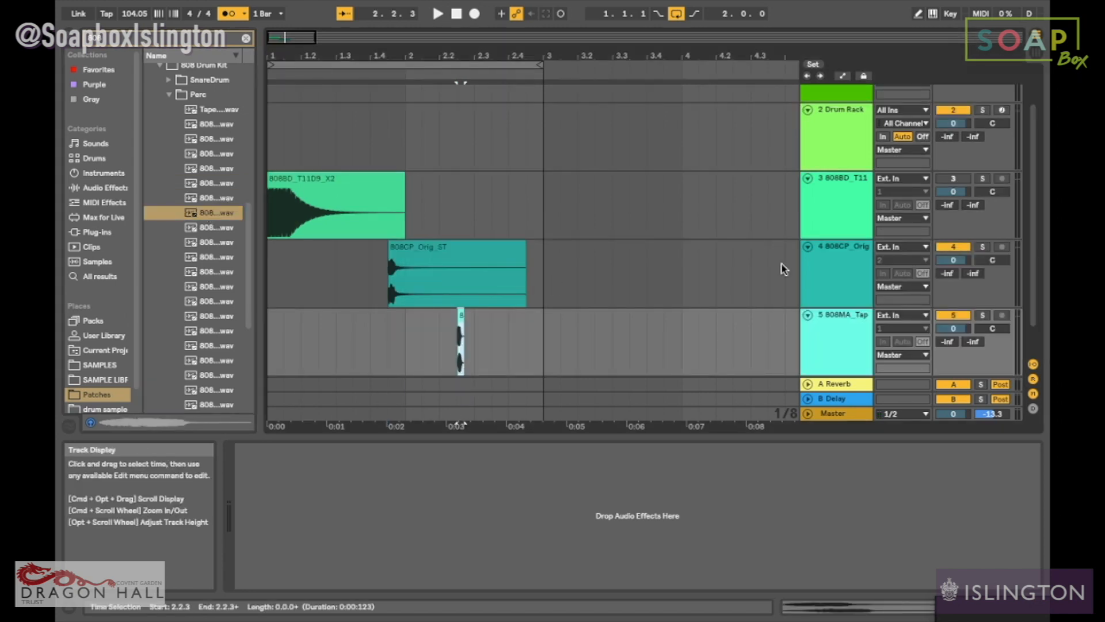
# Load 808MA_Tape_ST onto the D3 pad of the Drum Rack and deactivate audio tracks 4 and 5
pyautogui.scroll(2, 783, 268)
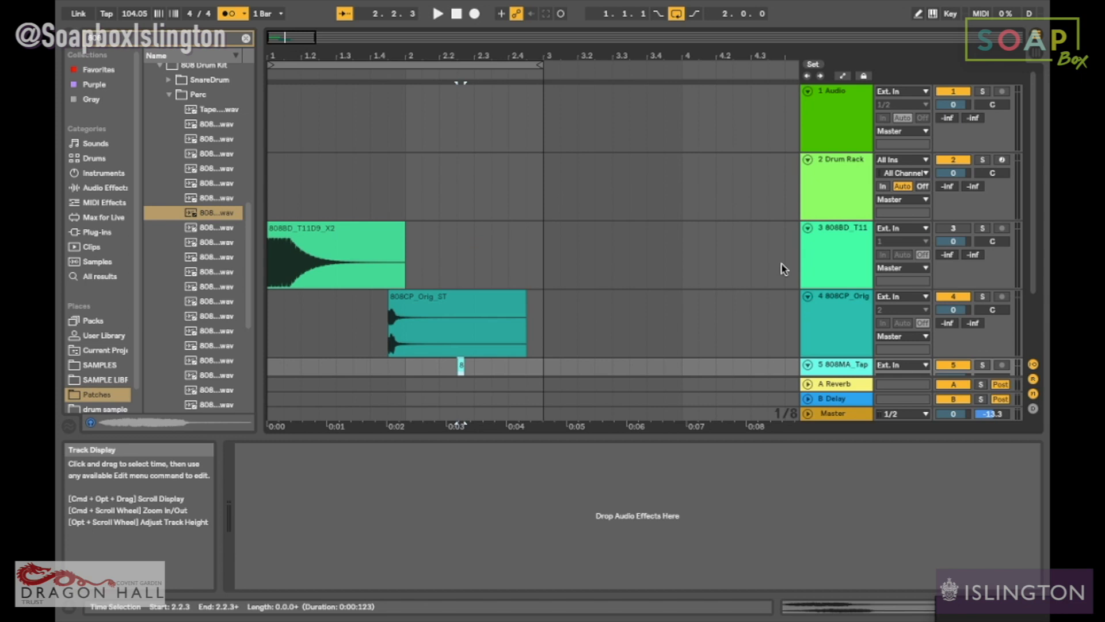
pyautogui.click(812, 179)
pyautogui.moveTo(195, 214); pyautogui.dragTo(383, 506)
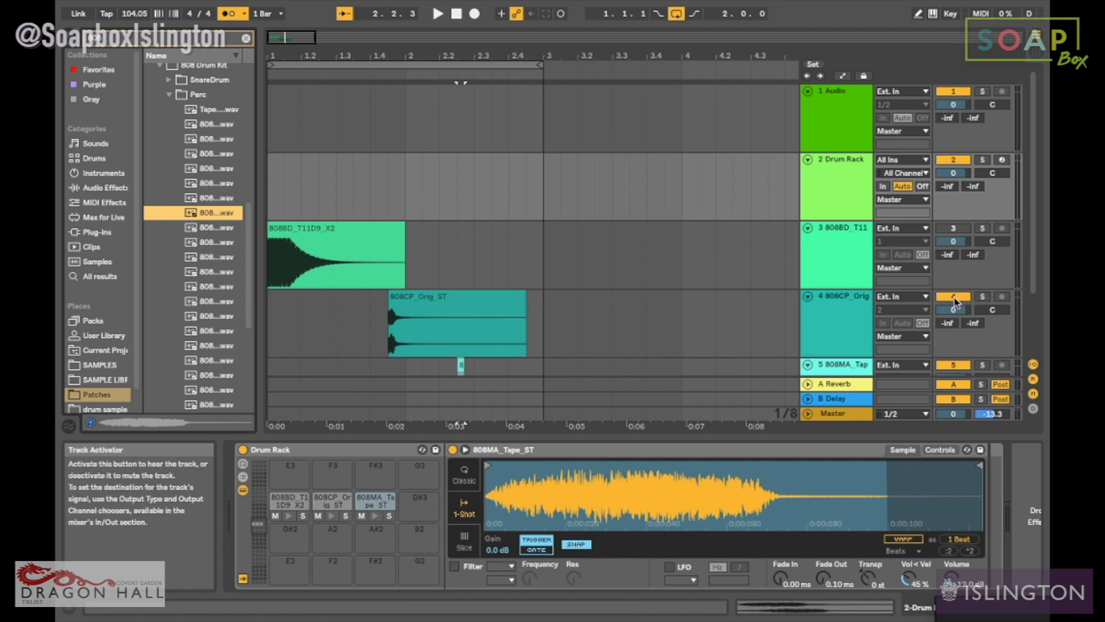
pyautogui.scroll(-3, 956, 296)
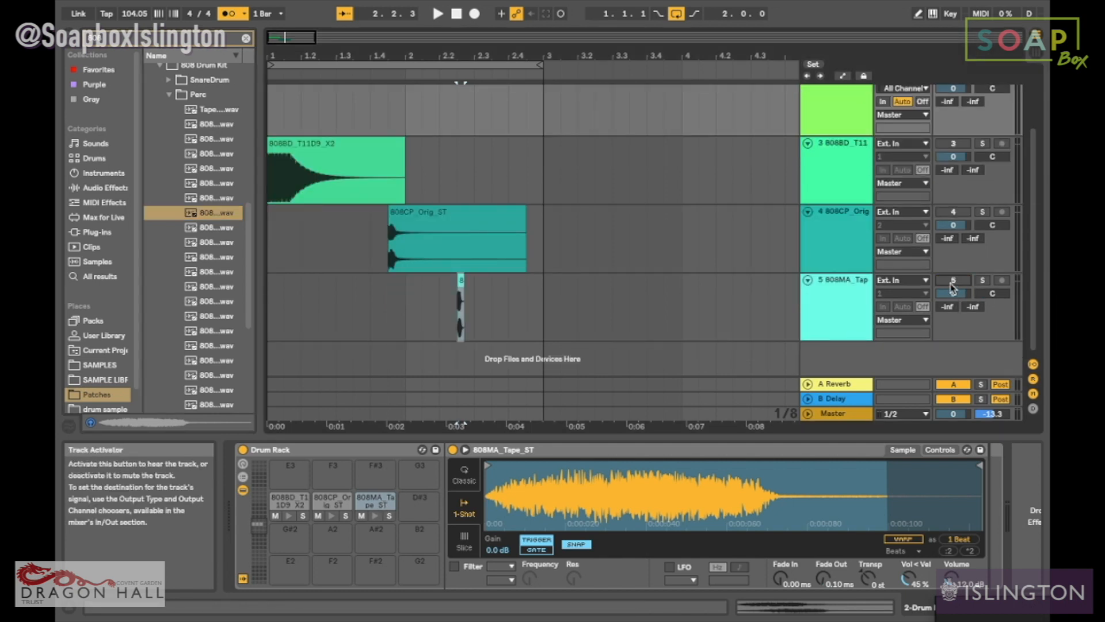
pyautogui.scroll(3, 916, 225)
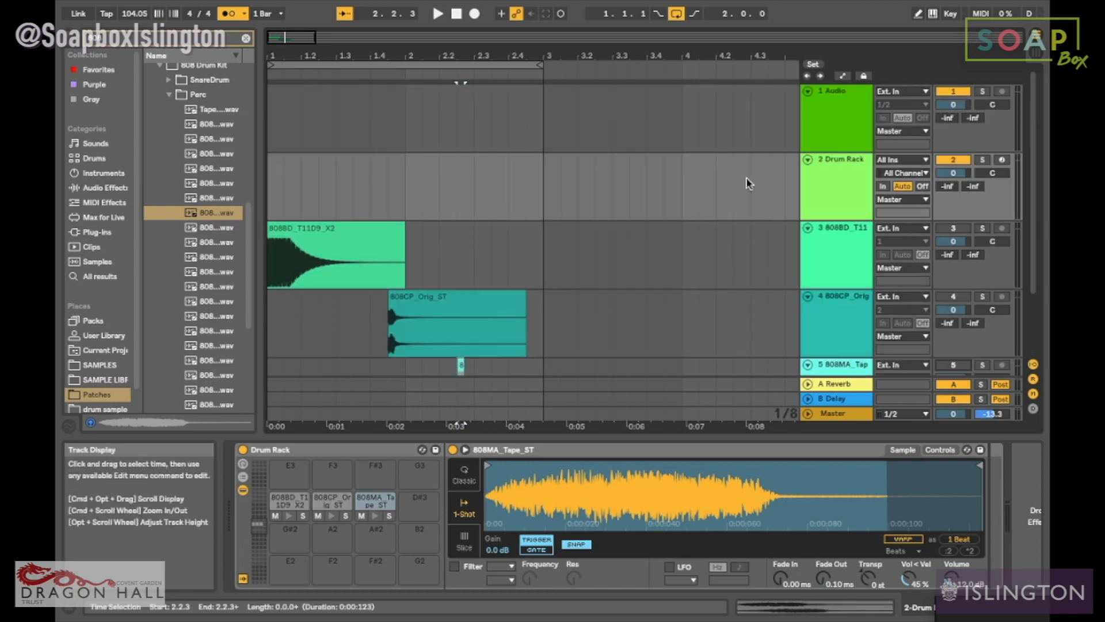
# Insert an empty two-bar MIDI clip on the 2 Drum Rack track, from 1.1.1 to 3.1.1
pyautogui.moveTo(541, 138); pyautogui.dragTo(275, 117)
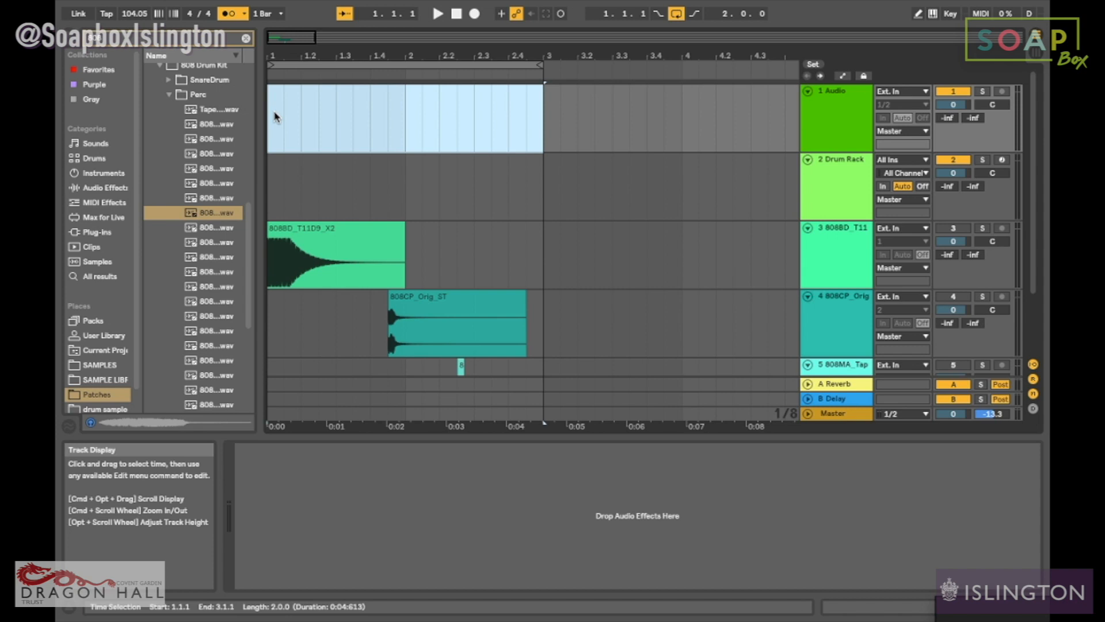
pyautogui.moveTo(536, 188); pyautogui.dragTo(271, 174)
pyautogui.rightClick(271, 174)
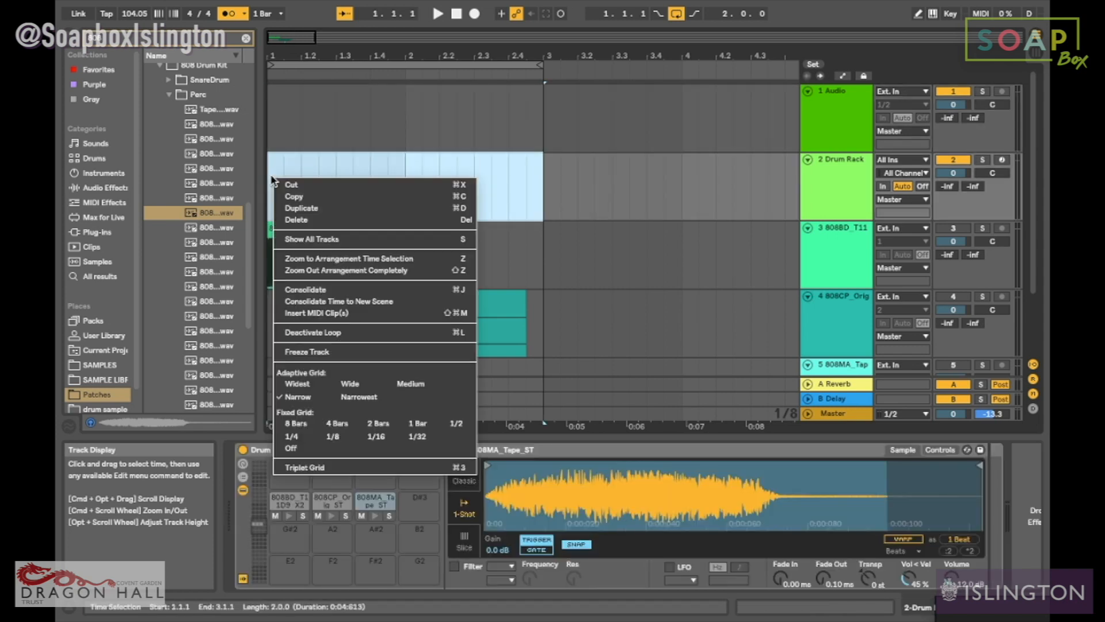
pyautogui.click(341, 313)
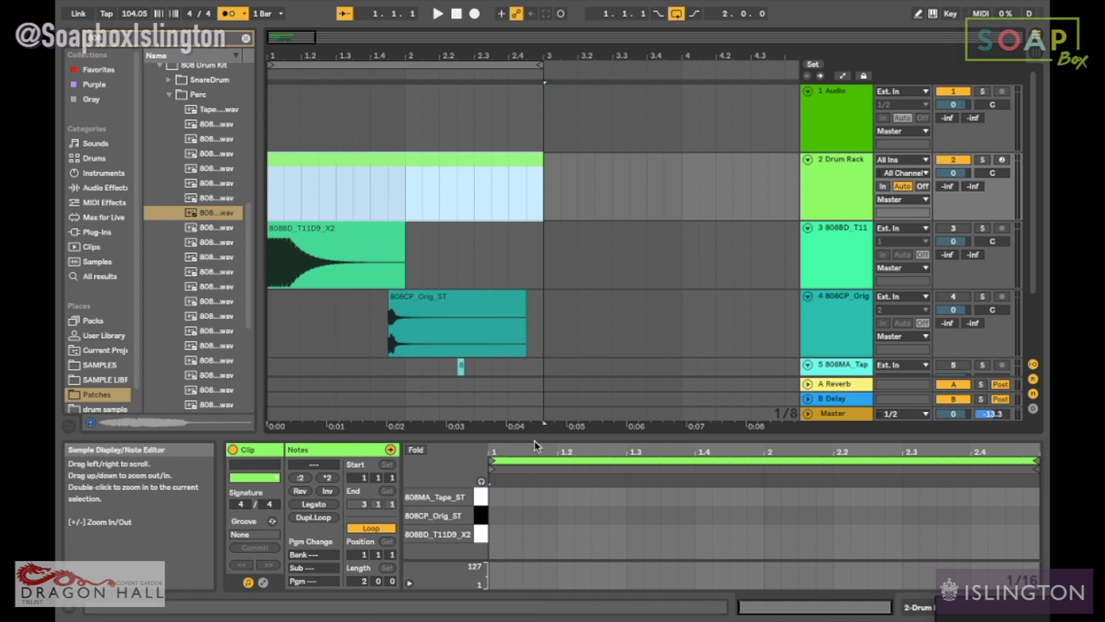
# Enlarge the clip's note editor, dismiss the system notification, and set the fixed grid to 1/4
pyautogui.moveTo(530, 436); pyautogui.dragTo(529, 160)
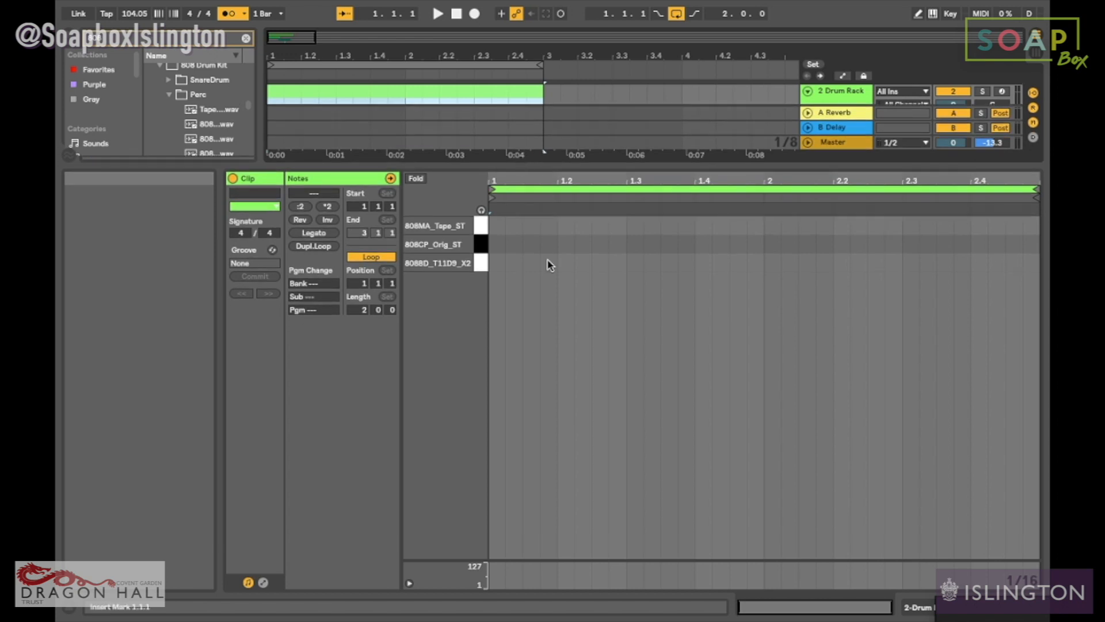
pyautogui.rightClick(548, 272)
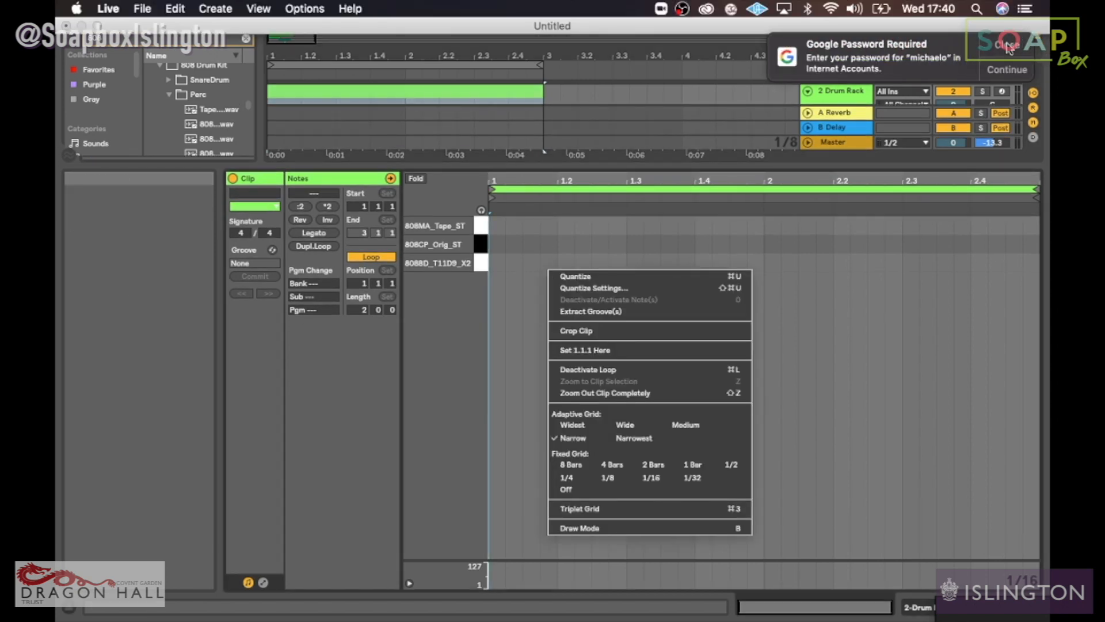
pyautogui.click(1008, 46)
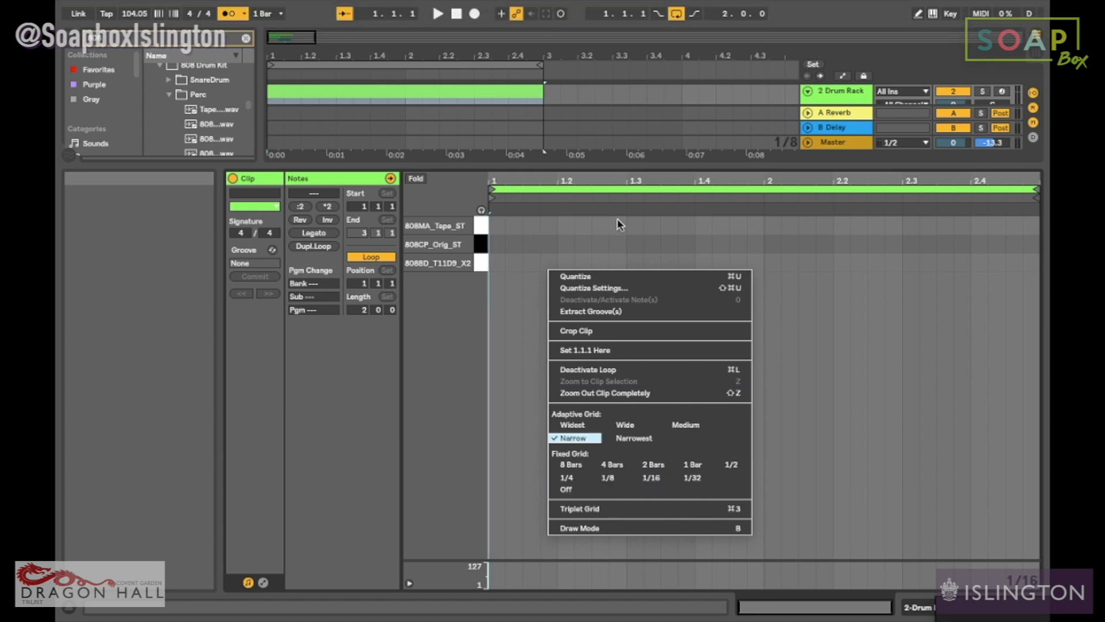
pyautogui.click(585, 478)
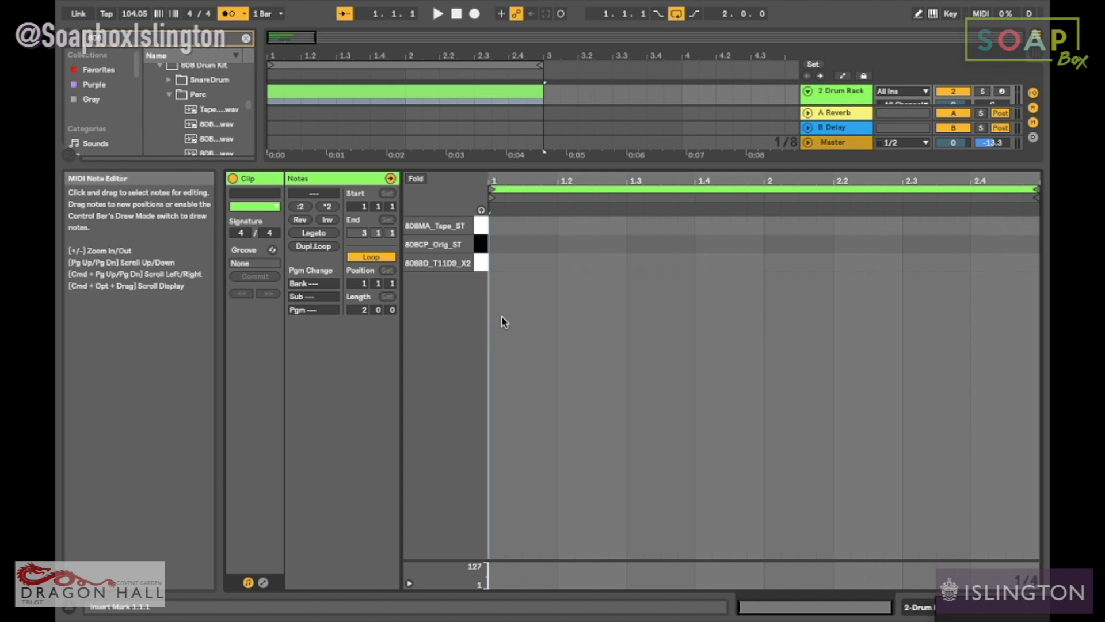
# Set the project tempo to 123.00 BPM while the empty clip plays, and stop playback
pyautogui.moveTo(521, 178)
pyautogui.mouseDown()
pyautogui.moveTo(521, 213)
pyautogui.moveTo(521, 177)
pyautogui.mouseUp()
pyautogui.press('space')
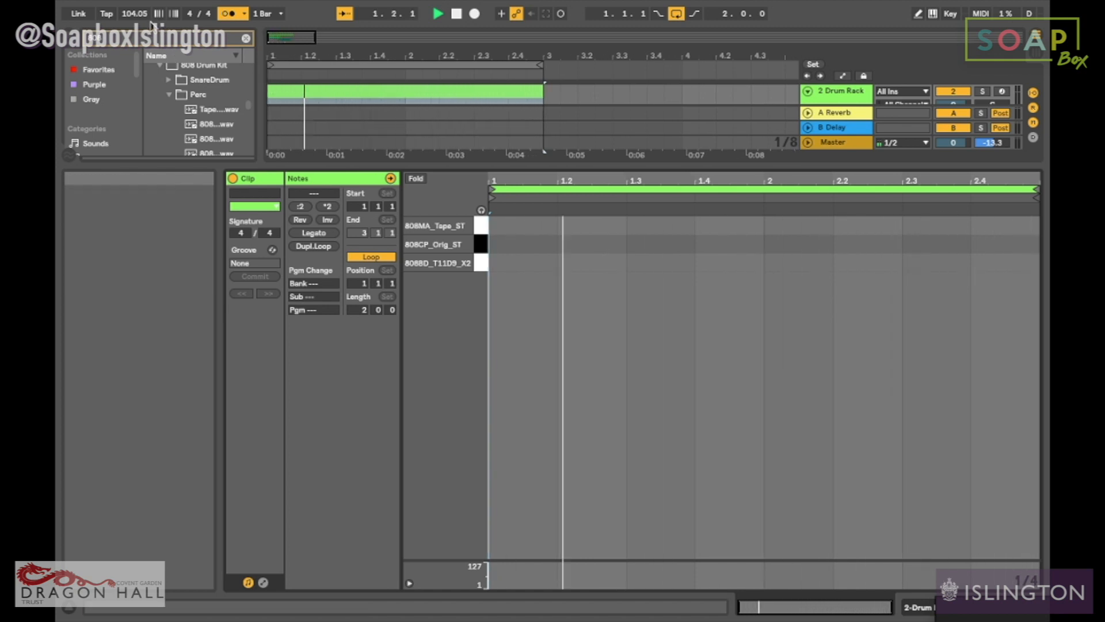
pyautogui.moveTo(147, 14); pyautogui.dragTo(146, 3)
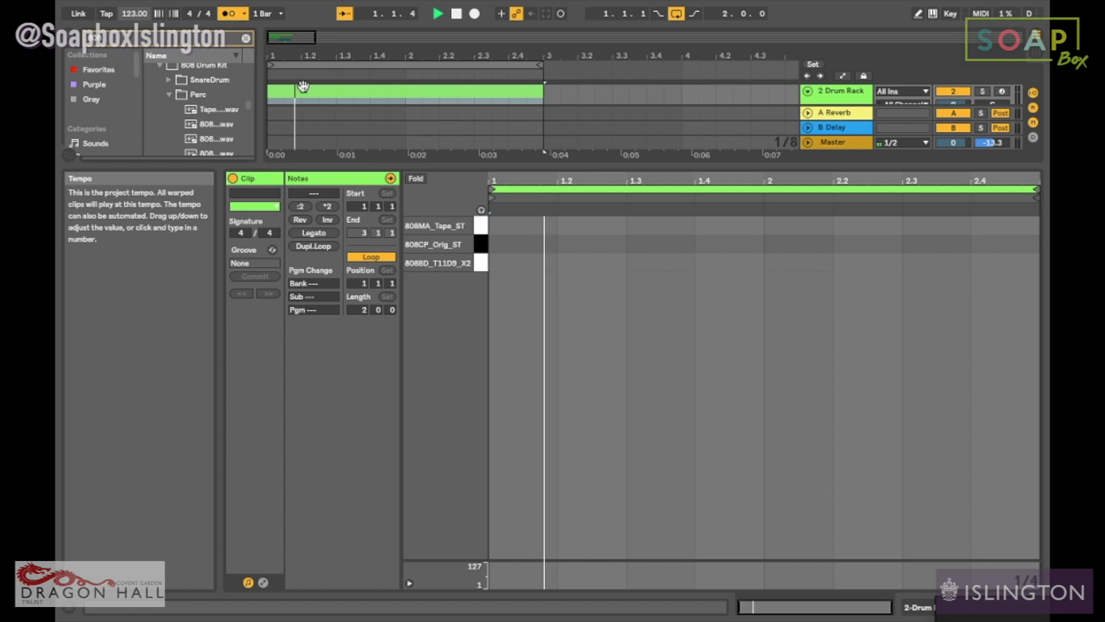
pyautogui.press('space')
# Turn on the MIDI editor preview and audition the 808BD_T11D9_X2 key
pyautogui.click(481, 267)
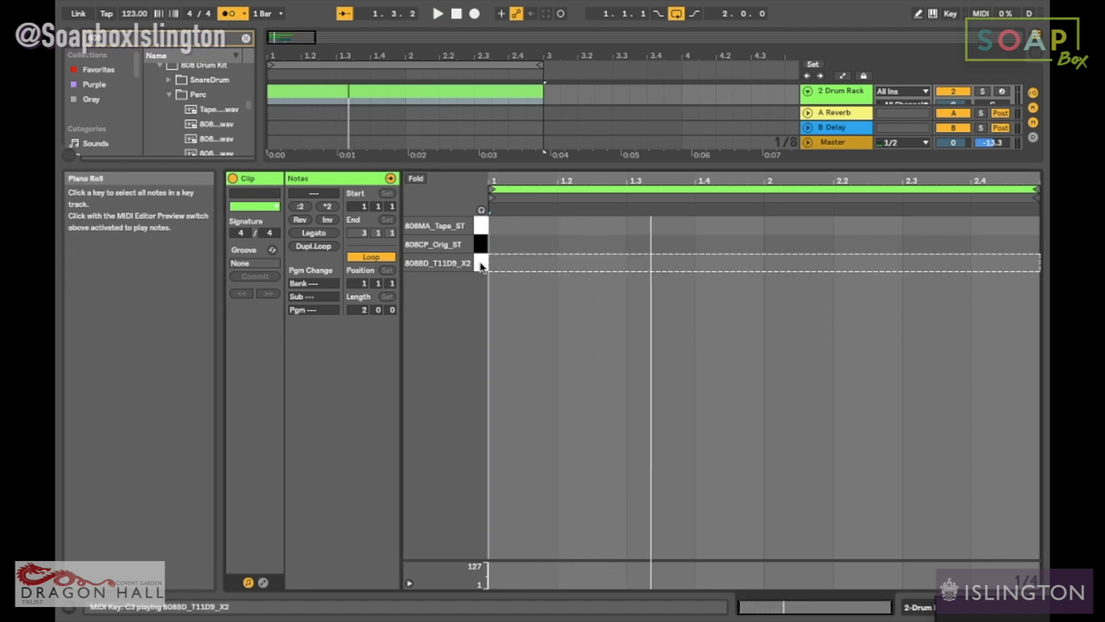
pyautogui.click(482, 210)
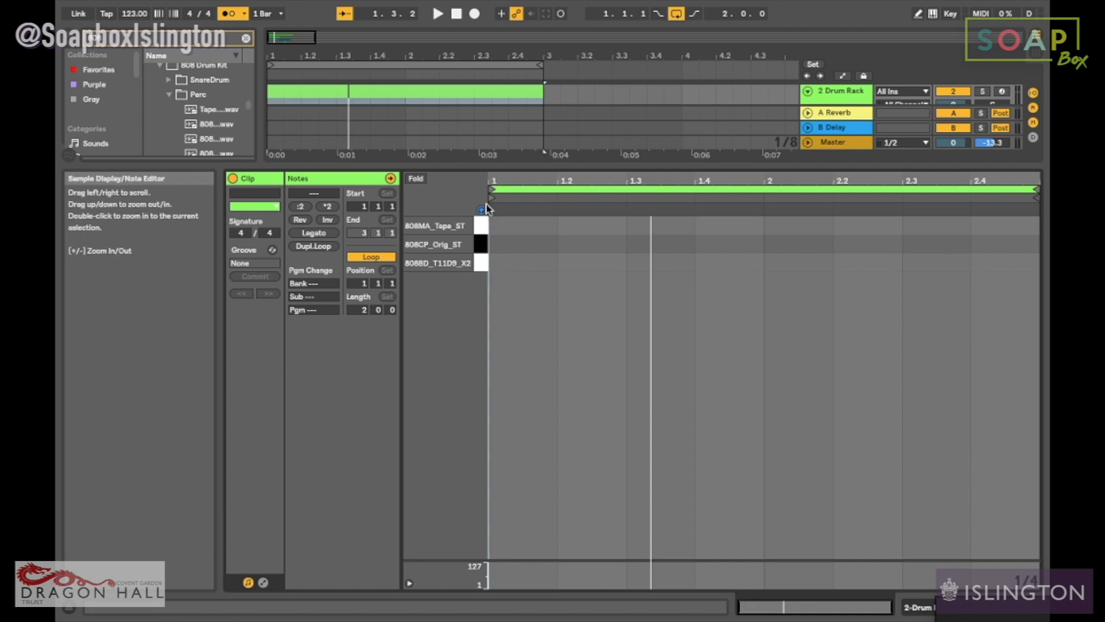
pyautogui.click(479, 265)
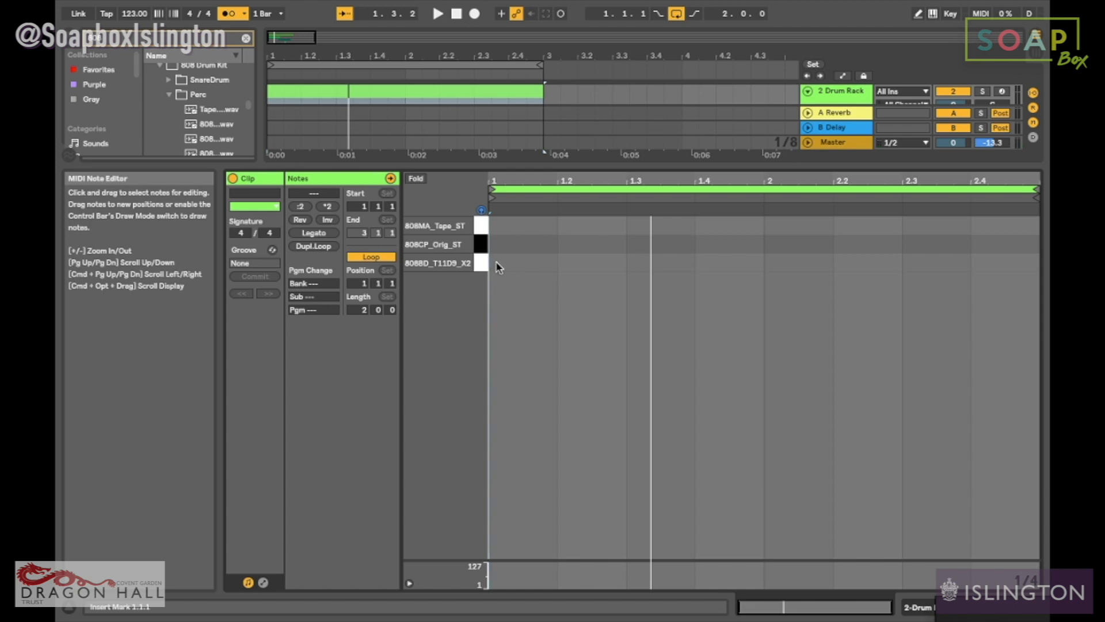
# Draw 808BD_T11D9_X2 notes on all four beats of bar 1 and shorten each to less than a quarter note
pyautogui.doubleClick(498, 265)
pyautogui.moveTo(556, 258)
pyautogui.mouseDown()
pyautogui.moveTo(527, 255)
pyautogui.moveTo(545, 257)
pyautogui.mouseUp()
pyautogui.doubleClick(561, 262)
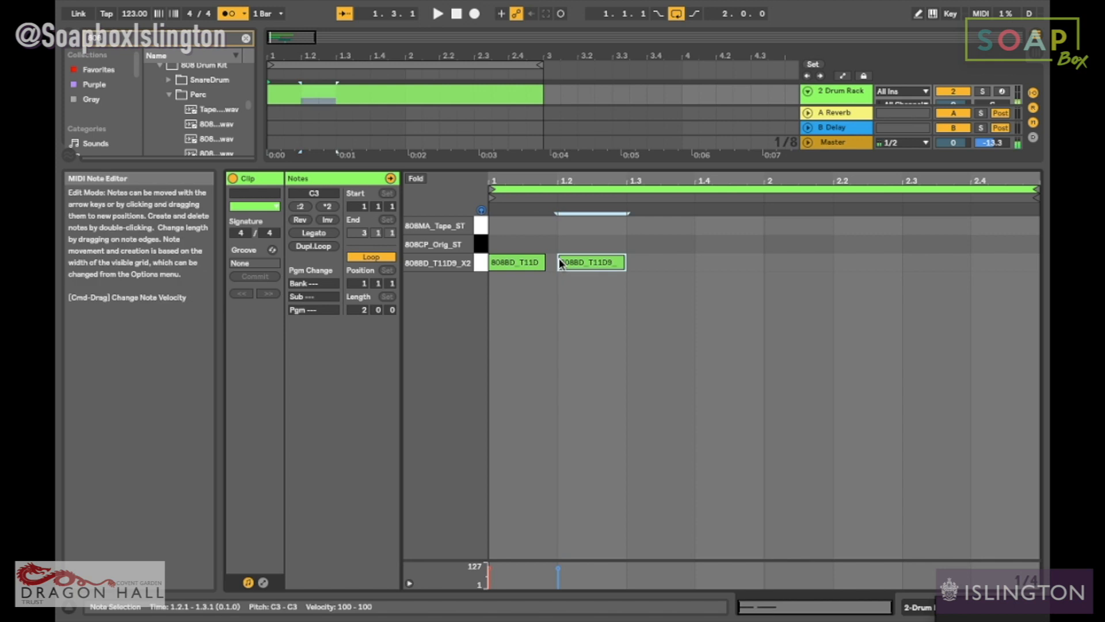
pyautogui.doubleClick(636, 263)
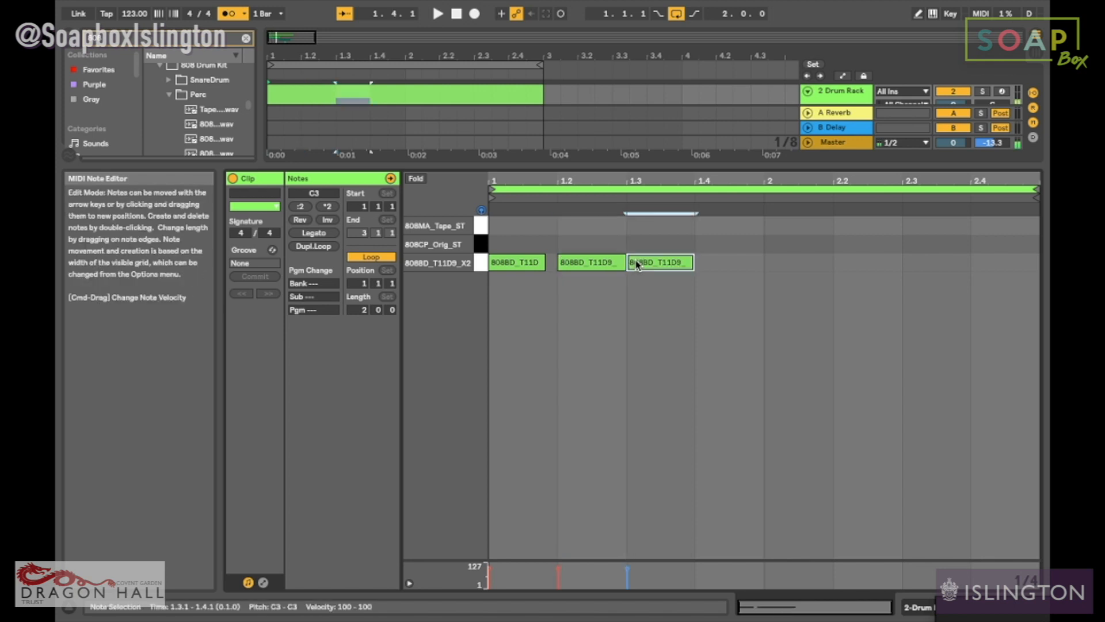
pyautogui.doubleClick(714, 263)
pyautogui.moveTo(622, 262); pyautogui.dragTo(589, 262)
pyautogui.moveTo(691, 262); pyautogui.dragTo(659, 263)
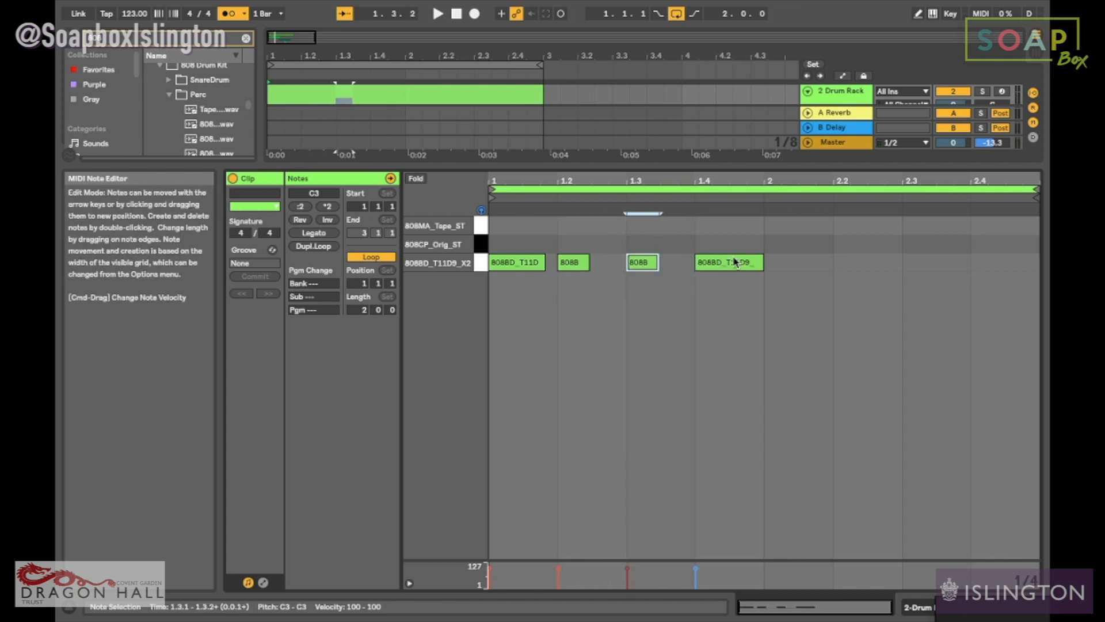
pyautogui.moveTo(760, 266); pyautogui.dragTo(533, 277)
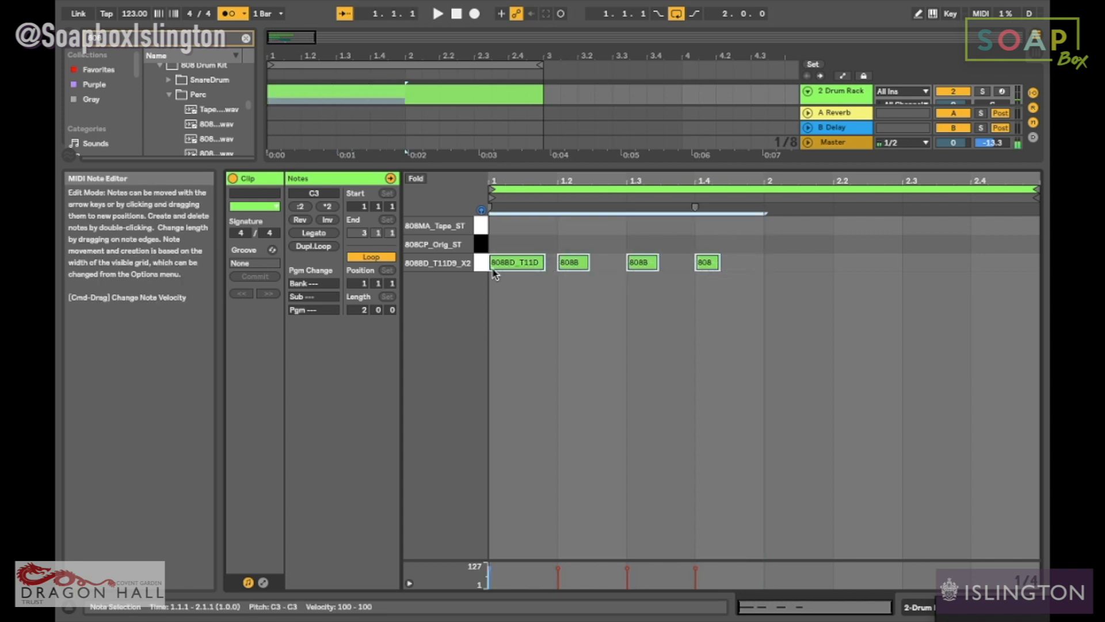
# Duplicate the four selected bass drum notes of bar 1 into bar 2 and play the pattern
pyautogui.hotkey('ctrl', 'd')
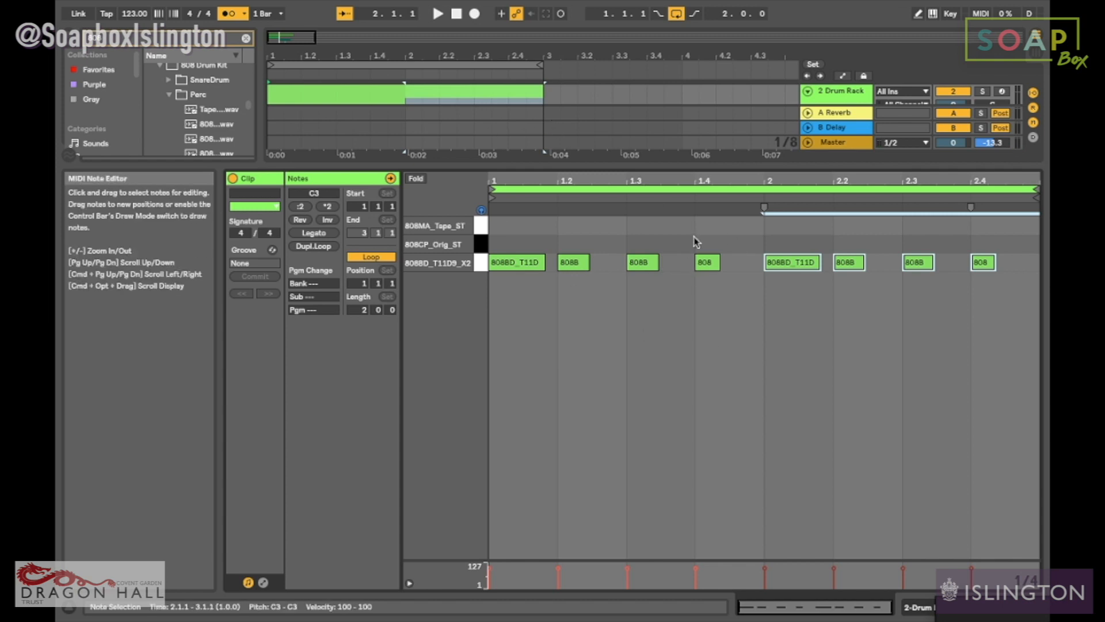
pyautogui.moveTo(743, 266); pyautogui.dragTo(510, 273)
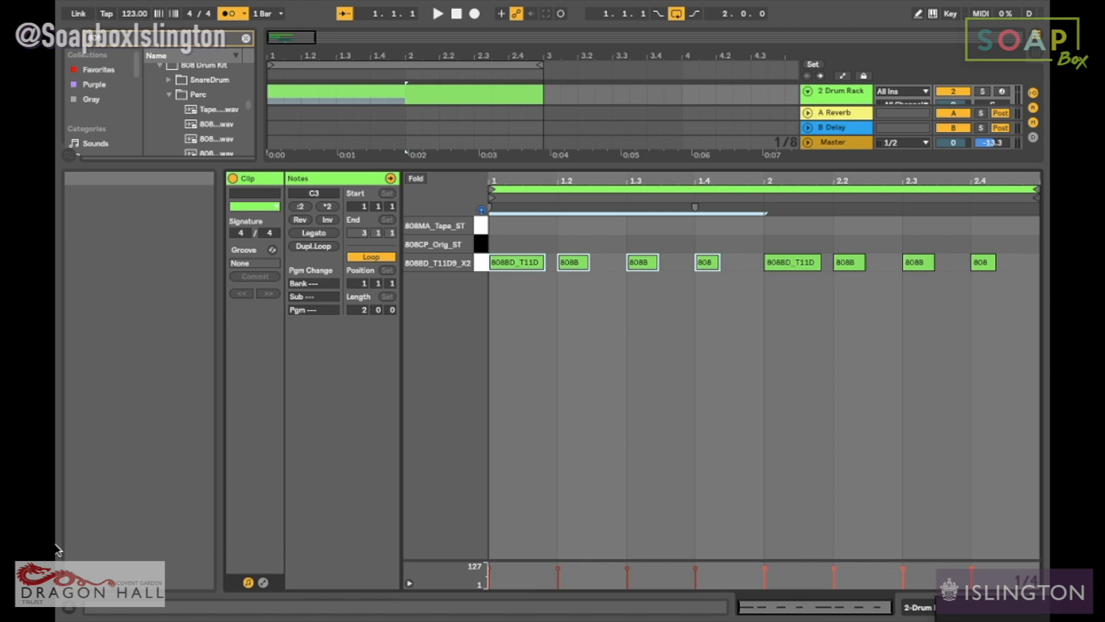
pyautogui.press('space')
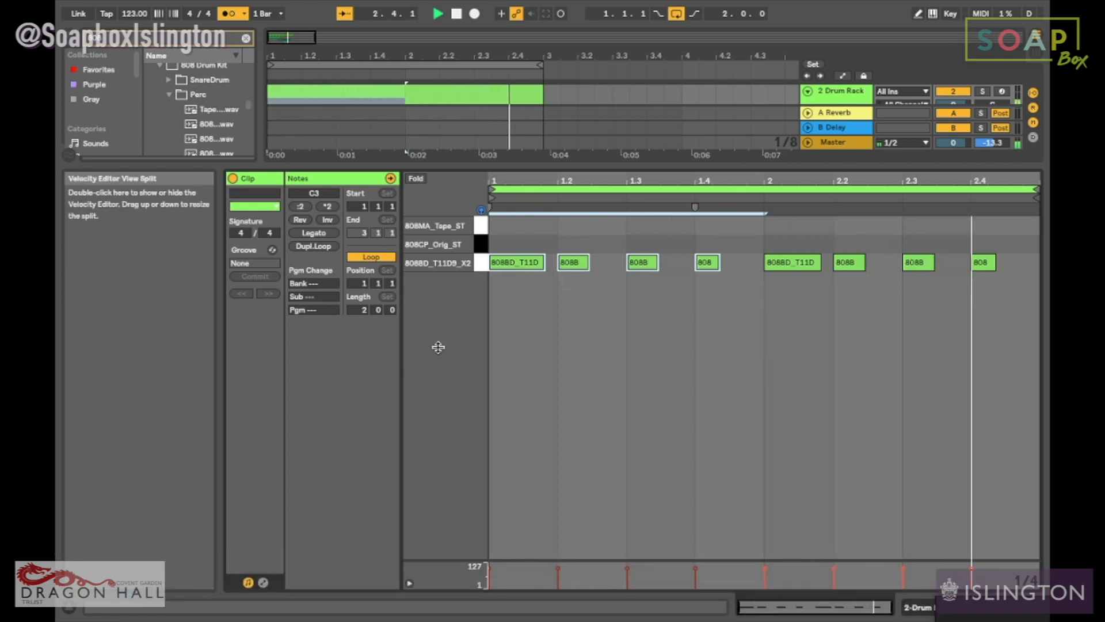
# Add quarter-note 808CP_Orig_ST hits at 1.2, 1.4, 2.2 and 2.4 while the loop plays, and stop playback
pyautogui.click(489, 242)
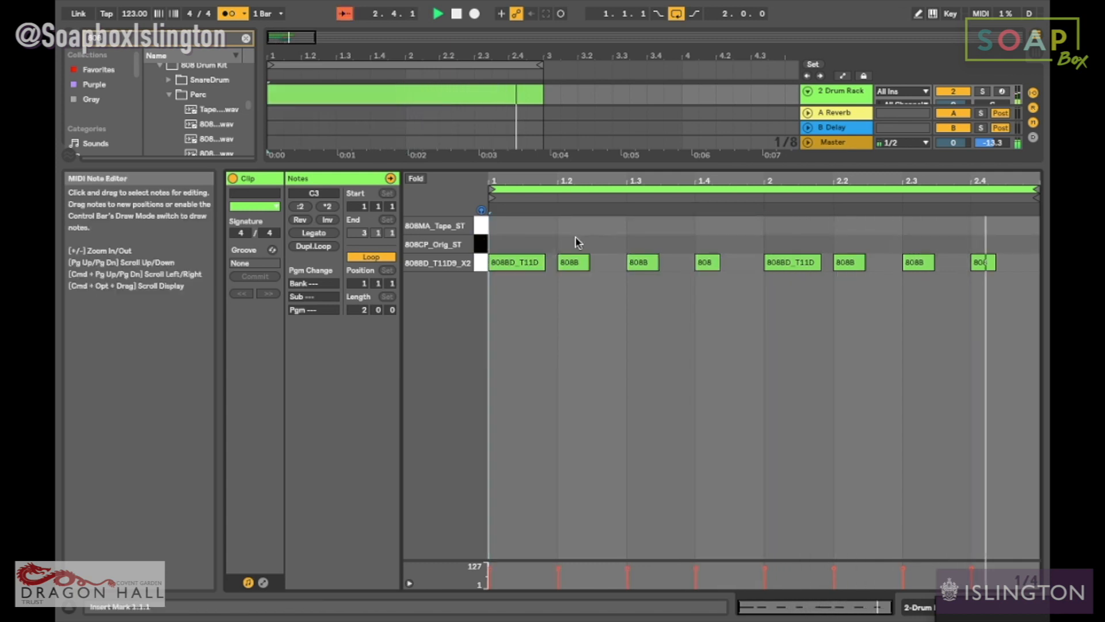
pyautogui.doubleClick(559, 244)
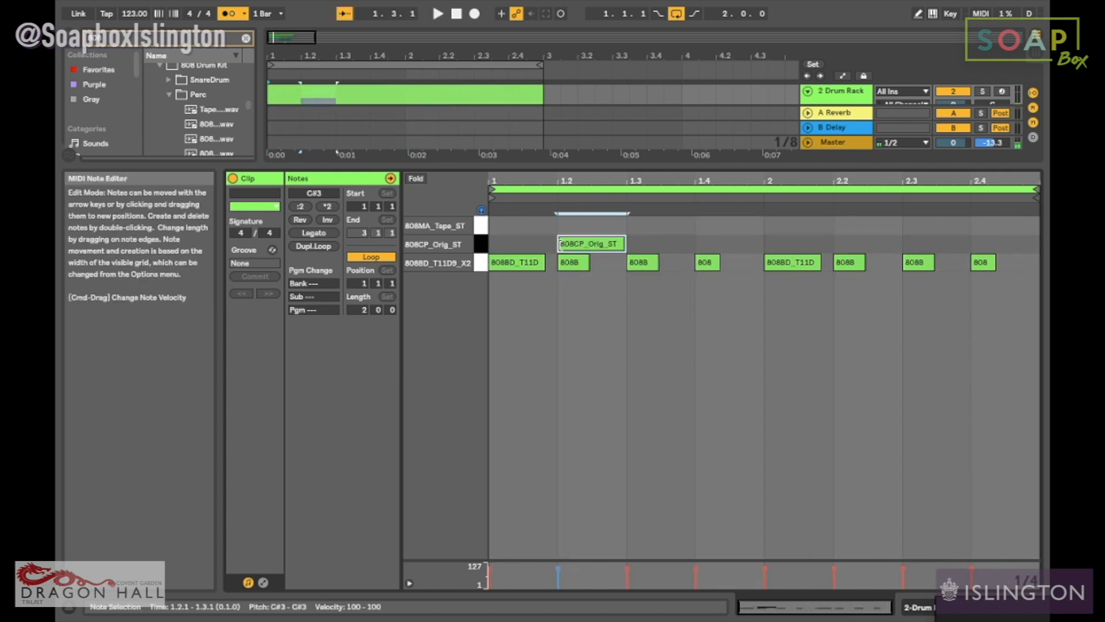
pyautogui.doubleClick(700, 244)
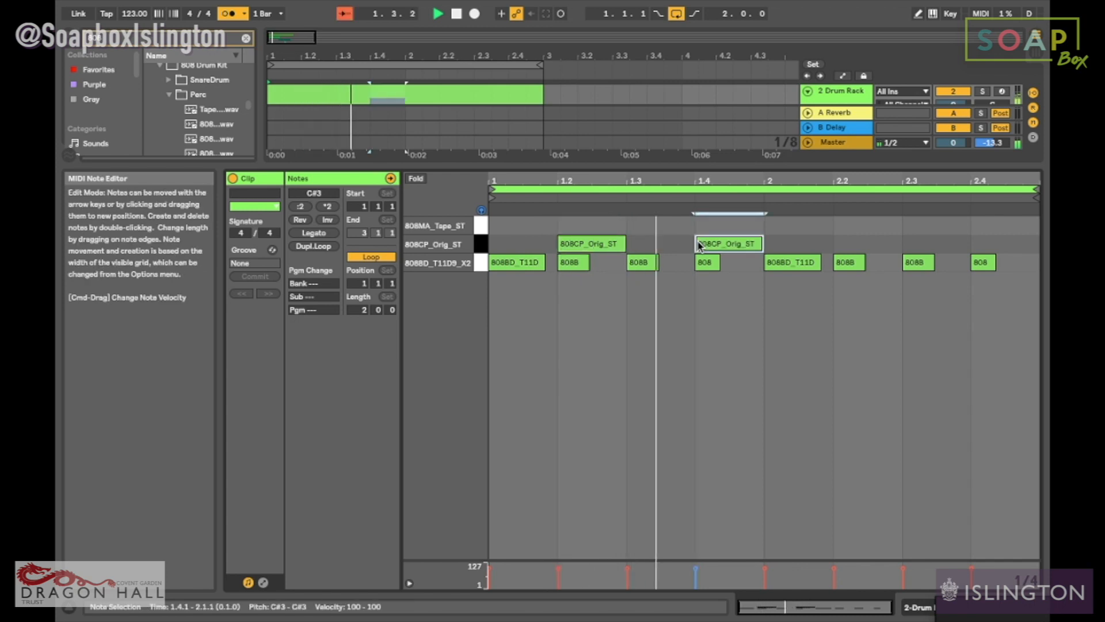
pyautogui.doubleClick(840, 244)
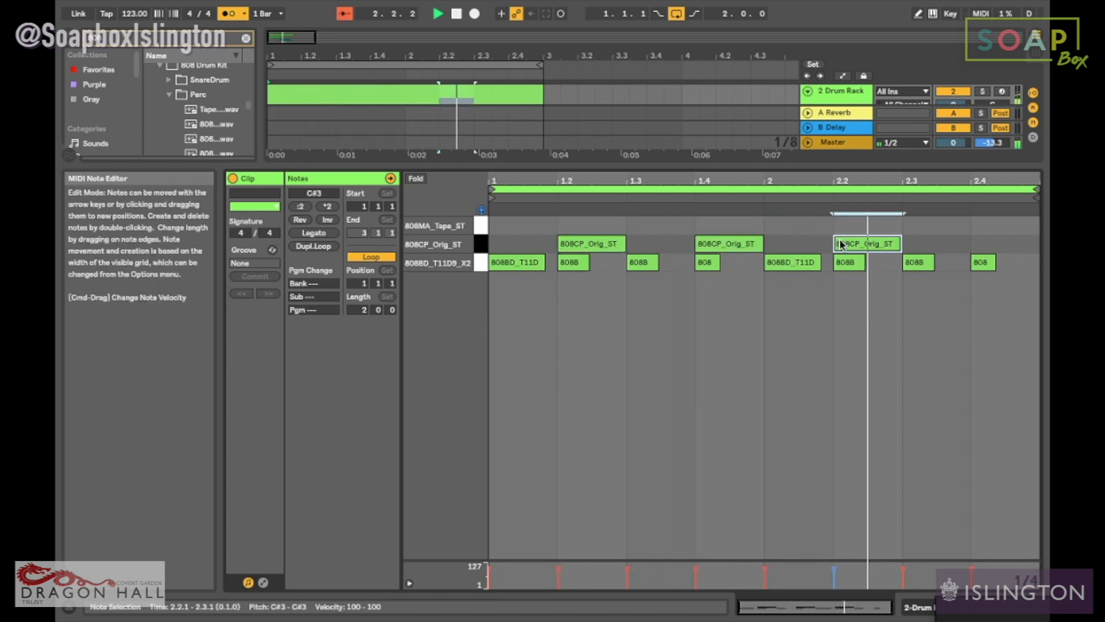
pyautogui.doubleClick(979, 243)
pyautogui.press('space')
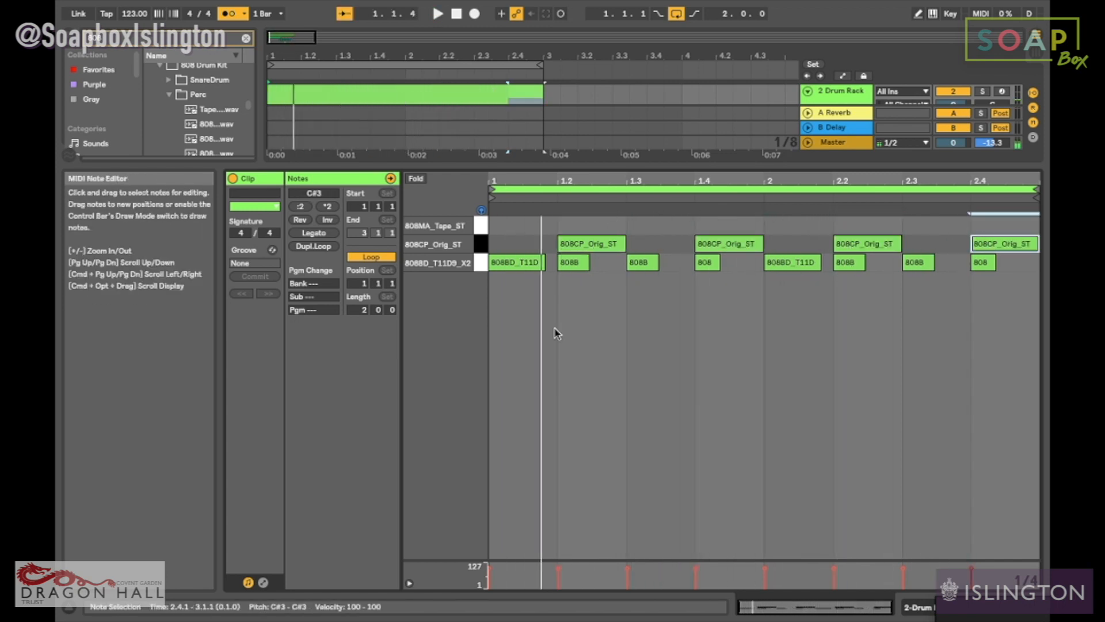
# Set the fixed grid to 1/8 and add eighth-note 808MA_Tape_ST hits on the offbeats at 1.1.3 and 1.2.3
pyautogui.rightClick(554, 330)
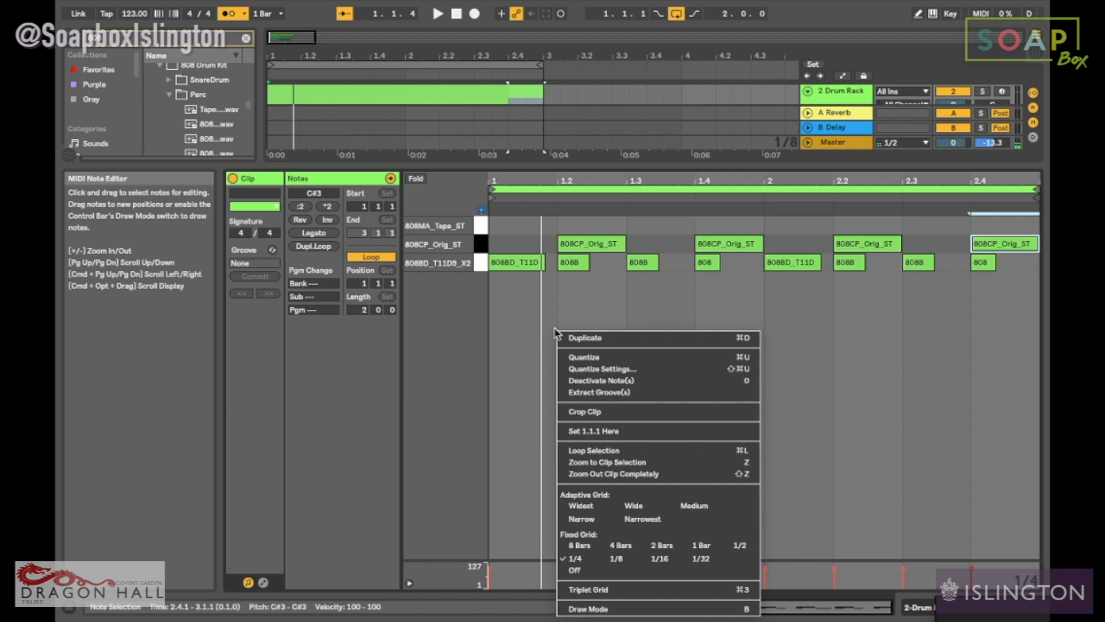
pyautogui.click(617, 559)
pyautogui.press('space')
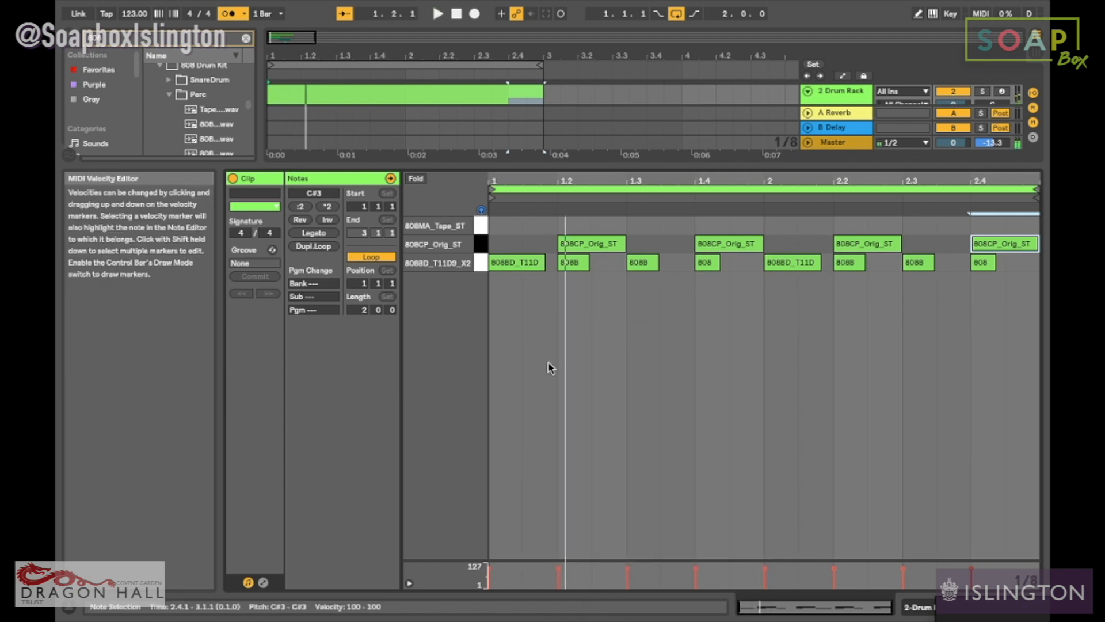
pyautogui.doubleClick(542, 226)
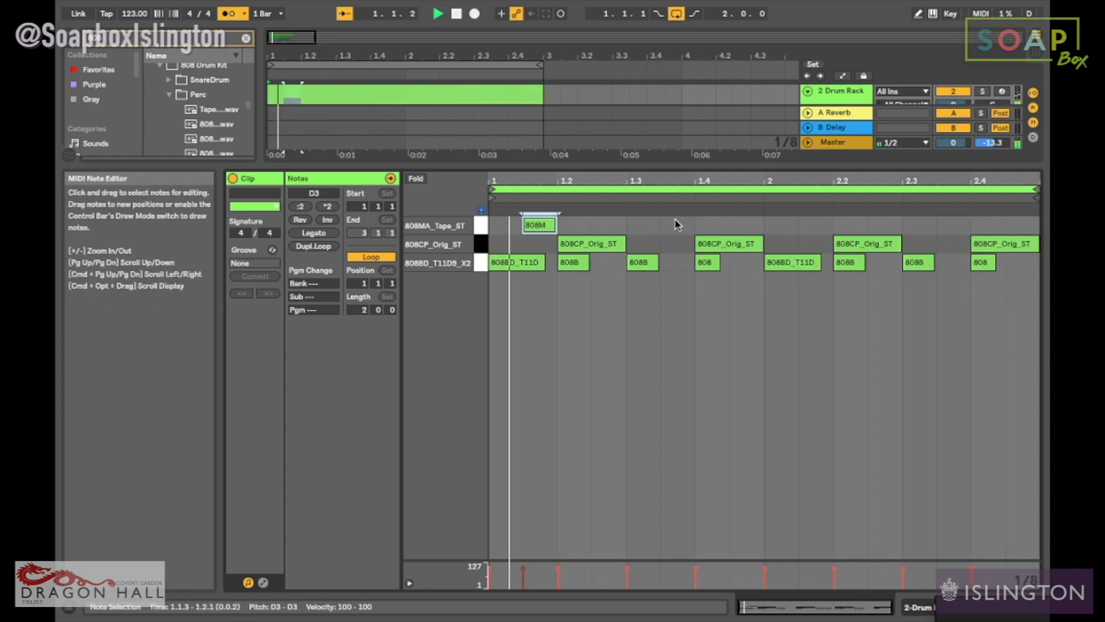
pyautogui.press('space')
pyautogui.doubleClick(605, 226)
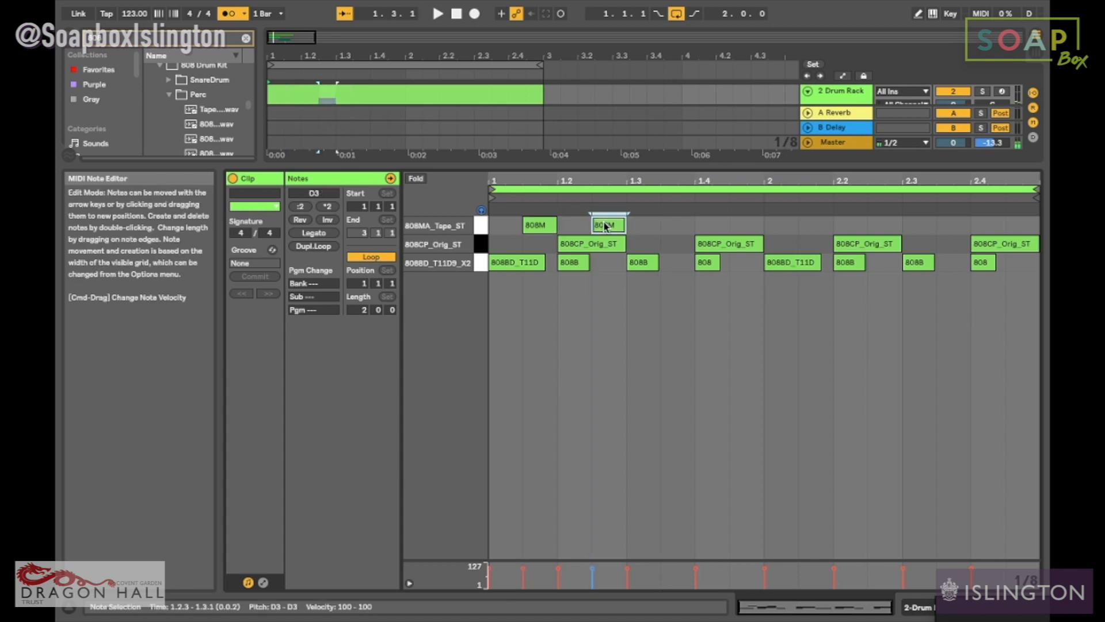
# Select the first two beats of the 808MA_Tape_ST row and duplicate them three times to fill both bars
pyautogui.click(631, 231)
pyautogui.moveTo(631, 231); pyautogui.dragTo(485, 223)
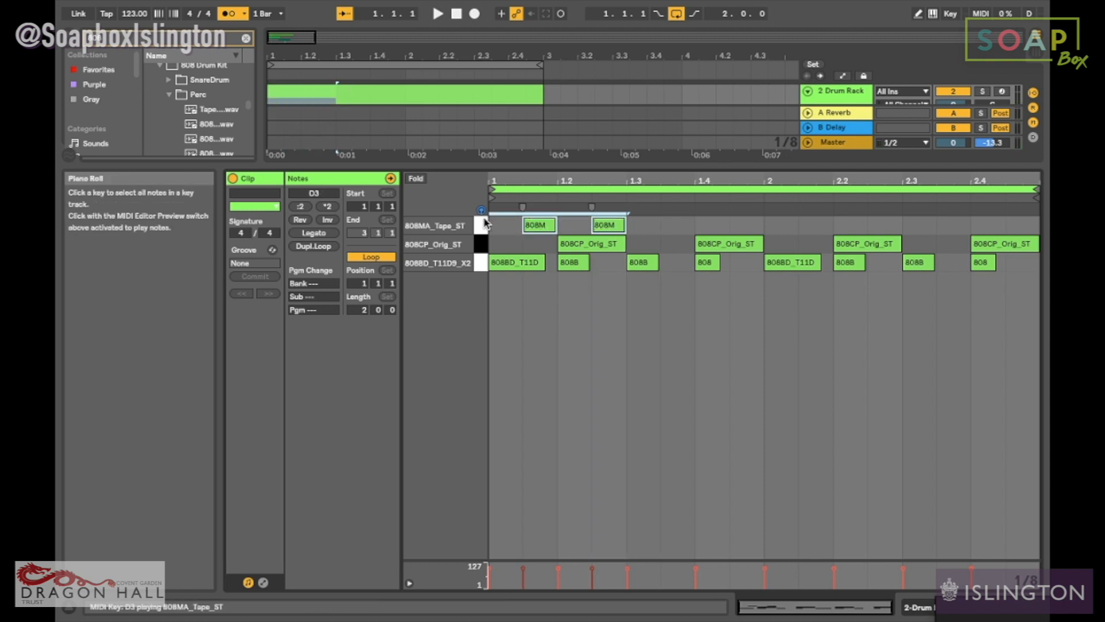
pyautogui.hotkey('ctrl', 'd')
pyautogui.hotkey('ctrl', 'd')
pyautogui.hotkey('ctrl', 'd')
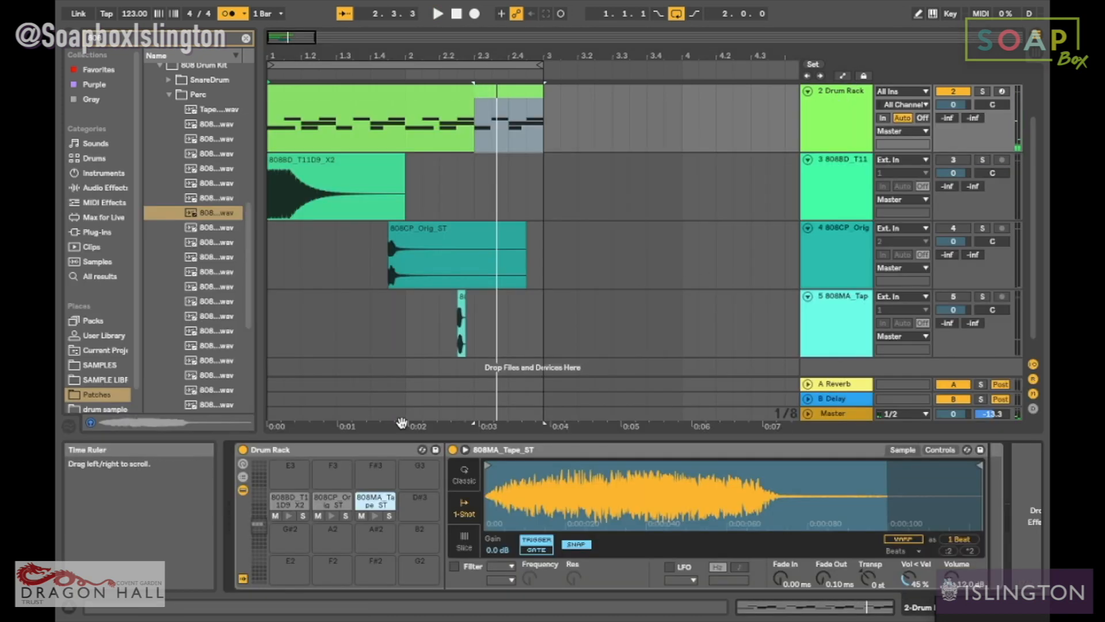
# Switch the 808BD_T11D9_X2 pad's Simpler to Classic playback and set its sustain to -inf dB
pyautogui.click(278, 505)
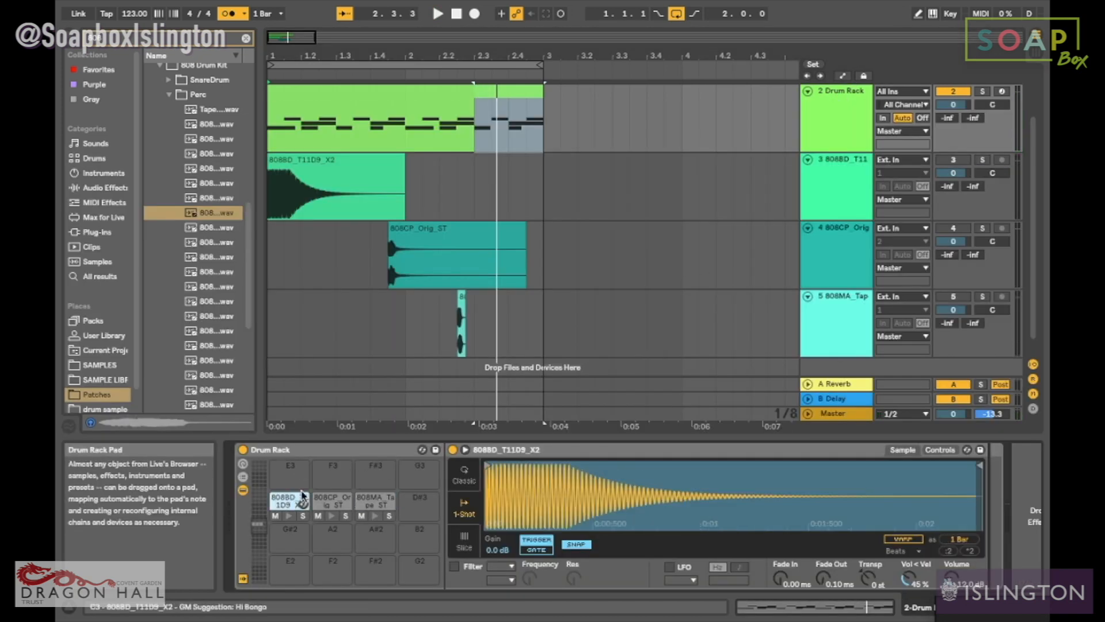
pyautogui.click(460, 488)
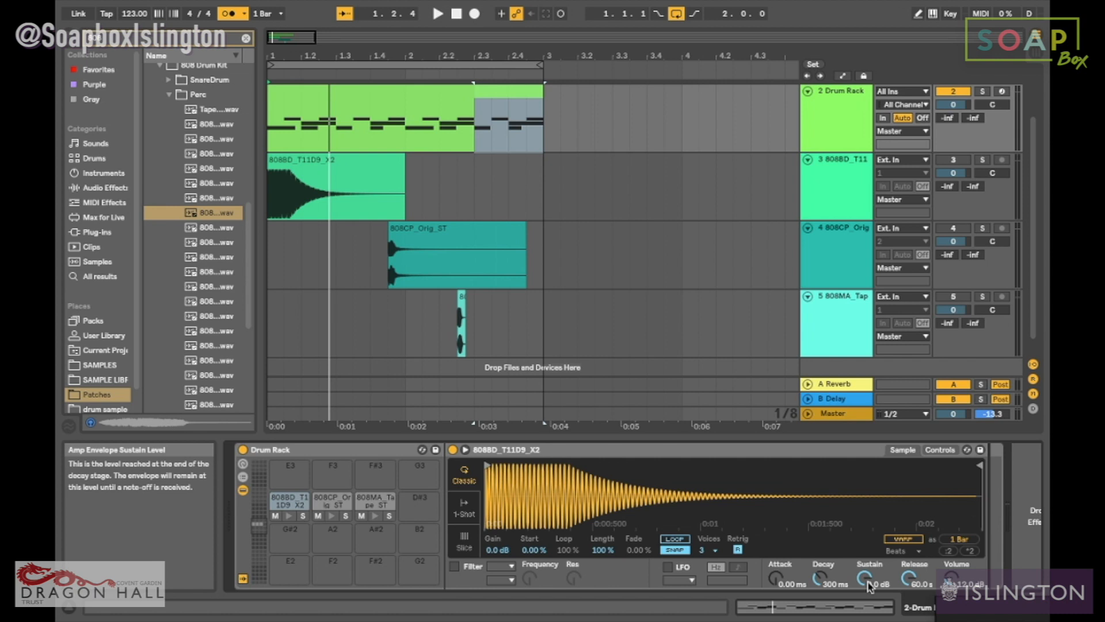
pyautogui.moveTo(777, 579)
pyautogui.mouseDown()
pyautogui.moveTo(777, 544)
pyautogui.moveTo(777, 583)
pyautogui.mouseUp()
pyautogui.press('space')
pyautogui.press('space')
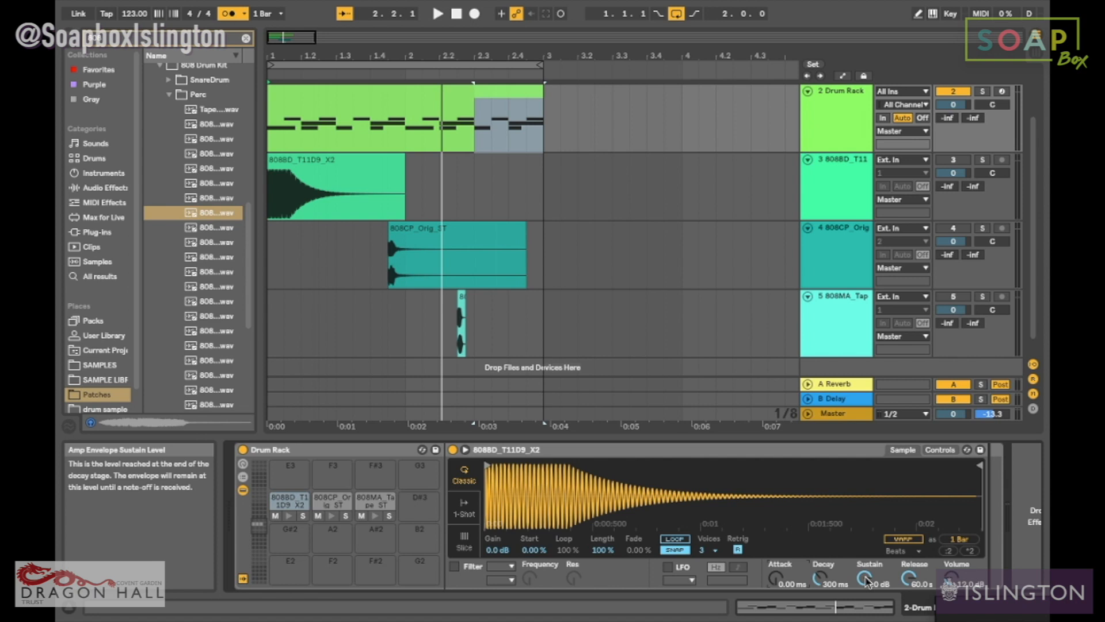
pyautogui.moveTo(865, 577); pyautogui.dragTo(864, 582)
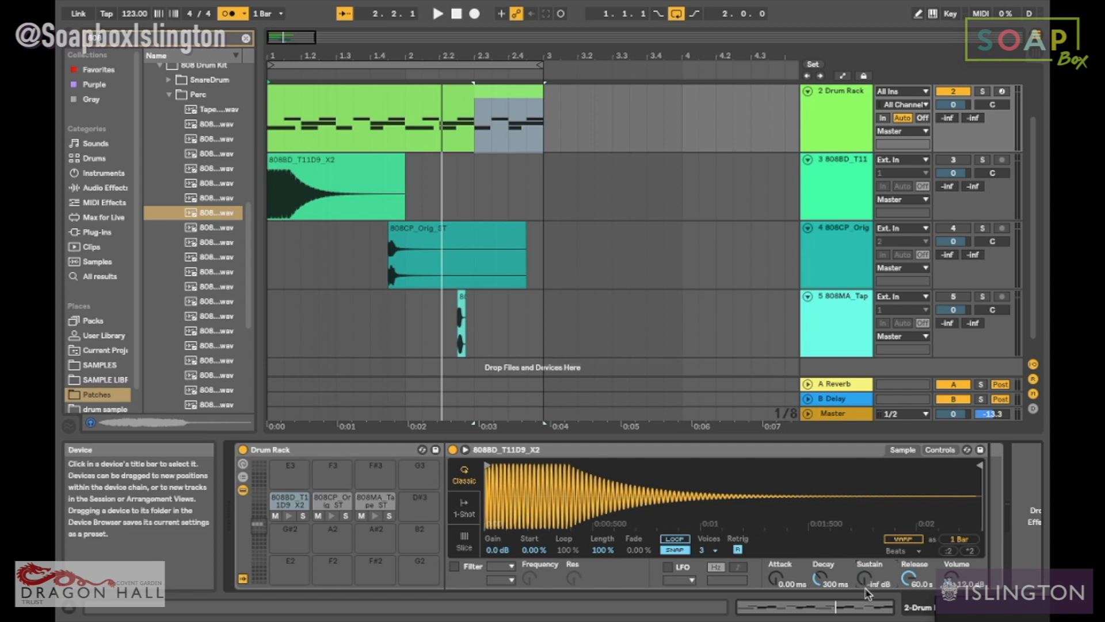
# Set the bass drum's release to 1.19 ms and decay to 451 ms while auditioning the loop
pyautogui.press('space')
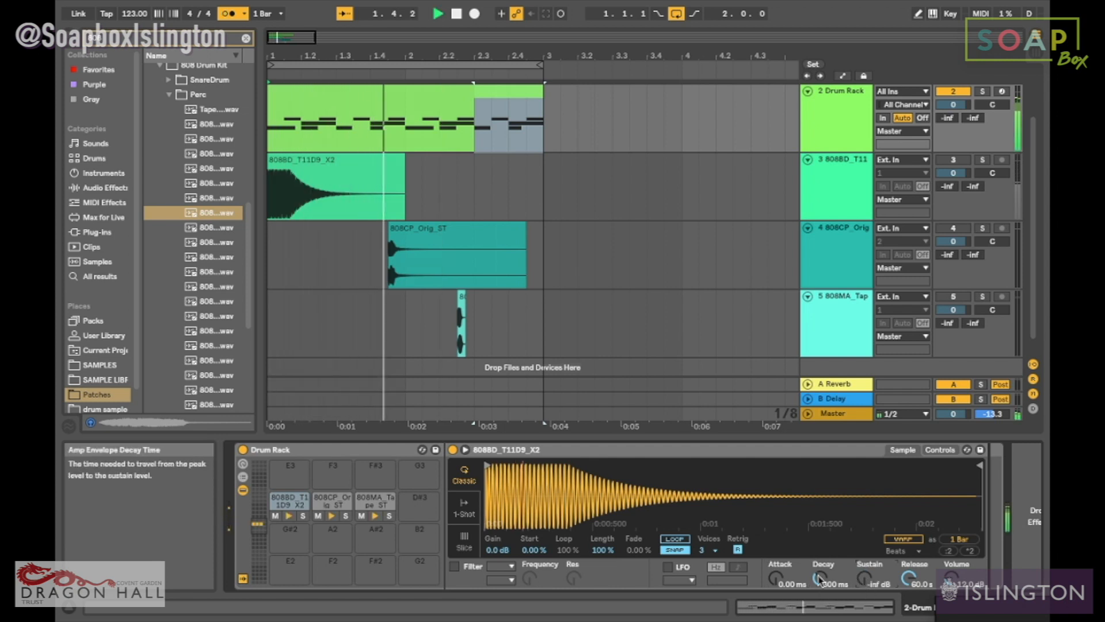
pyautogui.moveTo(819, 579)
pyautogui.mouseDown()
pyautogui.moveTo(819, 566)
pyautogui.moveTo(819, 580)
pyautogui.mouseUp()
pyautogui.moveTo(908, 578); pyautogui.dragTo(909, 618)
pyautogui.moveTo(819, 578); pyautogui.dragTo(820, 584)
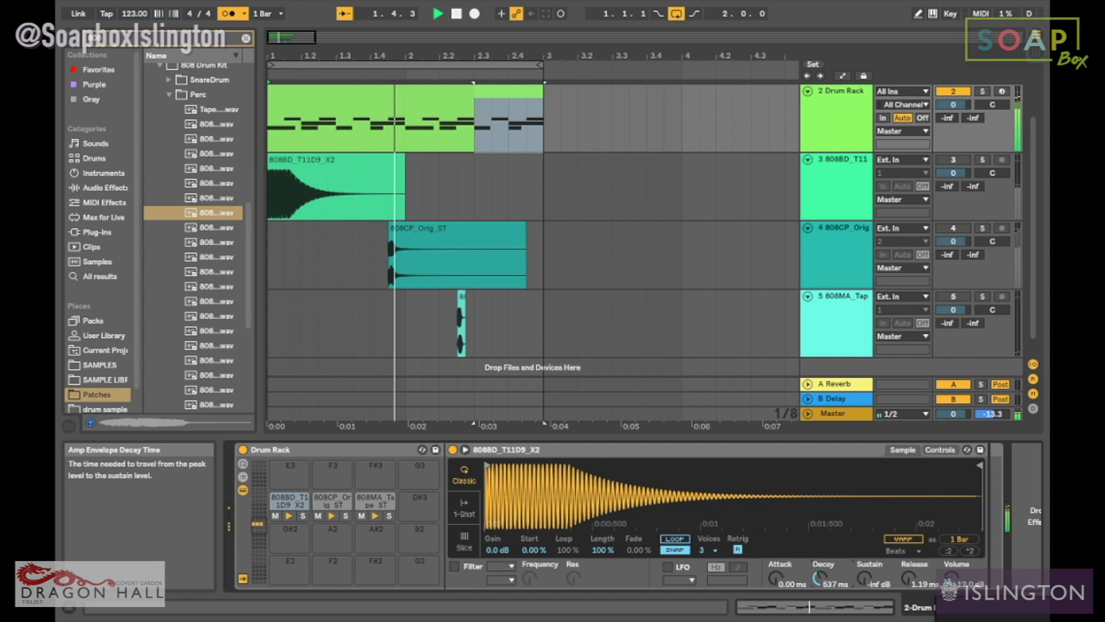
pyautogui.press('space')
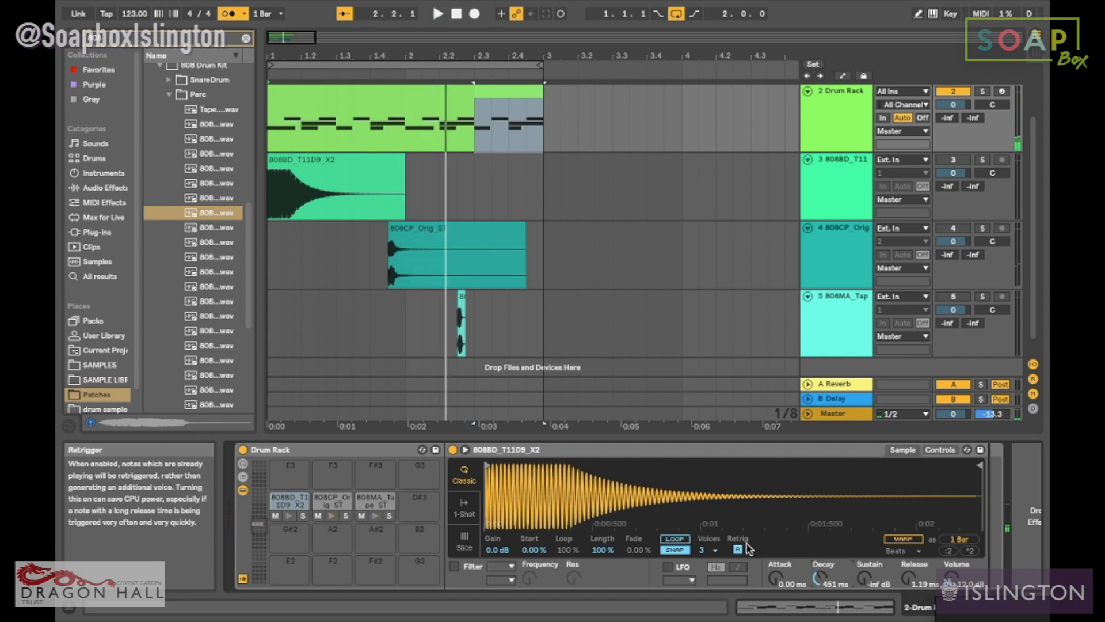
pyautogui.press('space')
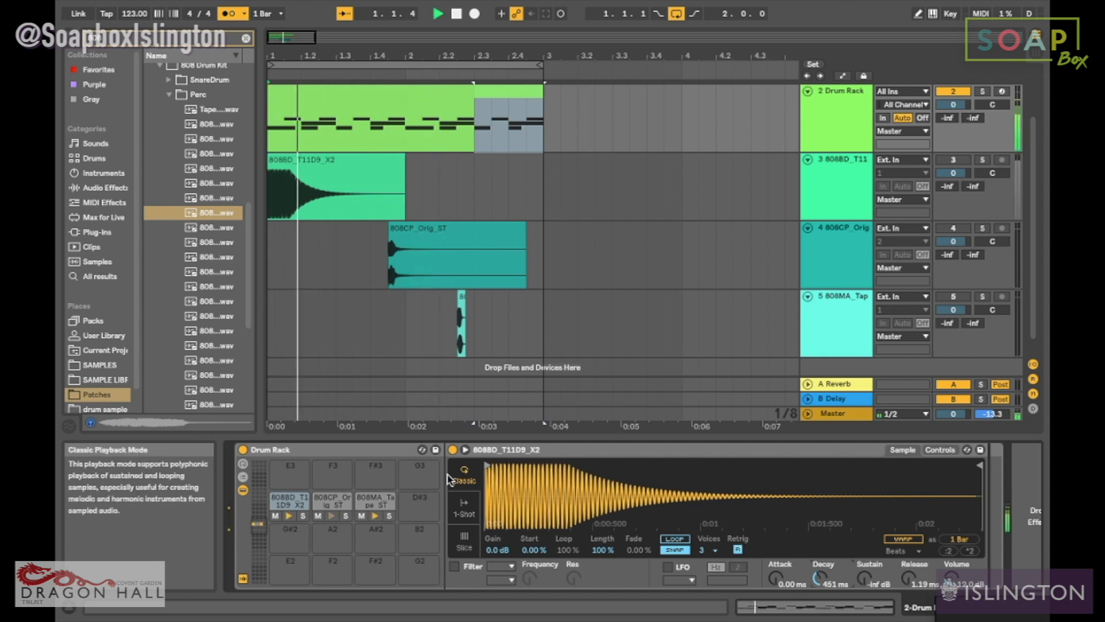
# Switch the 808CP_Orig_ST pad to Classic playback and set its sustain to -inf dB while the loop plays
pyautogui.click(329, 508)
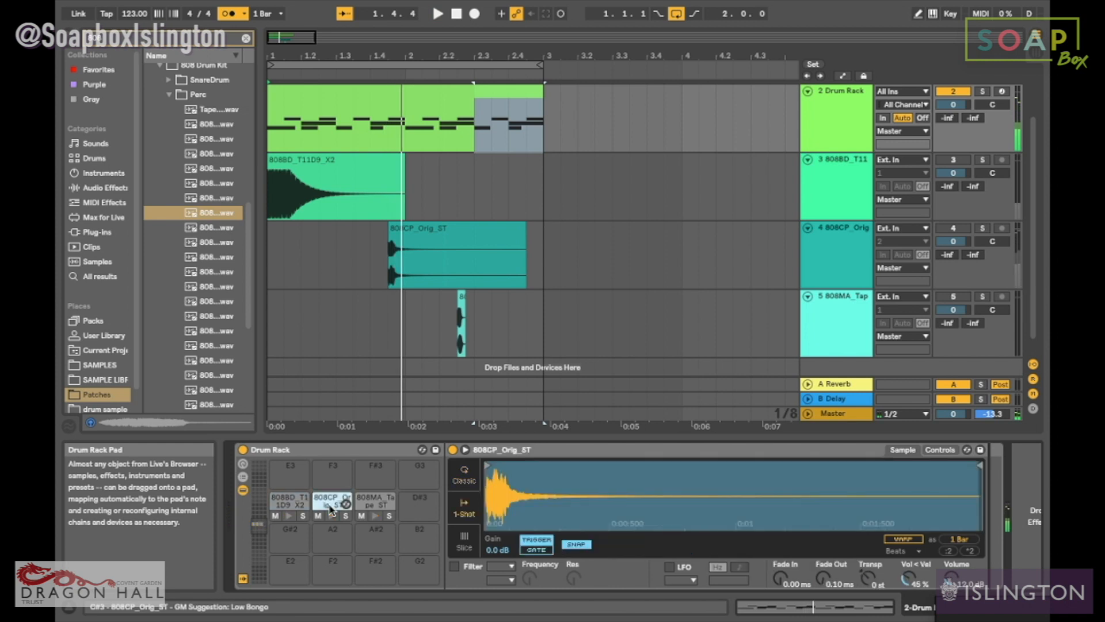
pyautogui.click(464, 475)
pyautogui.press('space')
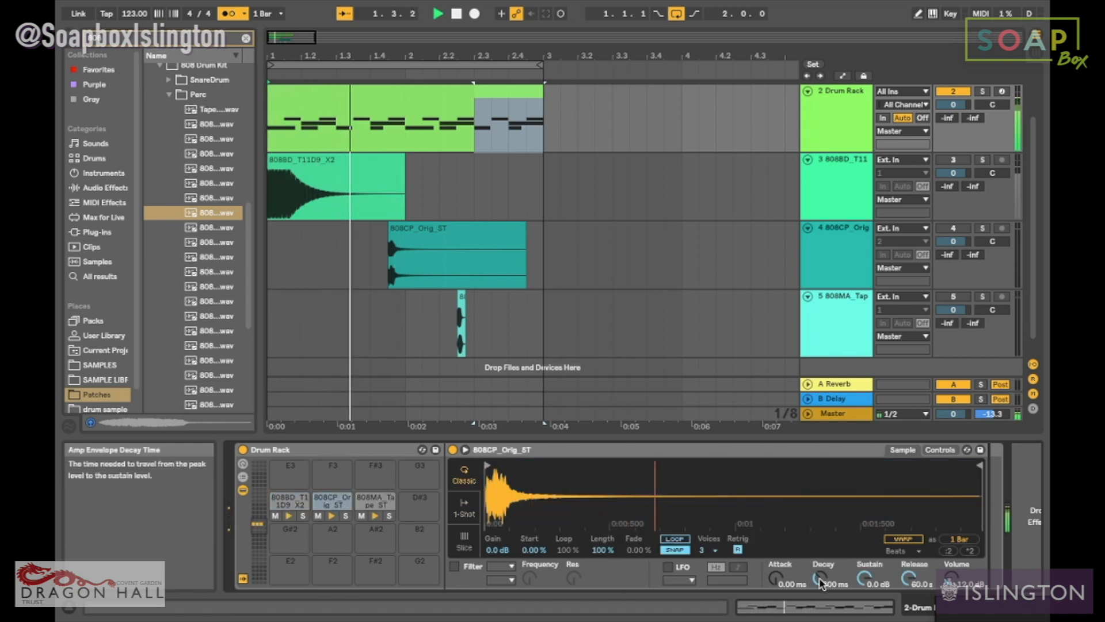
pyautogui.moveTo(865, 576); pyautogui.dragTo(866, 581)
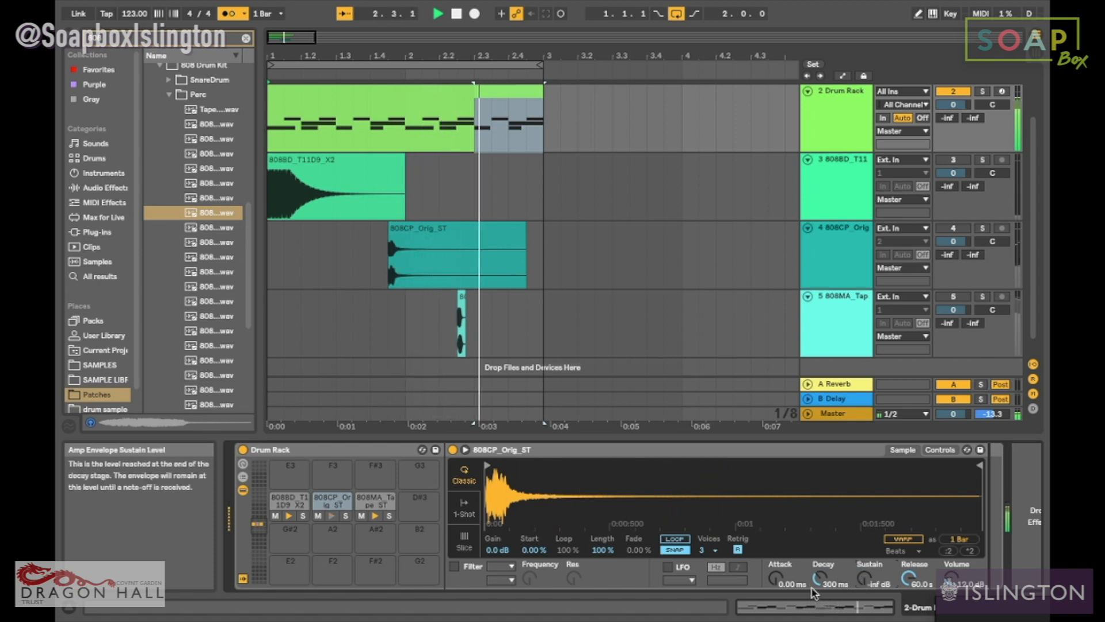
pyautogui.rightClick(818, 577)
pyautogui.click(814, 591)
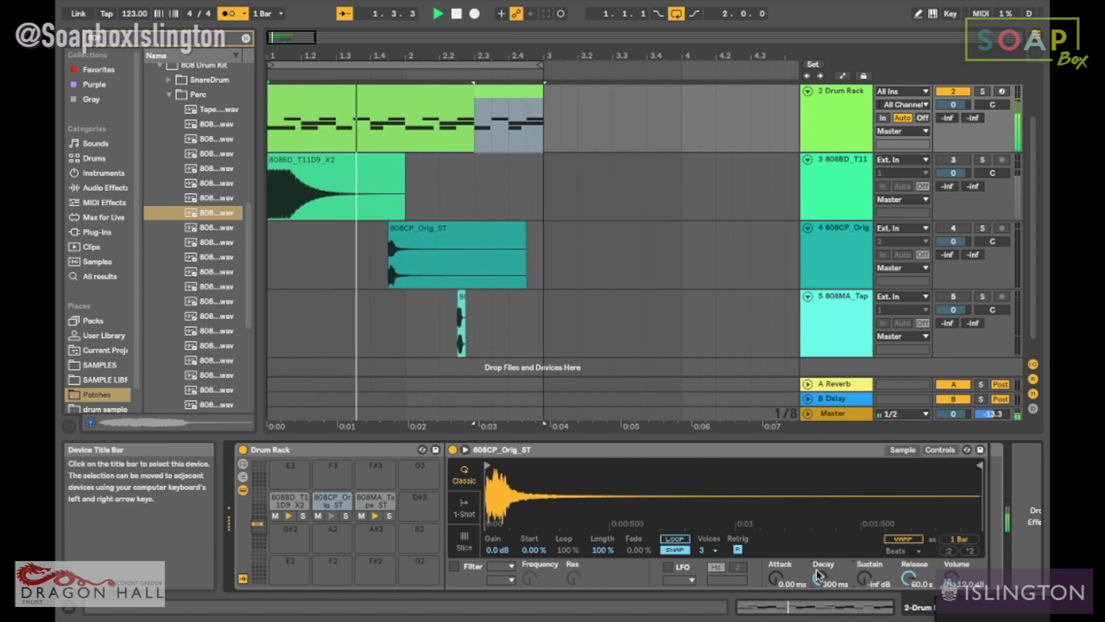
# Set the 808CP_Orig_ST envelope's release to 1.00 ms and its decay to 990 ms
pyautogui.moveTo(819, 577); pyautogui.dragTo(819, 566)
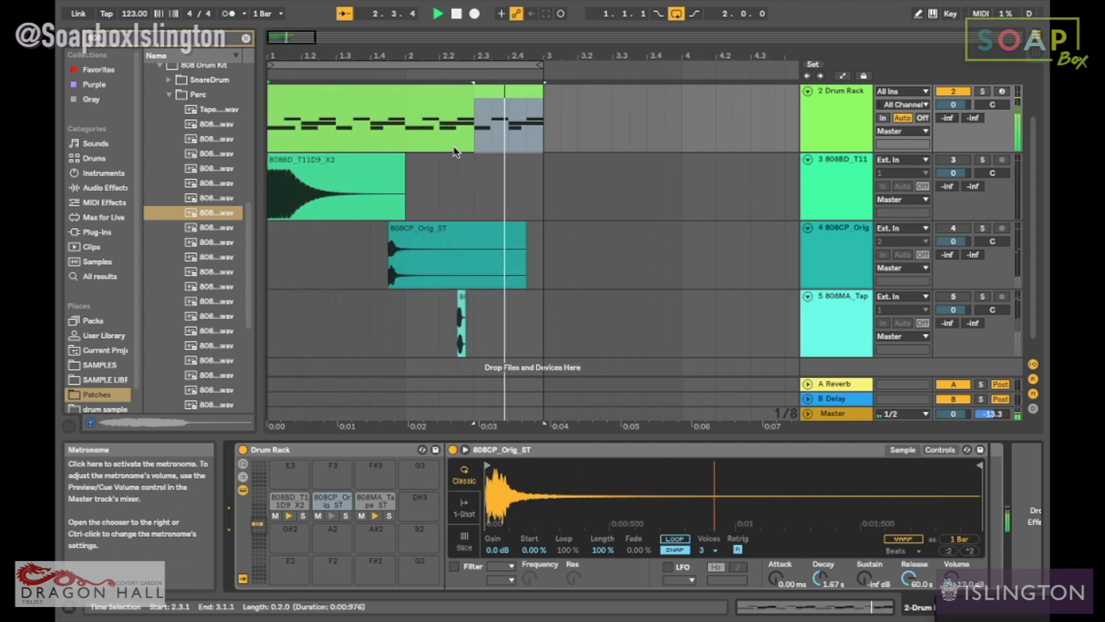
pyautogui.moveTo(909, 578); pyautogui.dragTo(908, 619)
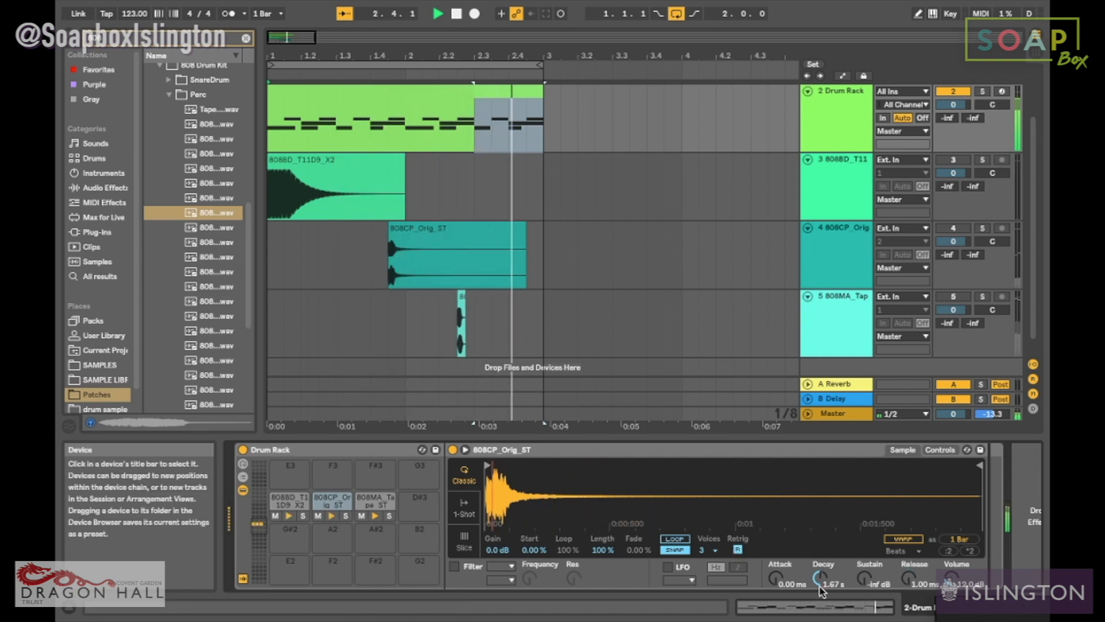
pyautogui.moveTo(818, 576); pyautogui.dragTo(819, 578)
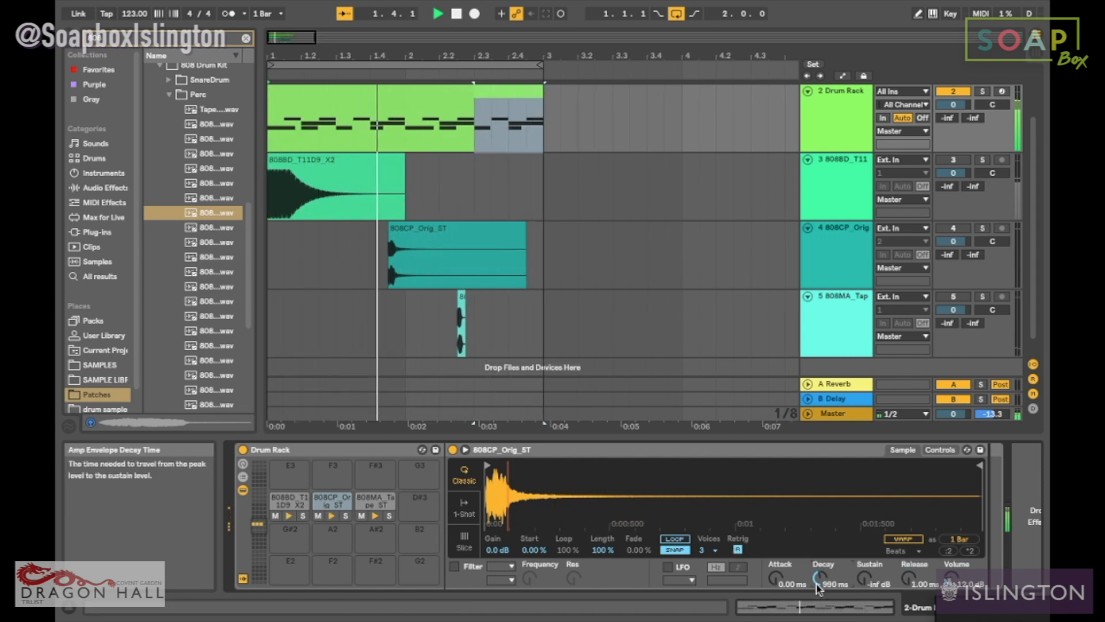
# Transpose the 808CP_Orig_ST sample up by 3 semitones and return to its waveform view
pyautogui.click(935, 450)
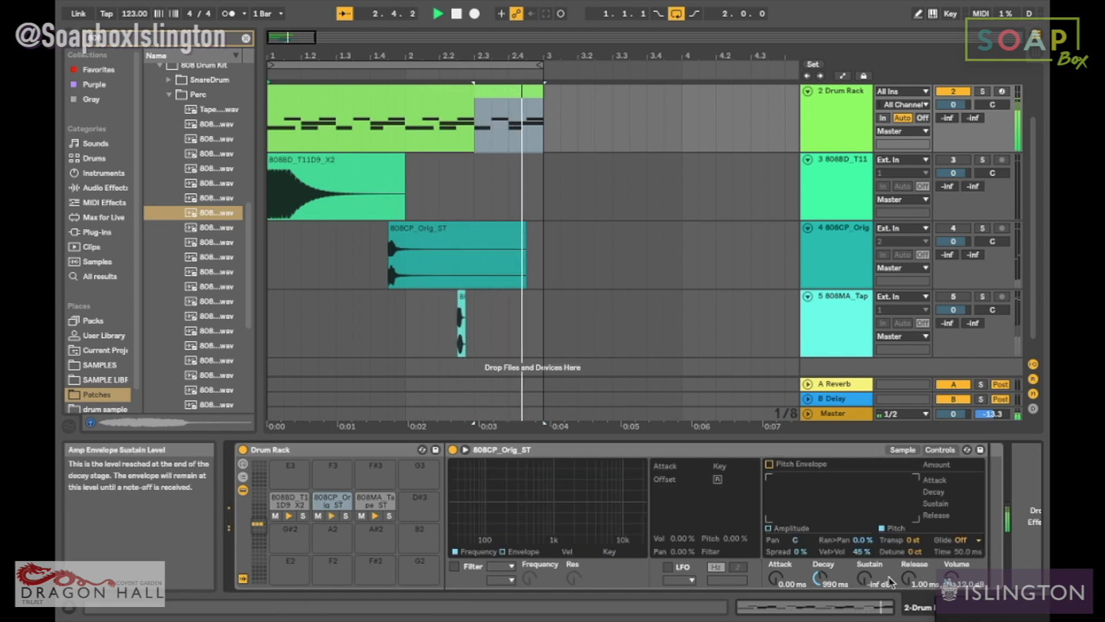
pyautogui.moveTo(914, 540); pyautogui.dragTo(914, 533)
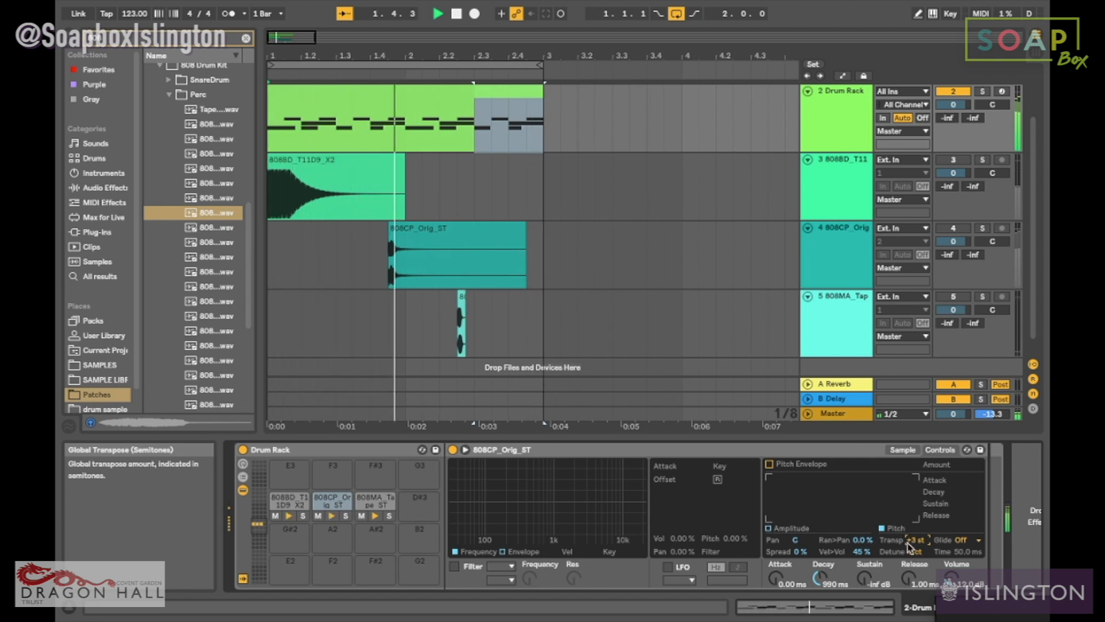
pyautogui.click(902, 450)
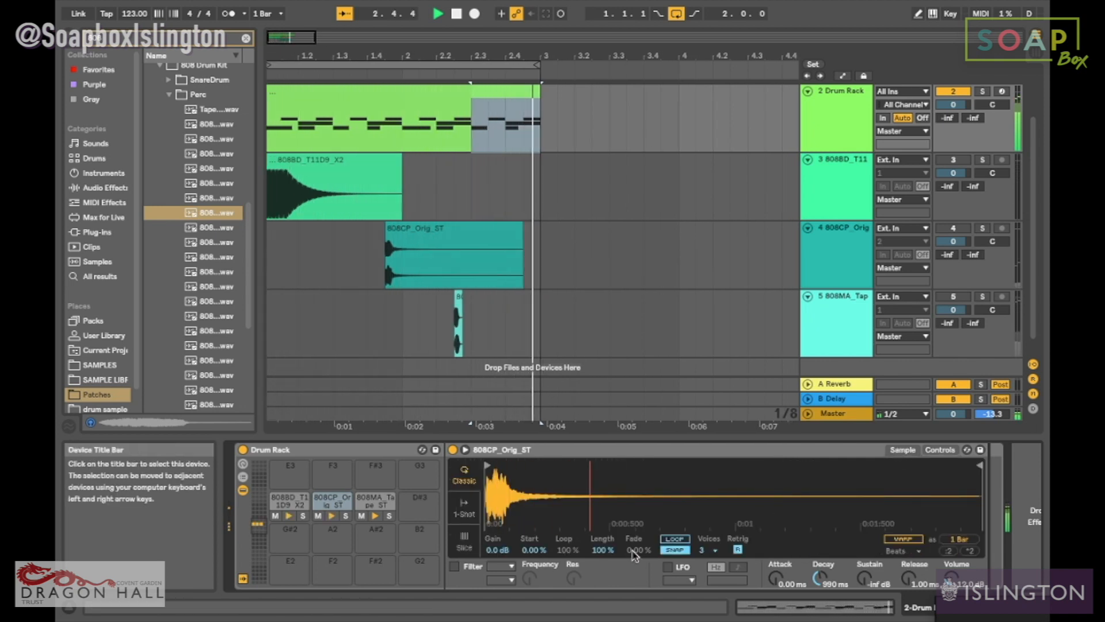
# Lower the 808MA_Tape_ST pad's volume, reduce its sample gain to -7.1 dB, and play the loop
pyautogui.click(375, 500)
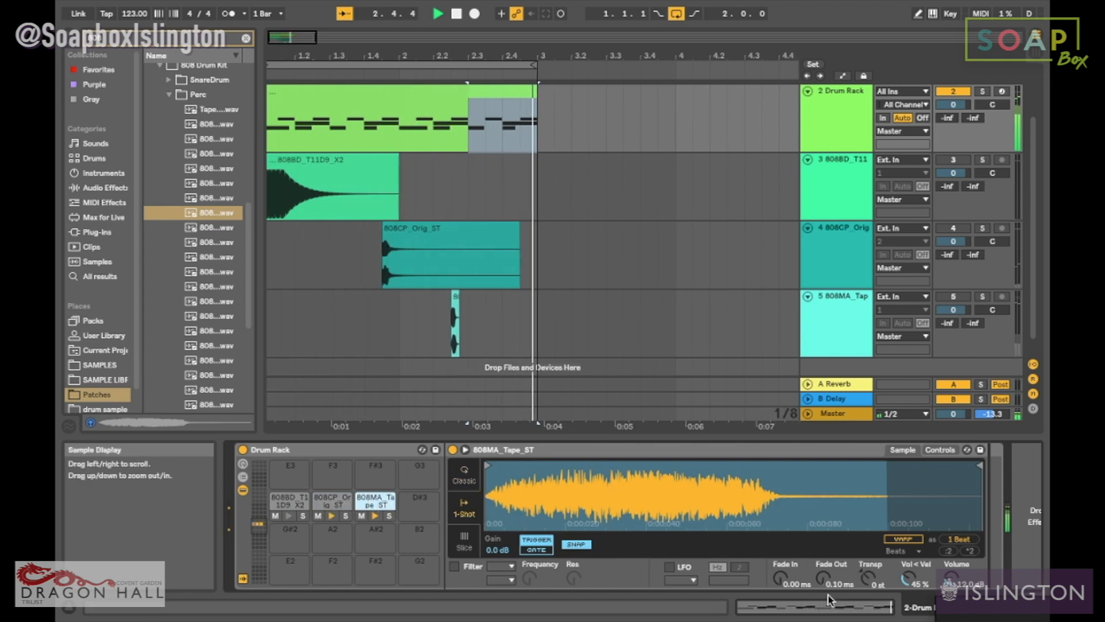
pyautogui.moveTo(952, 575); pyautogui.dragTo(952, 585)
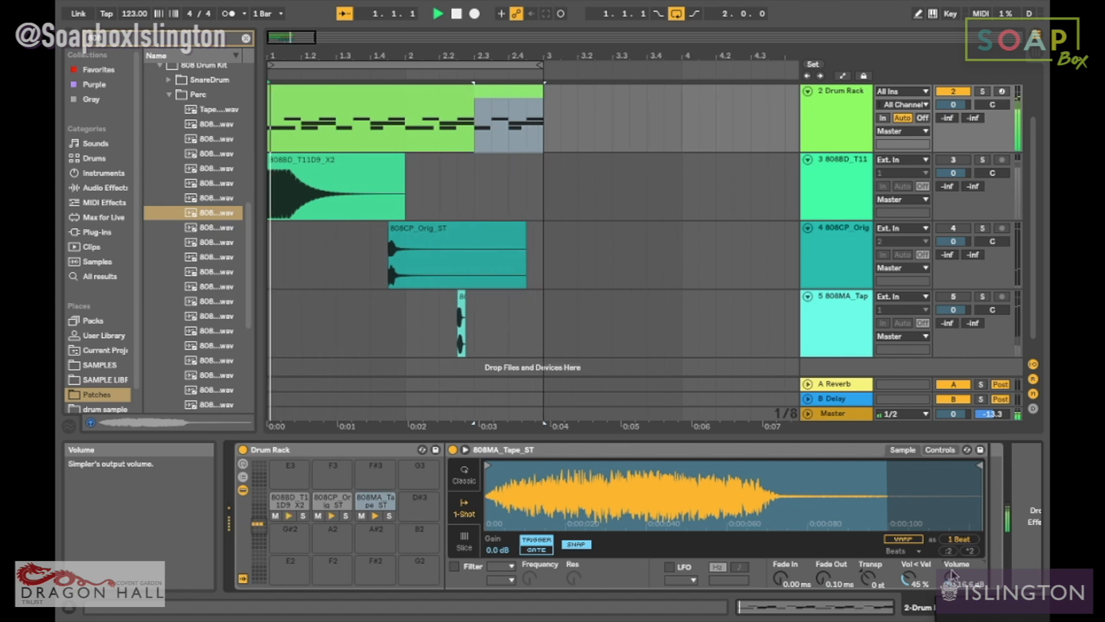
pyautogui.moveTo(496, 550)
pyautogui.mouseDown()
pyautogui.moveTo(496, 565)
pyautogui.moveTo(497, 554)
pyautogui.mouseUp()
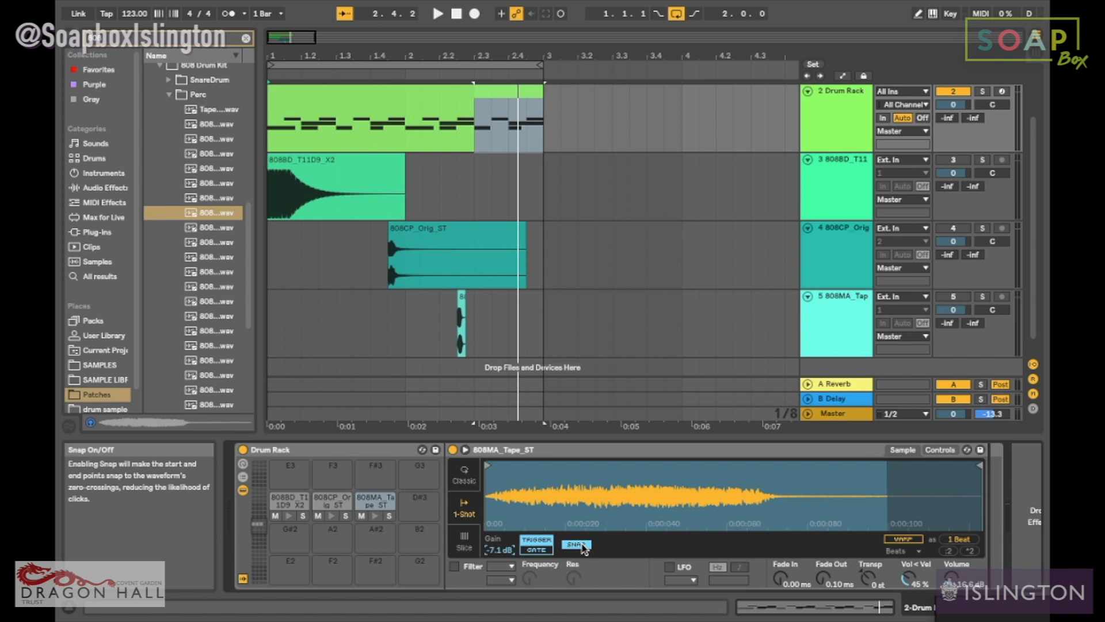
pyautogui.press('space')
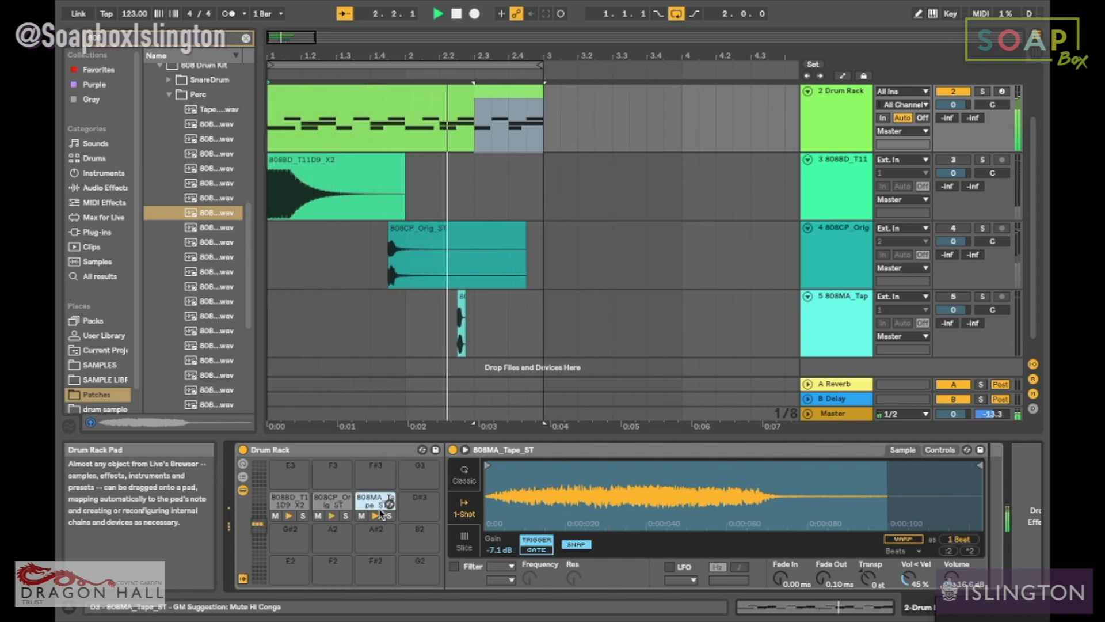
# Enable the filter on the 808BD_T11D9_X2 pad and lower its low-pass cutoff to 1.52 kHz
pyautogui.click(331, 505)
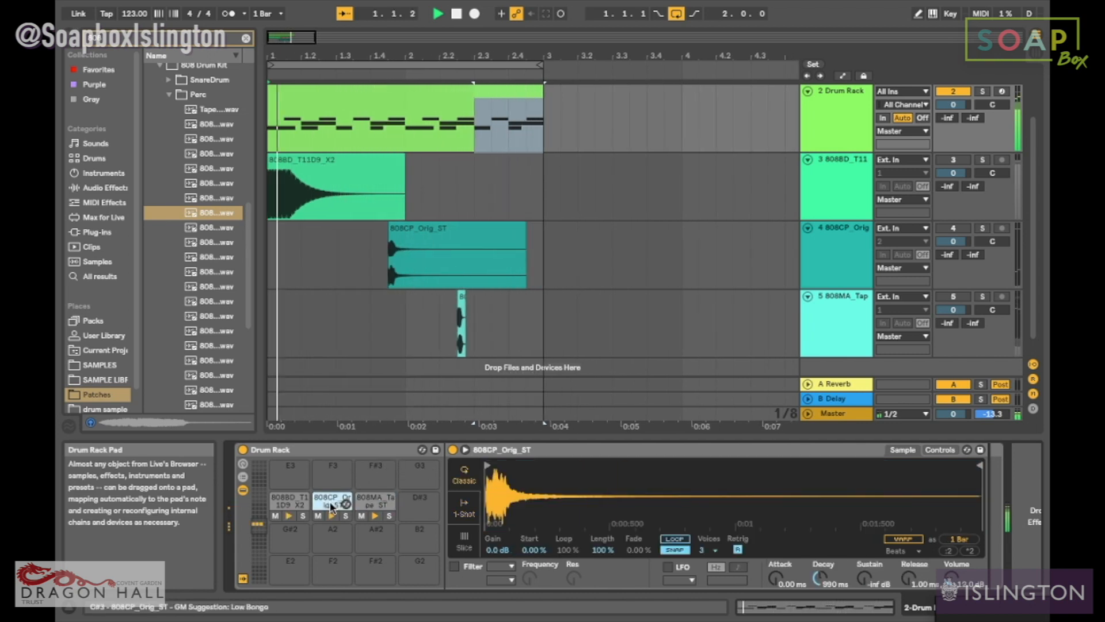
pyautogui.click(299, 504)
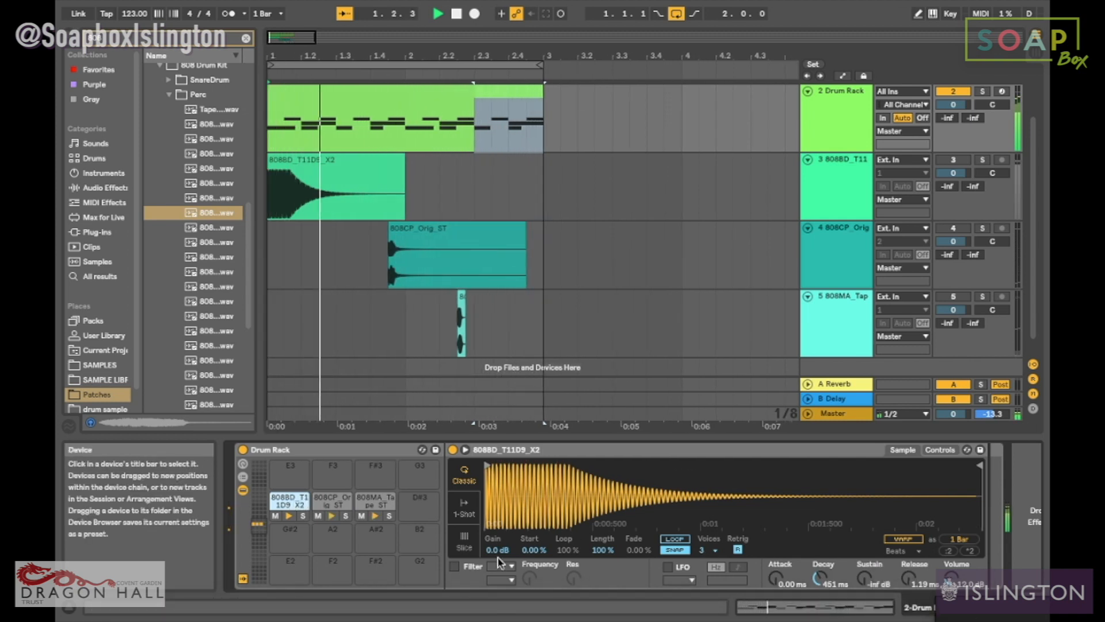
pyautogui.click(454, 566)
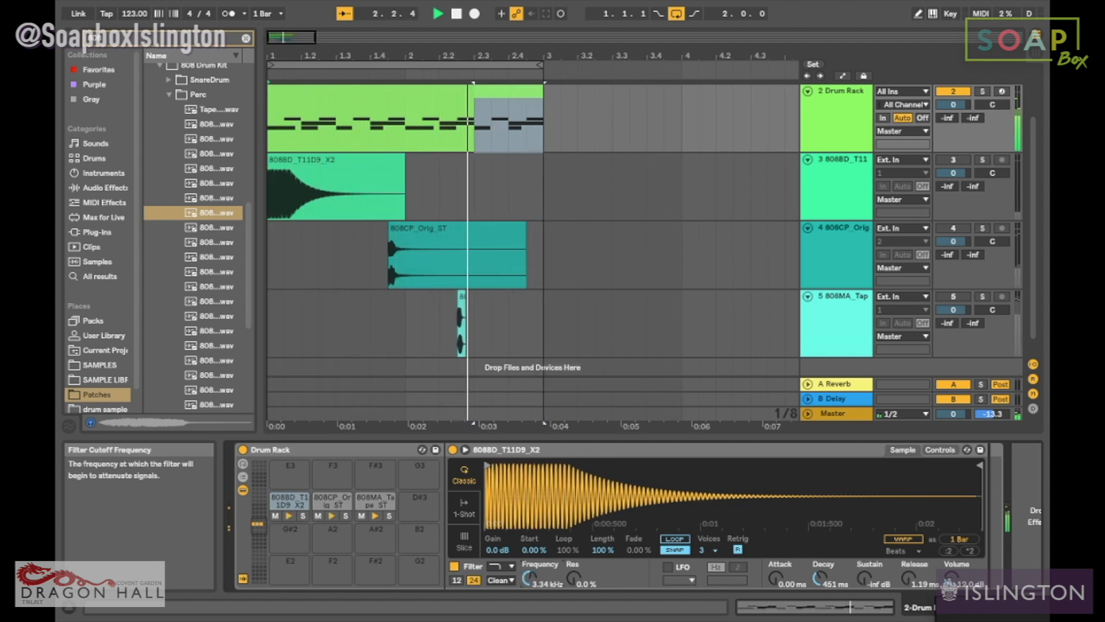
pyautogui.moveTo(527, 577); pyautogui.dragTo(527, 616)
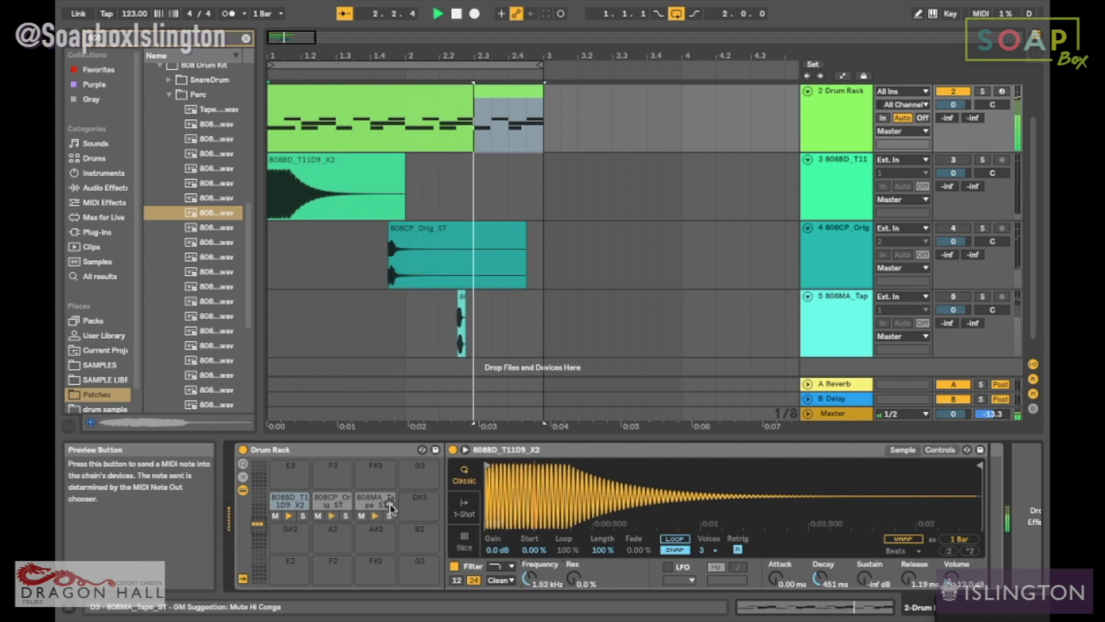
# Enable a high-pass filter on the 808CP_Orig_ST pad and set its cutoff to 271 Hz
pyautogui.click(940, 450)
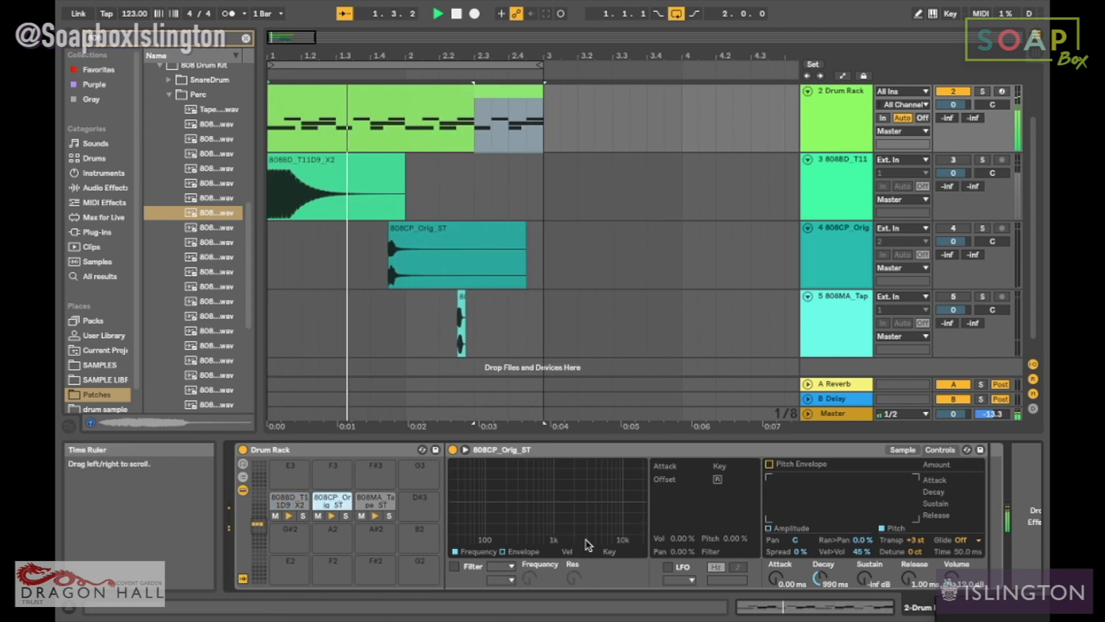
pyautogui.click(454, 566)
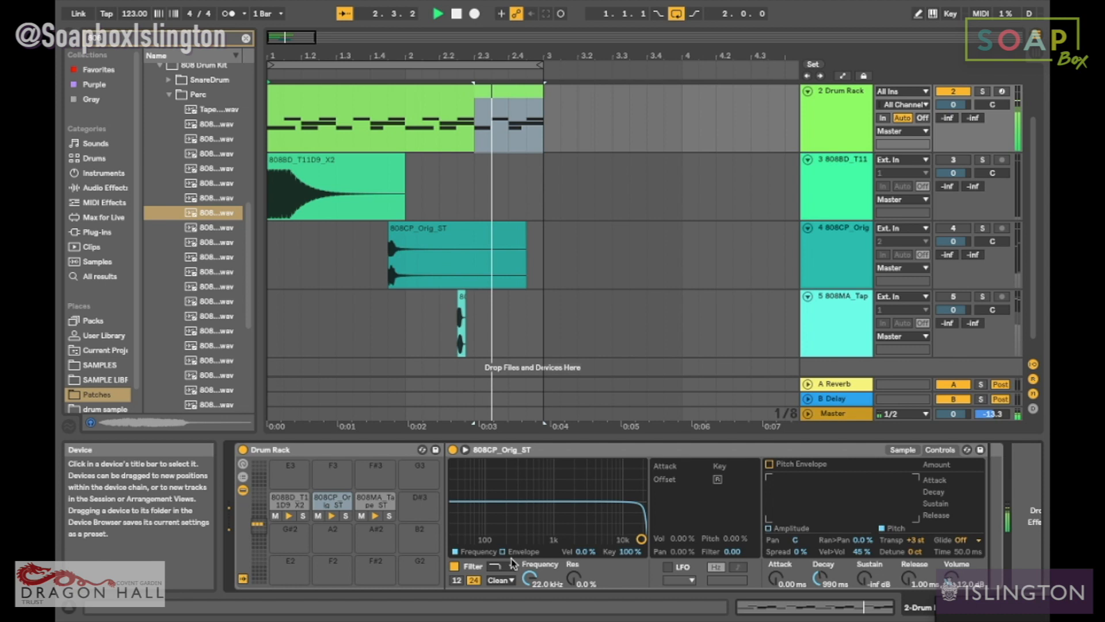
pyautogui.click(510, 567)
pyautogui.click(501, 521)
pyautogui.moveTo(641, 539); pyautogui.dragTo(514, 539)
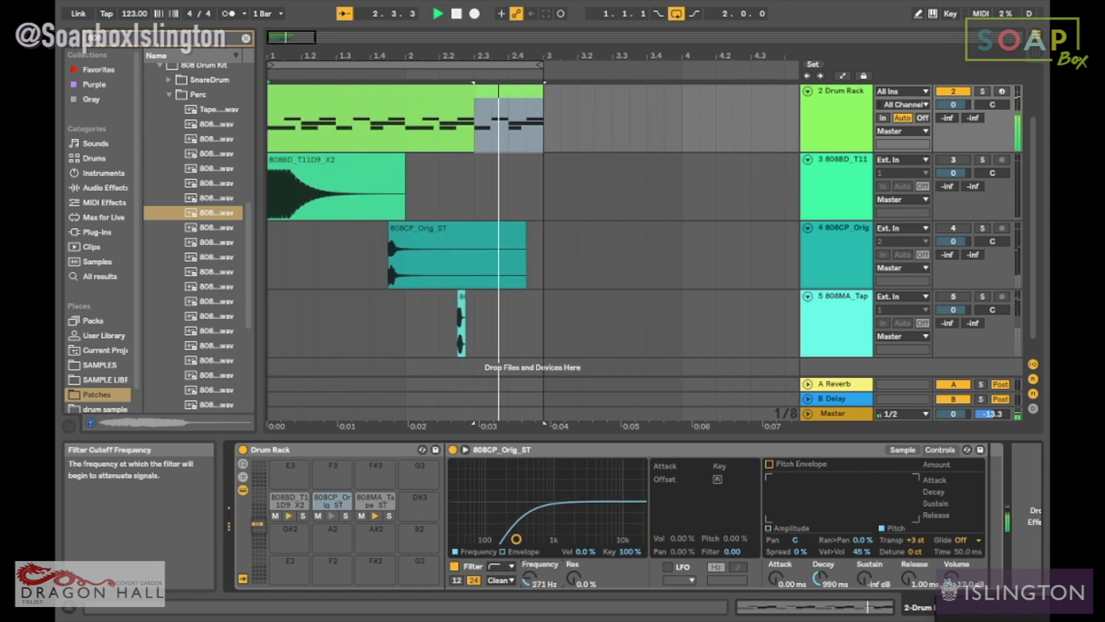
# Enable a band-pass filter on the 808MA_Tape_ST pad, with a 12 dB slope and a frequency of 2.80 kHz
pyautogui.click(372, 507)
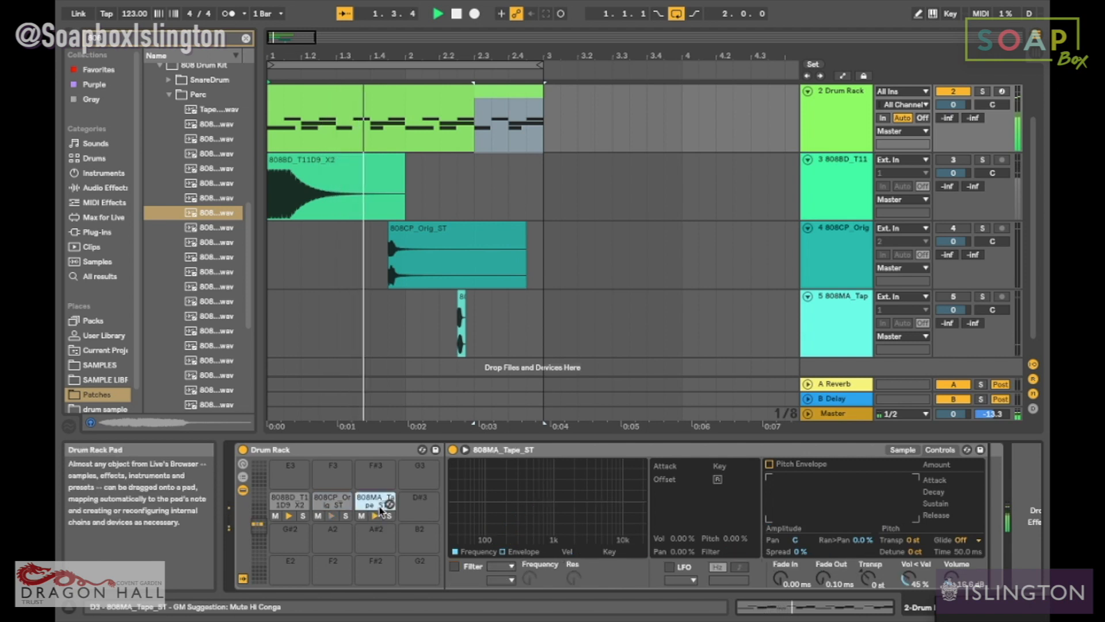
pyautogui.click(456, 565)
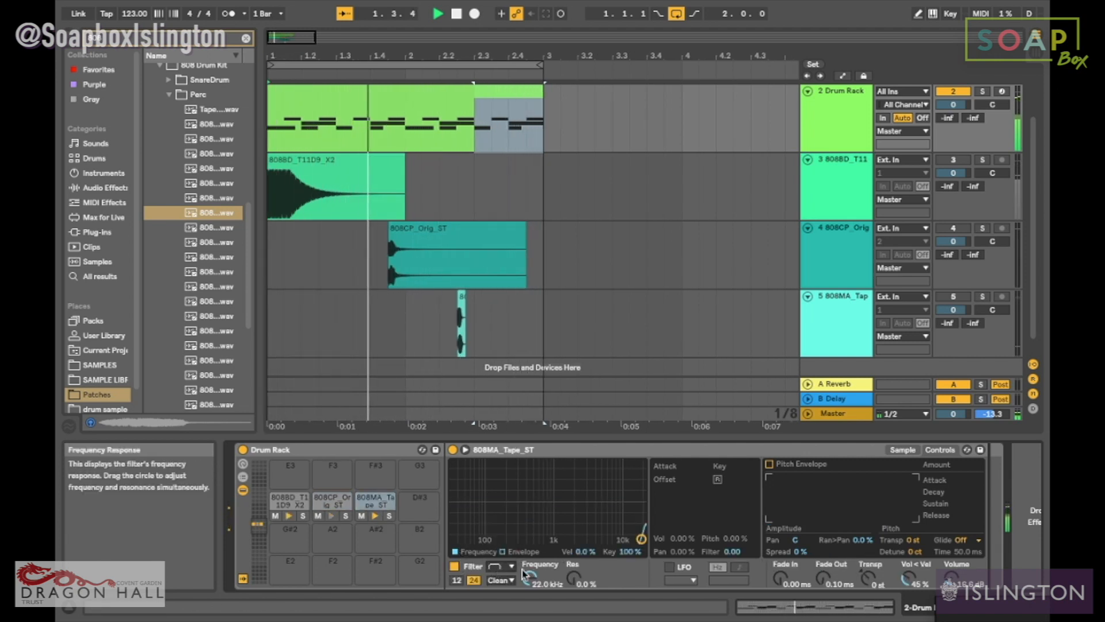
pyautogui.moveTo(525, 575); pyautogui.dragTo(525, 601)
pyautogui.click(457, 580)
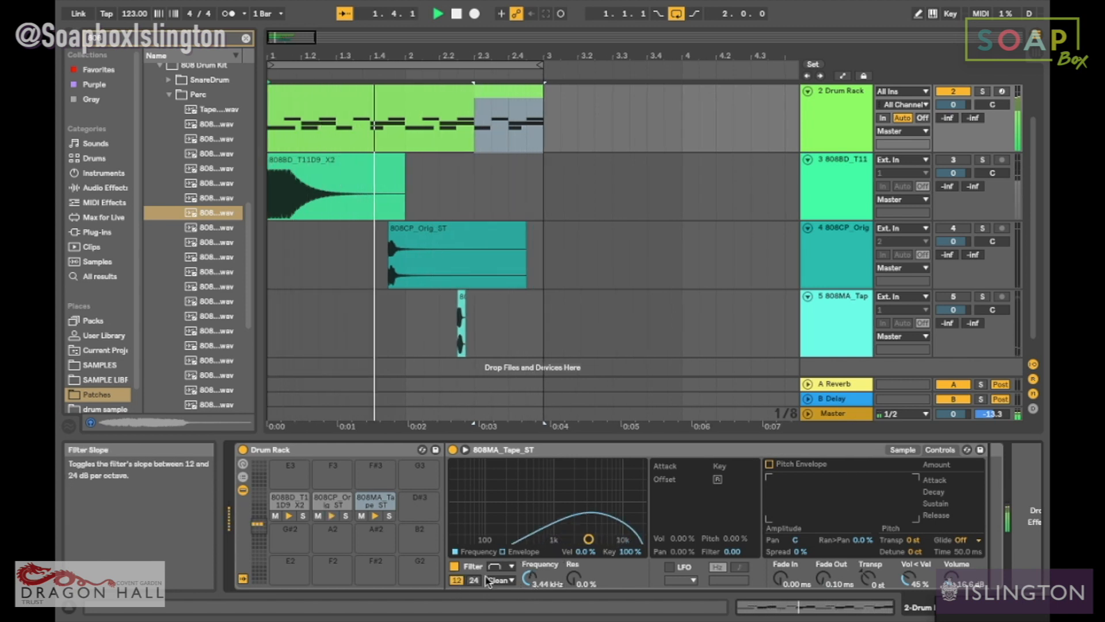
pyautogui.moveTo(528, 578); pyautogui.dragTo(527, 579)
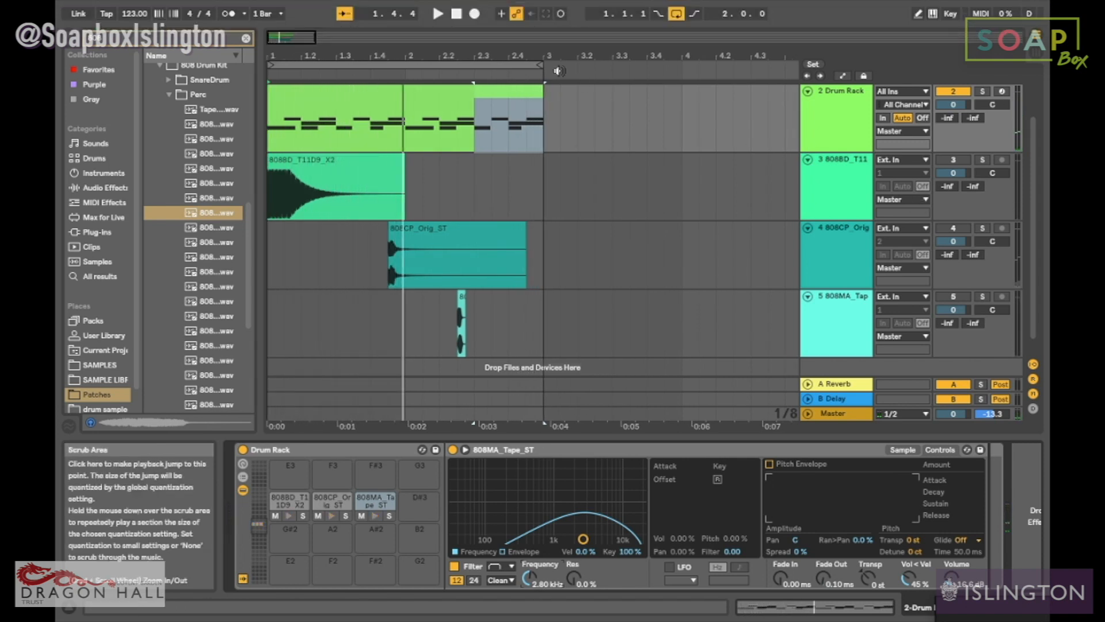
# Collapse the 808 Drum Kit folder and search the drum samples folder for a kick
pyautogui.click(491, 89)
pyautogui.doubleClick(862, 117)
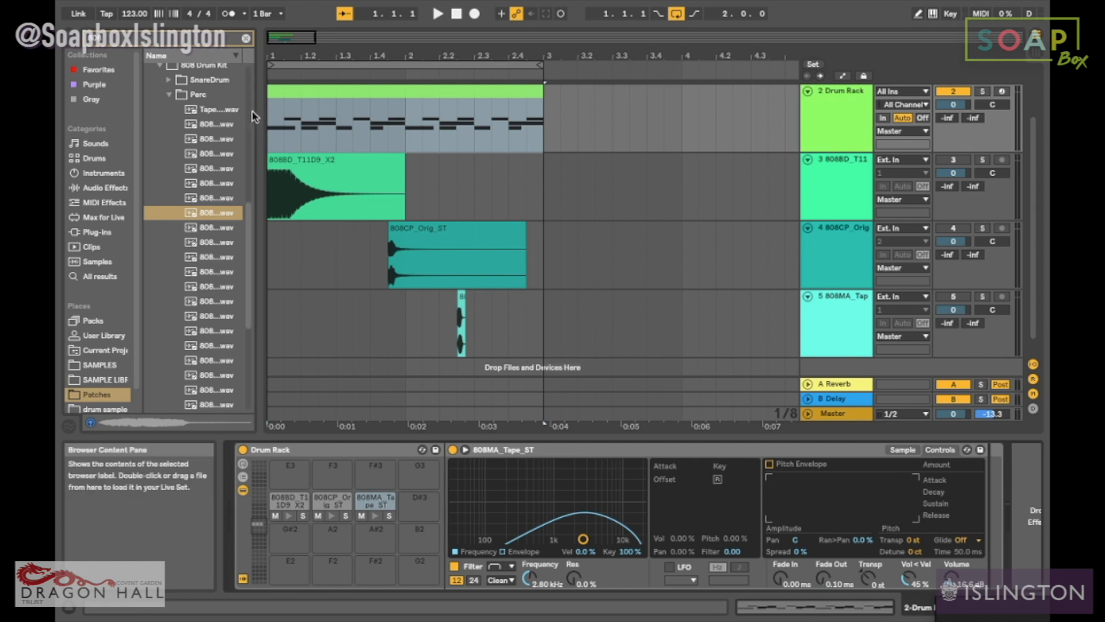
pyautogui.scroll(3, 183, 119)
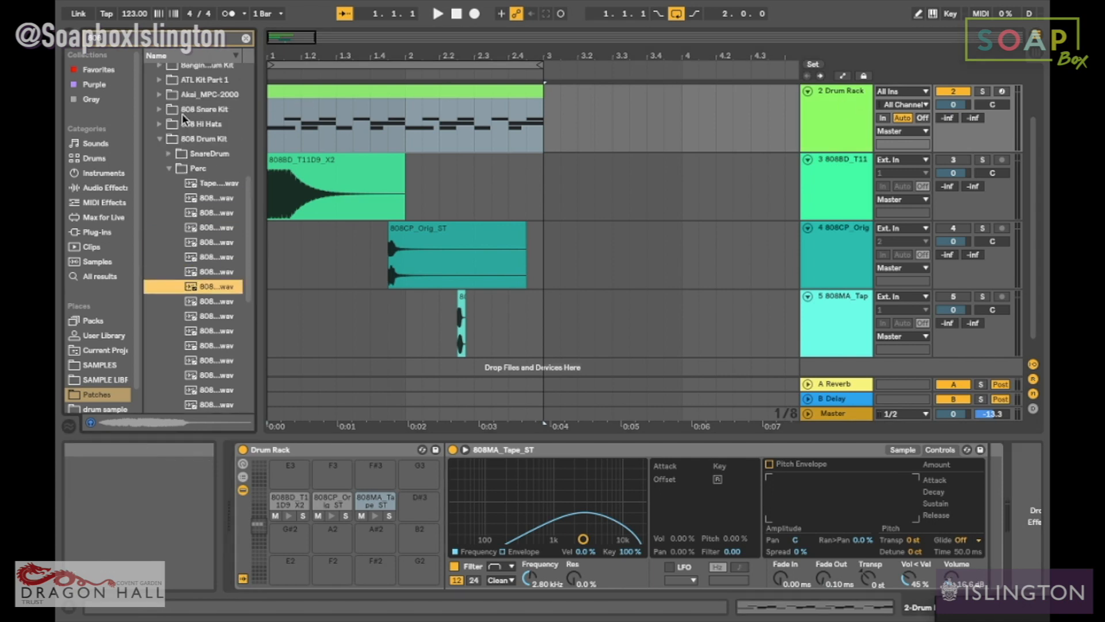
pyautogui.click(160, 143)
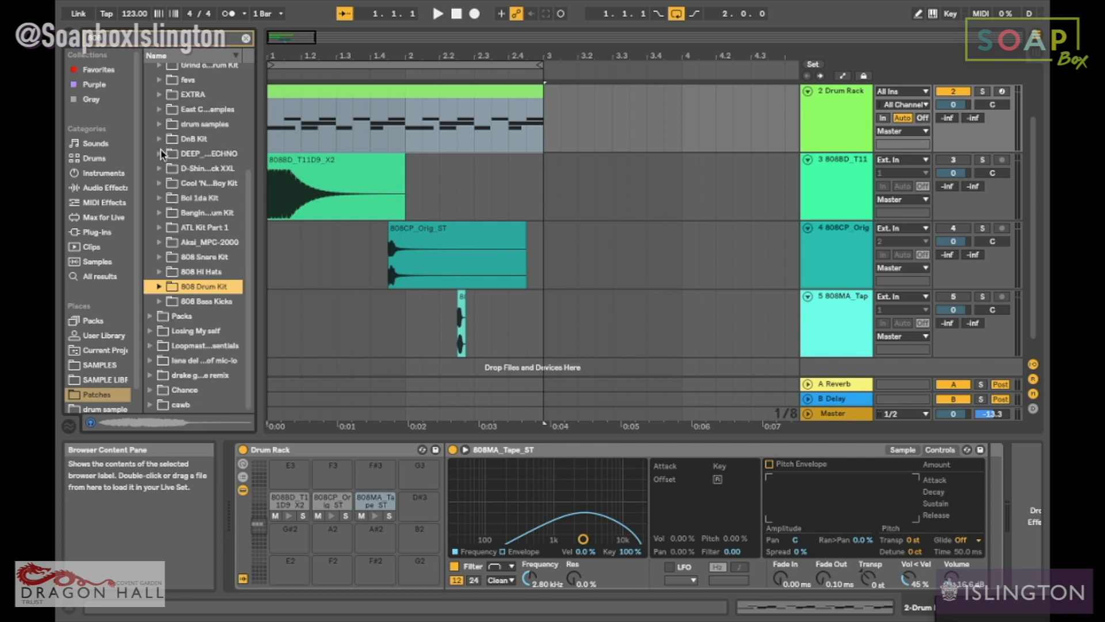
pyautogui.scroll(5, 172, 276)
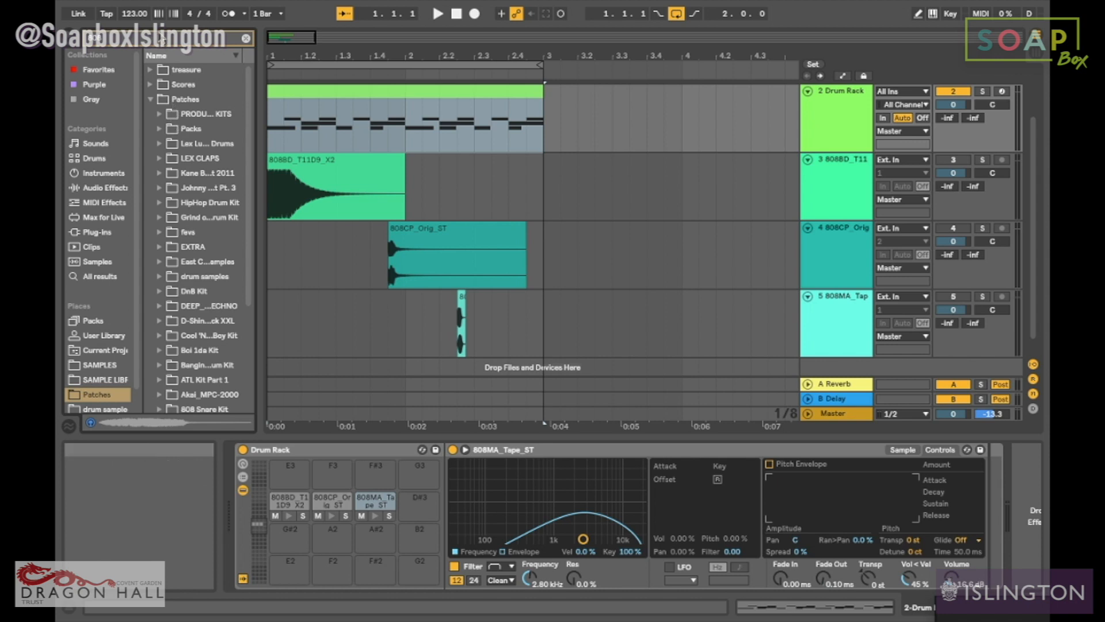
pyautogui.write('kick')
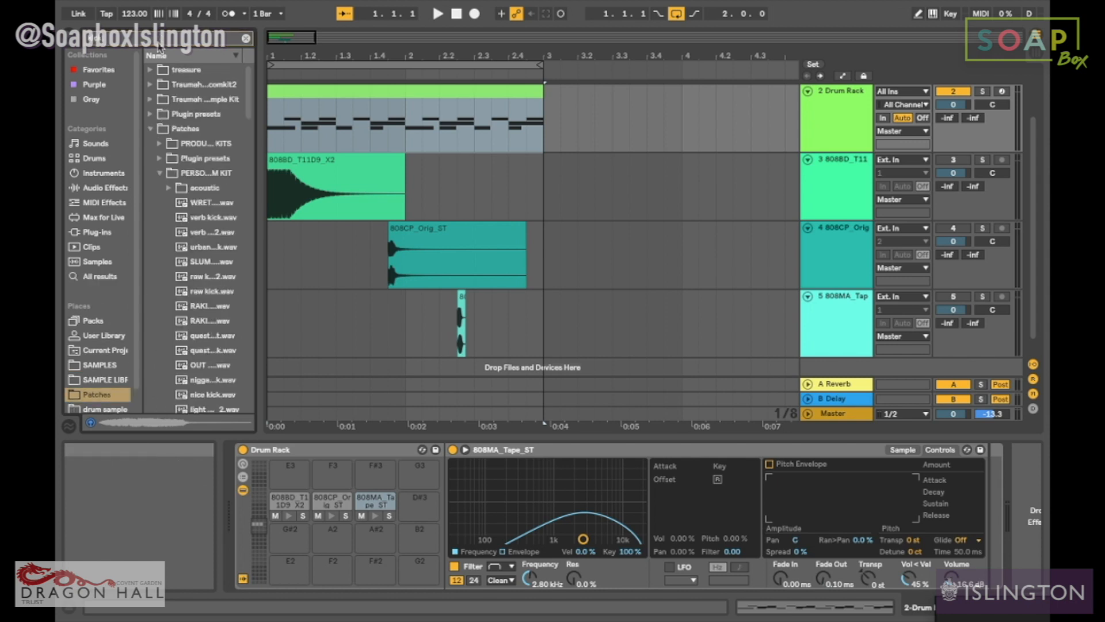
pyautogui.scroll(-1, 98, 397)
pyautogui.click(98, 390)
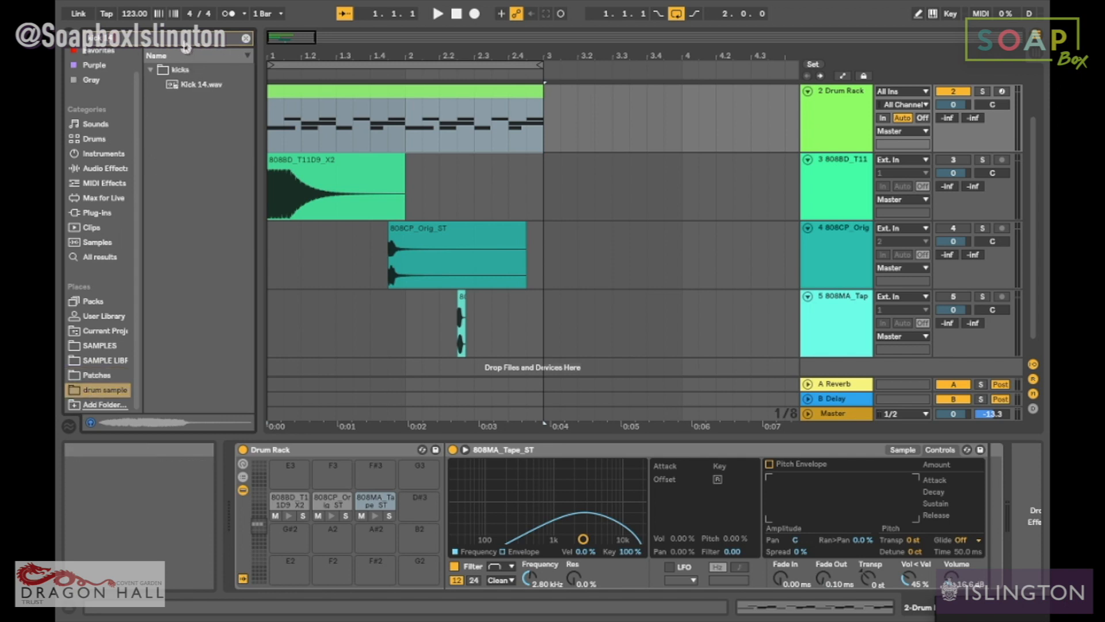
# Replace the 808BD_T11D9_X2 pad's sample with Kick 14.wav and play the loop to hear it
pyautogui.click(194, 85)
pyautogui.moveTo(195, 85); pyautogui.dragTo(283, 502)
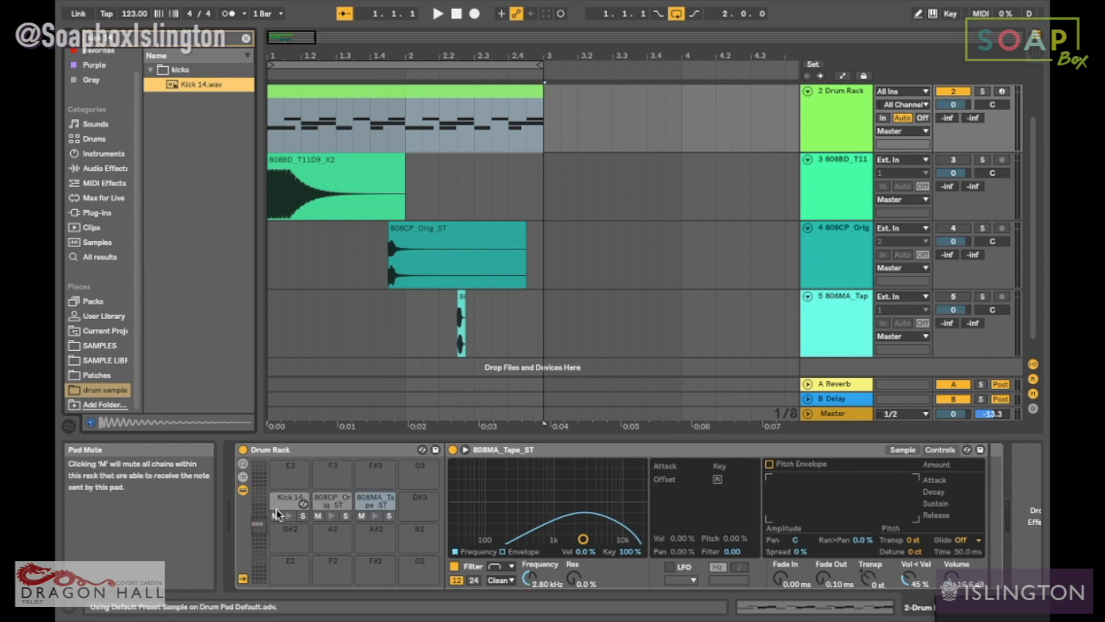
pyautogui.press('space')
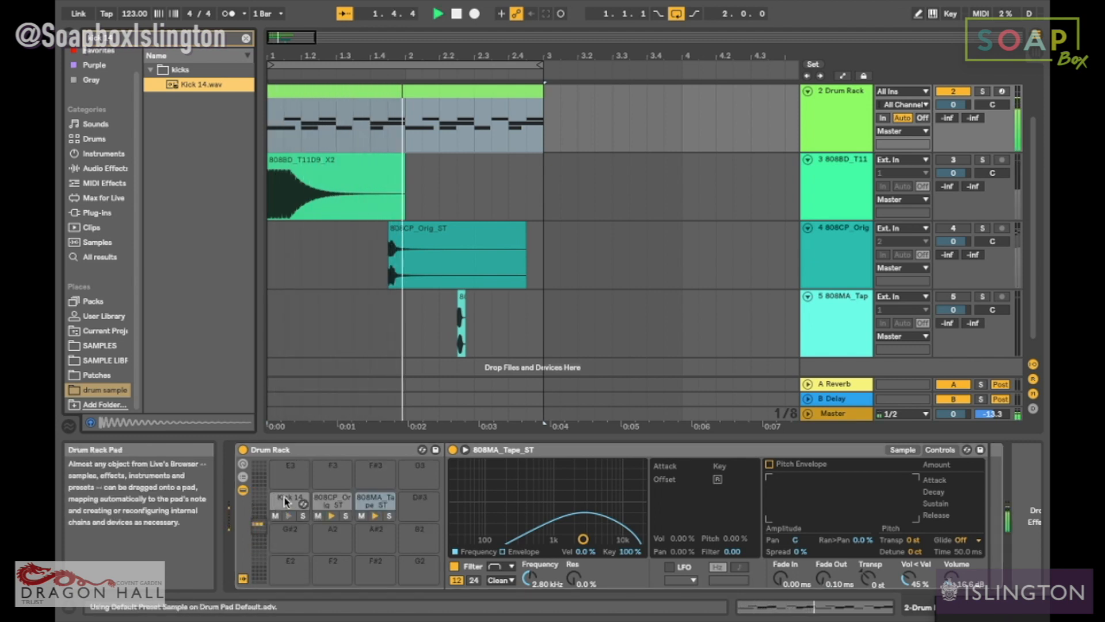
pyautogui.press('space')
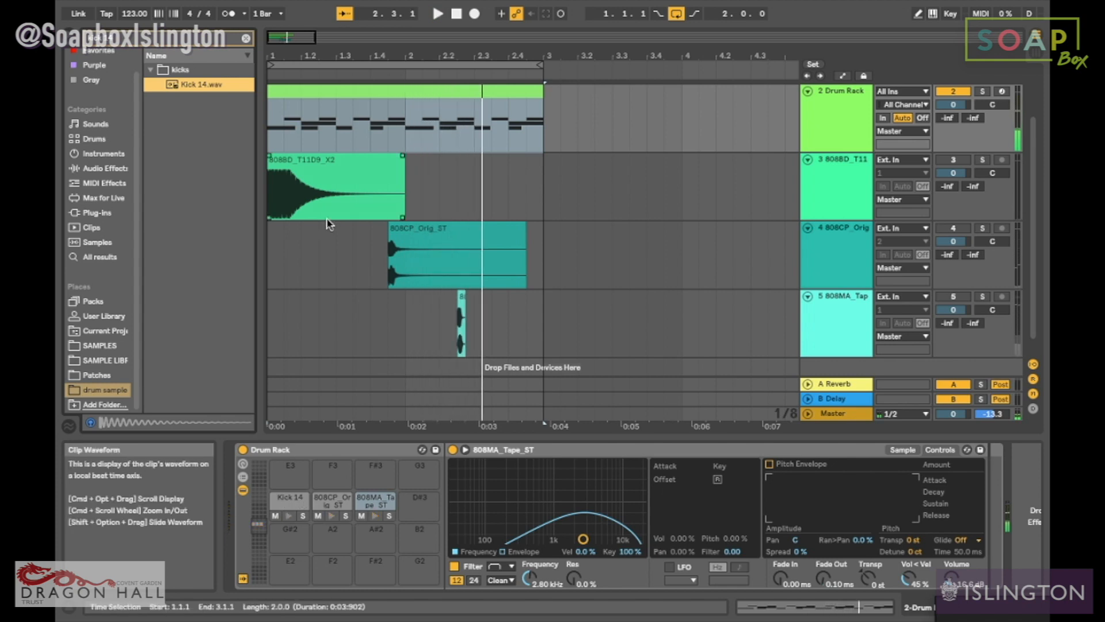
# Mute the Drum Rack track, activate the 808BD_T11 audio track, and play its clip
pyautogui.click(369, 166)
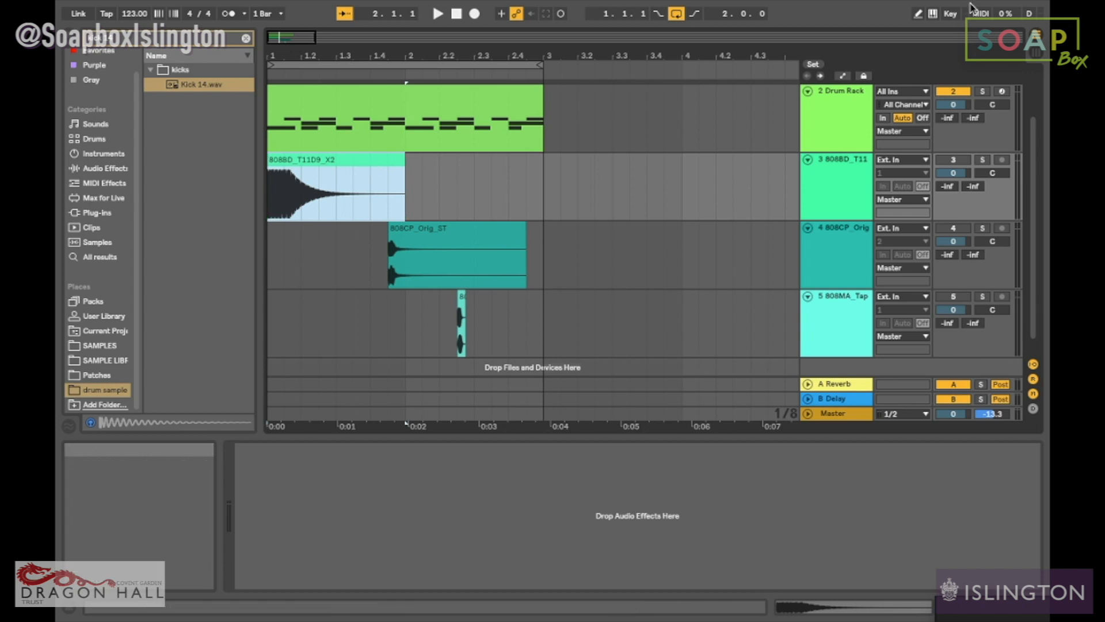
pyautogui.click(953, 93)
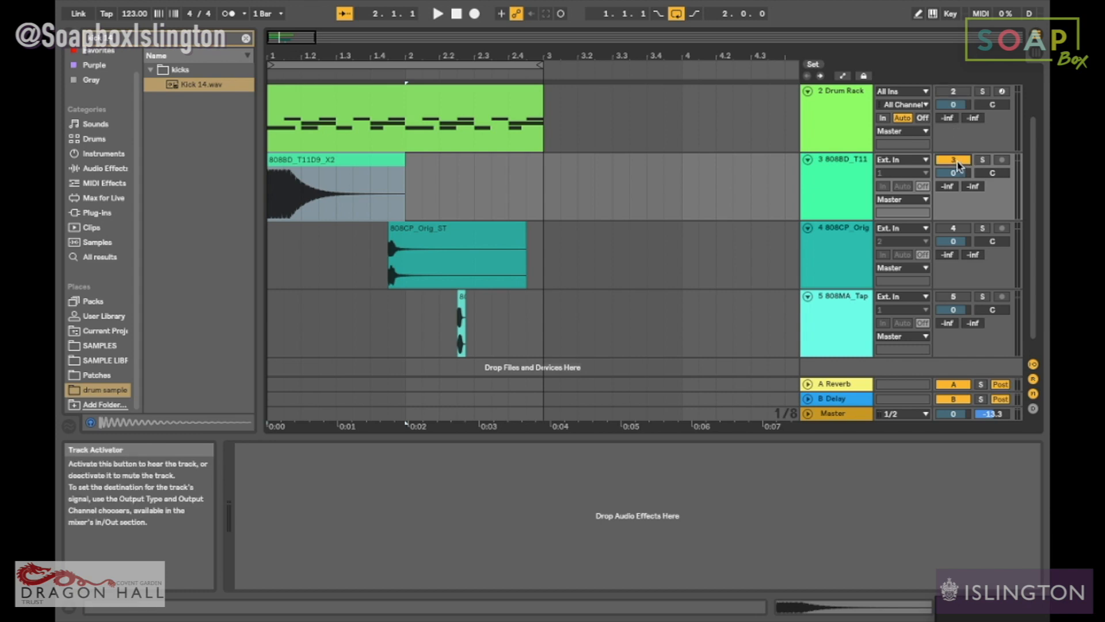
pyautogui.press('space')
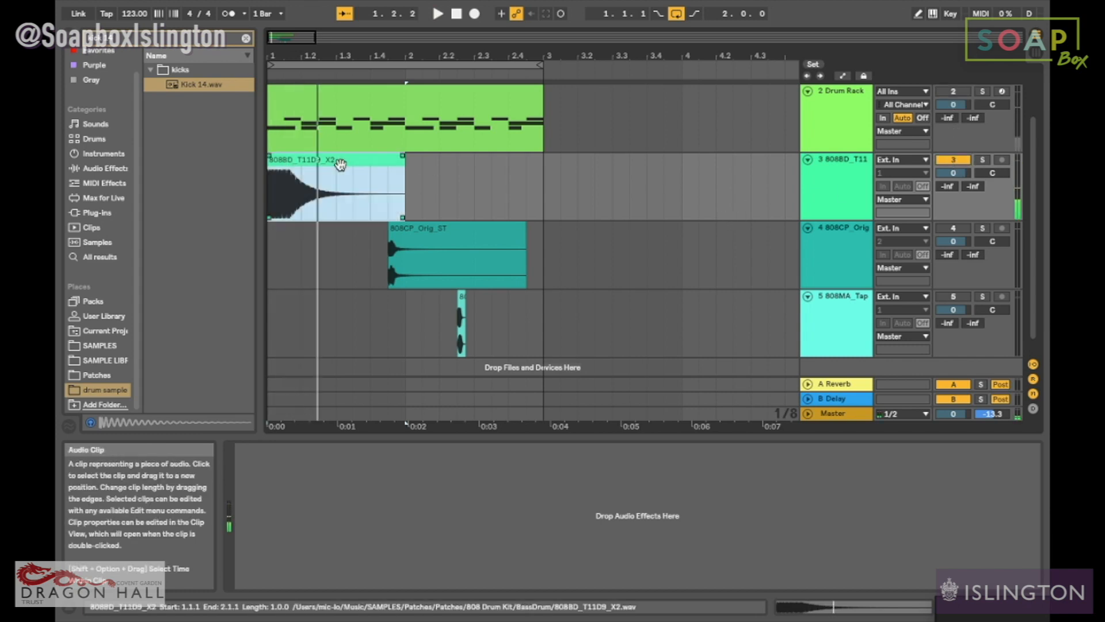
# Select the 808CP_Orig_ST and 808MA_Tape_ST audio clips together and lower their clip gain to about -12 dB
pyautogui.keyDown('shift'); pyautogui.click(461, 321); pyautogui.keyUp('shift')
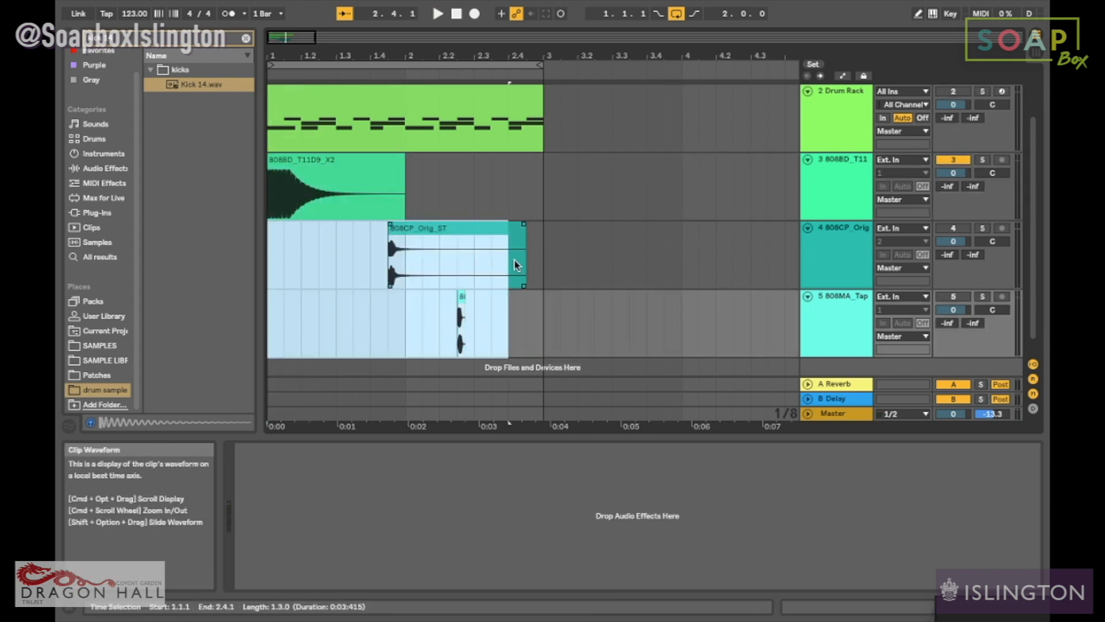
pyautogui.doubleClick(494, 267)
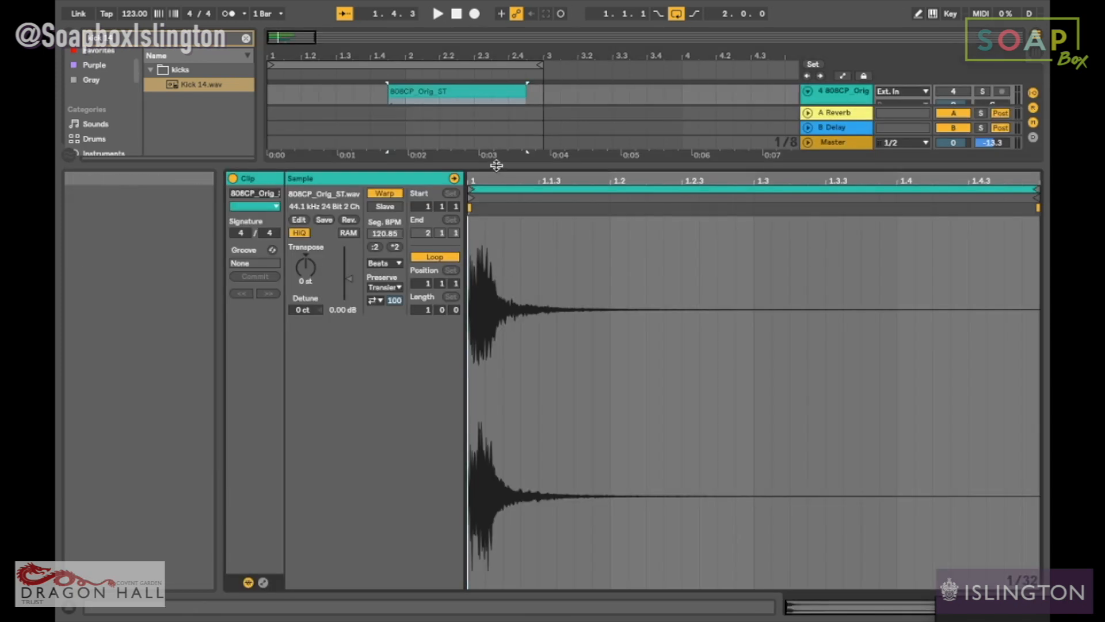
pyautogui.moveTo(497, 167); pyautogui.dragTo(501, 321)
pyautogui.moveTo(543, 209); pyautogui.dragTo(266, 152)
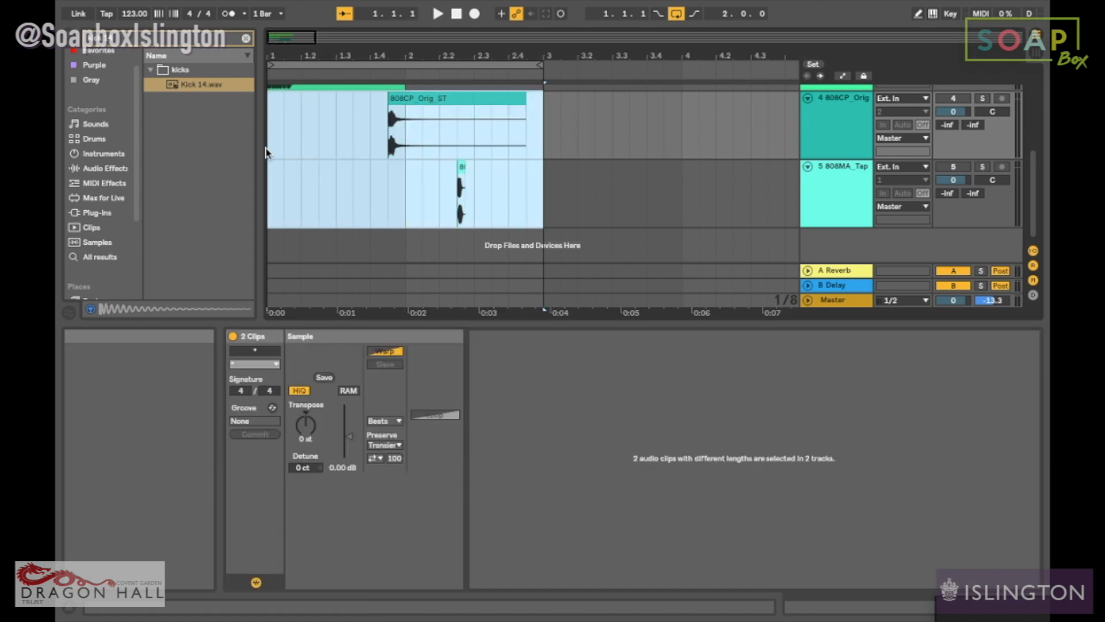
pyautogui.scroll(3, 270, 161)
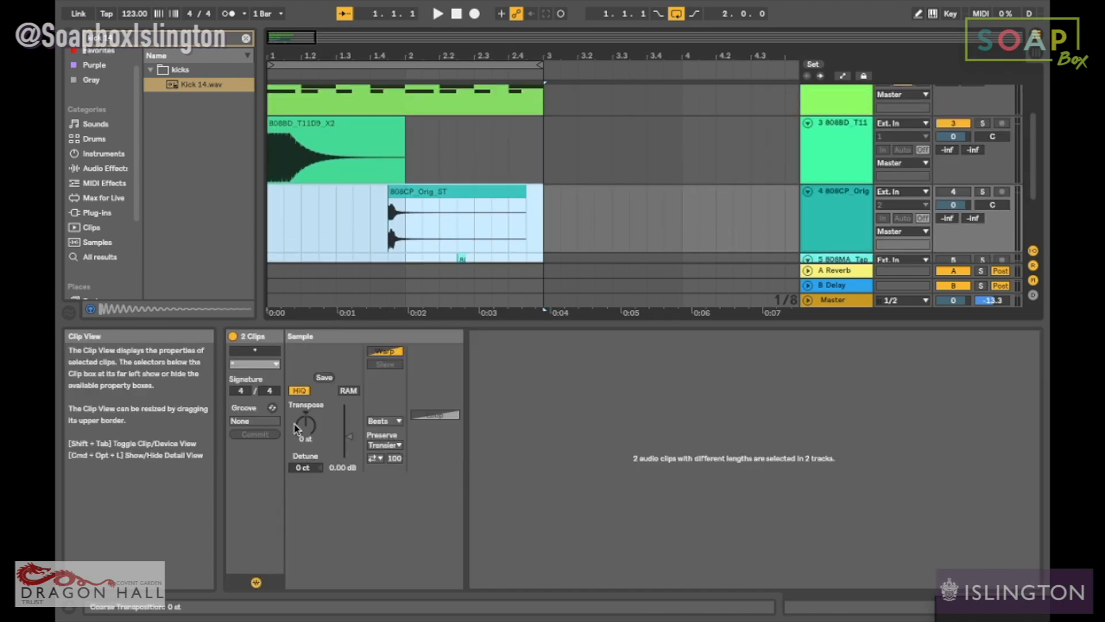
pyautogui.click(349, 436)
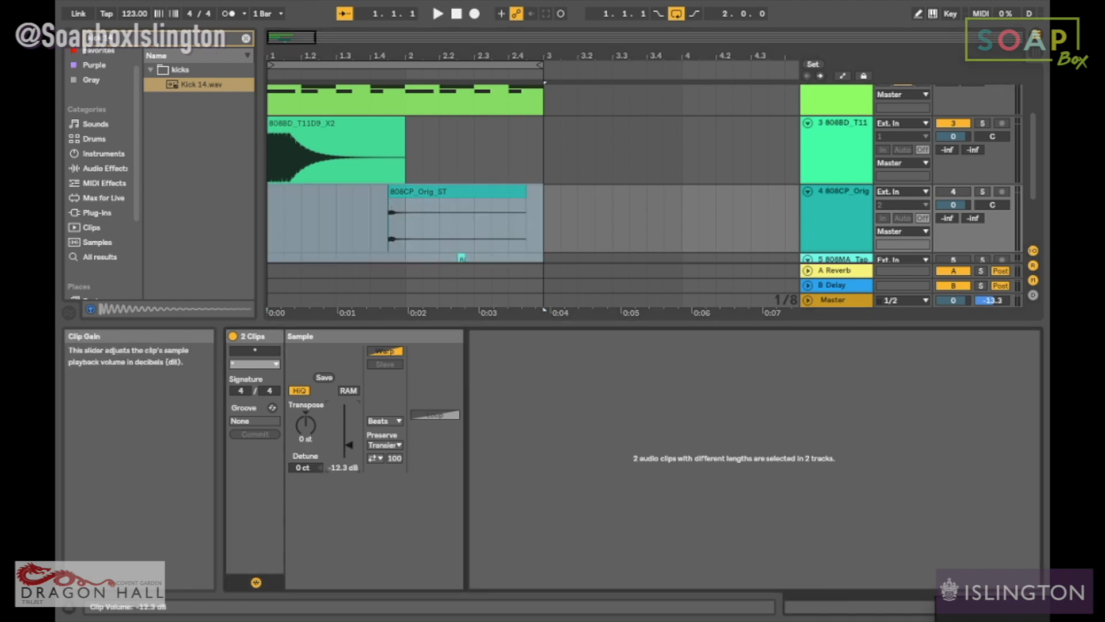
pyautogui.moveTo(349, 442); pyautogui.dragTo(349, 443)
# Lower the 808BD_T11D9_X2 clip's gain to -8.66 dB, mute the Audio track, and close the clip view
pyautogui.click(331, 146)
pyautogui.moveTo(348, 436); pyautogui.dragTo(348, 443)
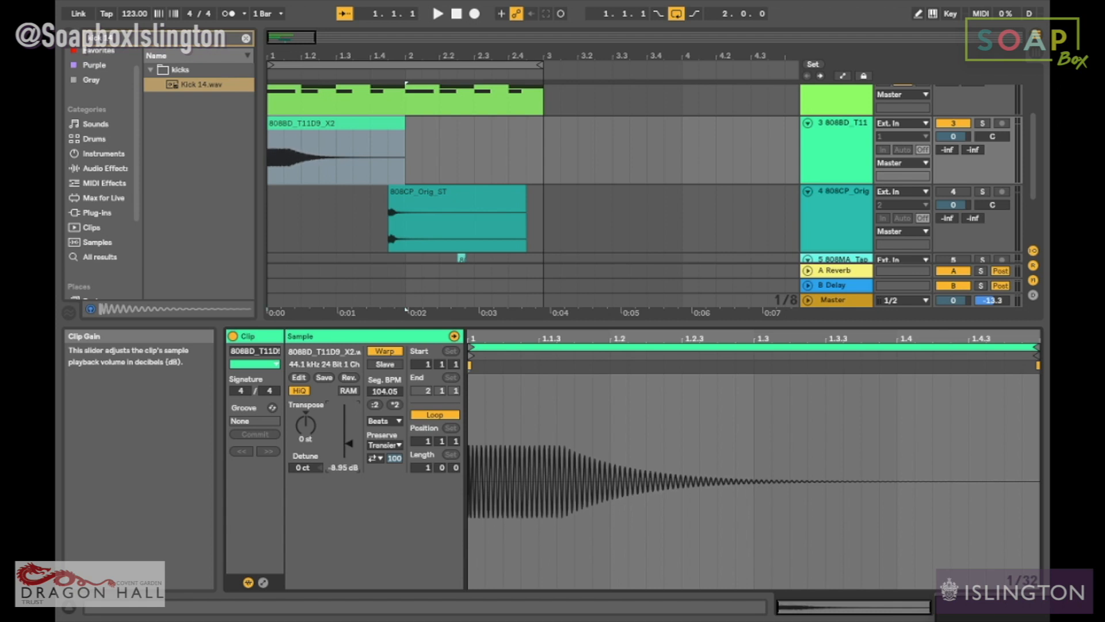
pyautogui.scroll(3, 613, 123)
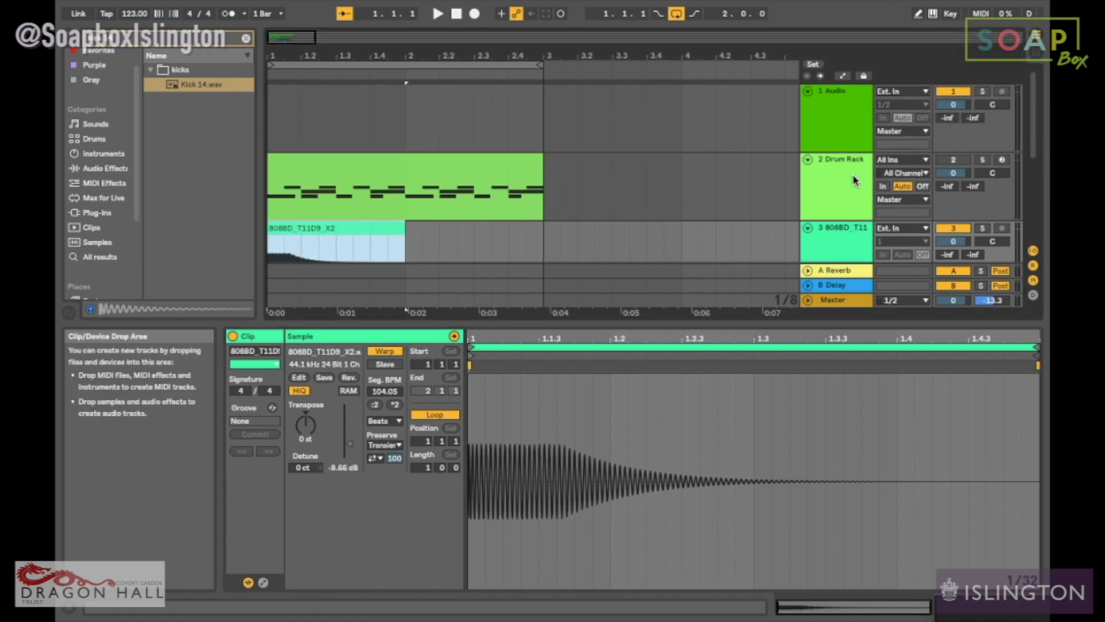
pyautogui.click(953, 91)
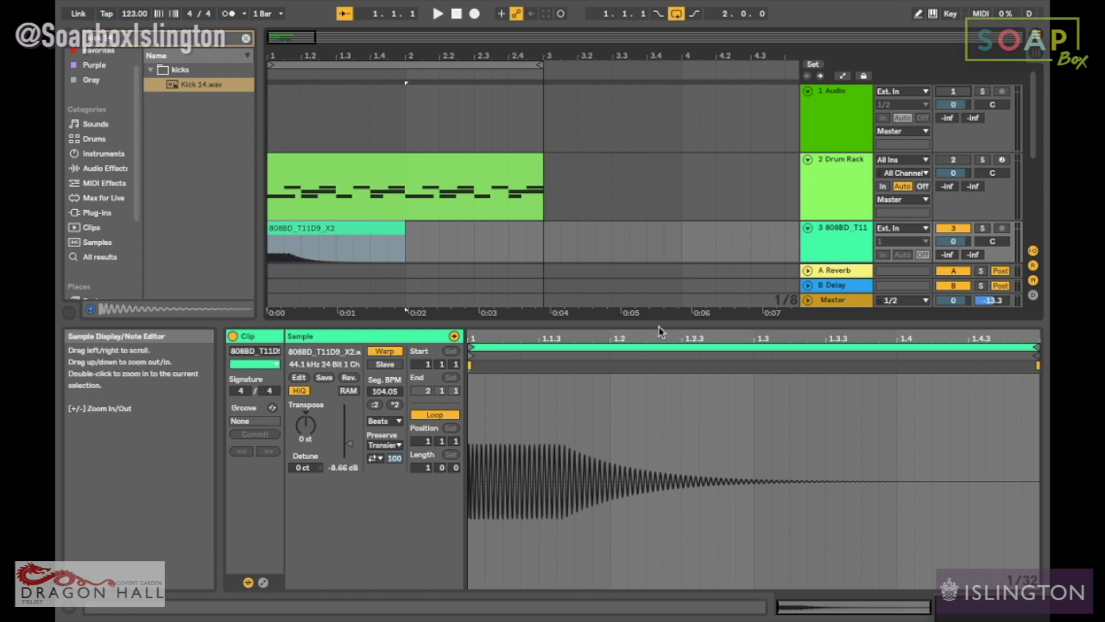
pyautogui.moveTo(658, 323); pyautogui.dragTo(516, 389)
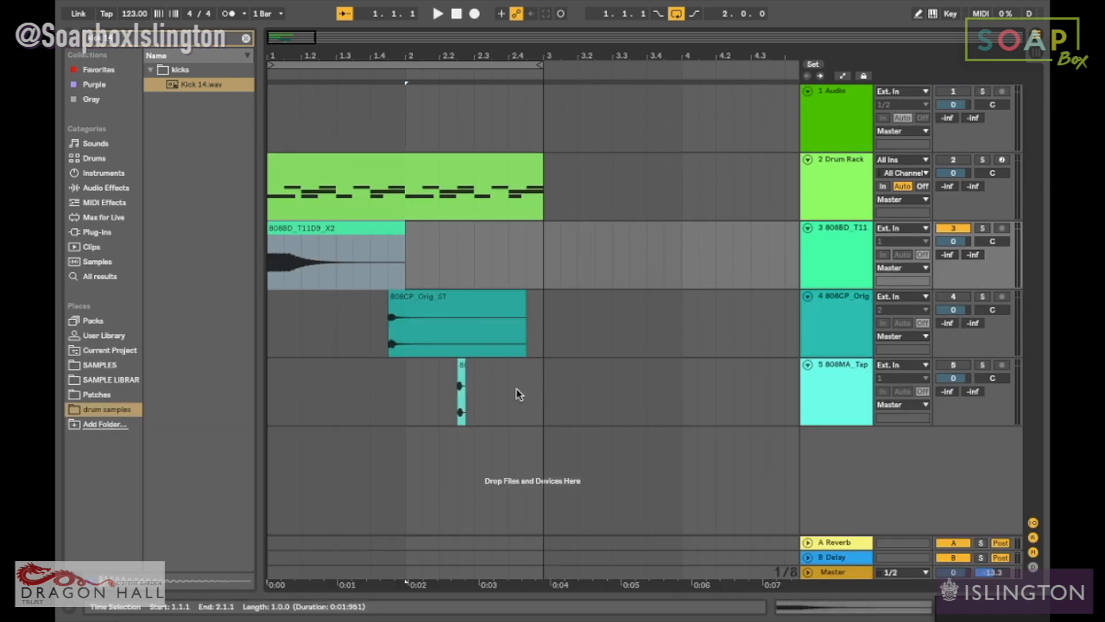
# Shorten the 808BD_T11D9_X2 clip to end at 1.2.1 and set the arrangement grid to 1/4
pyautogui.click(396, 242)
pyautogui.moveTo(404, 239); pyautogui.dragTo(300, 234)
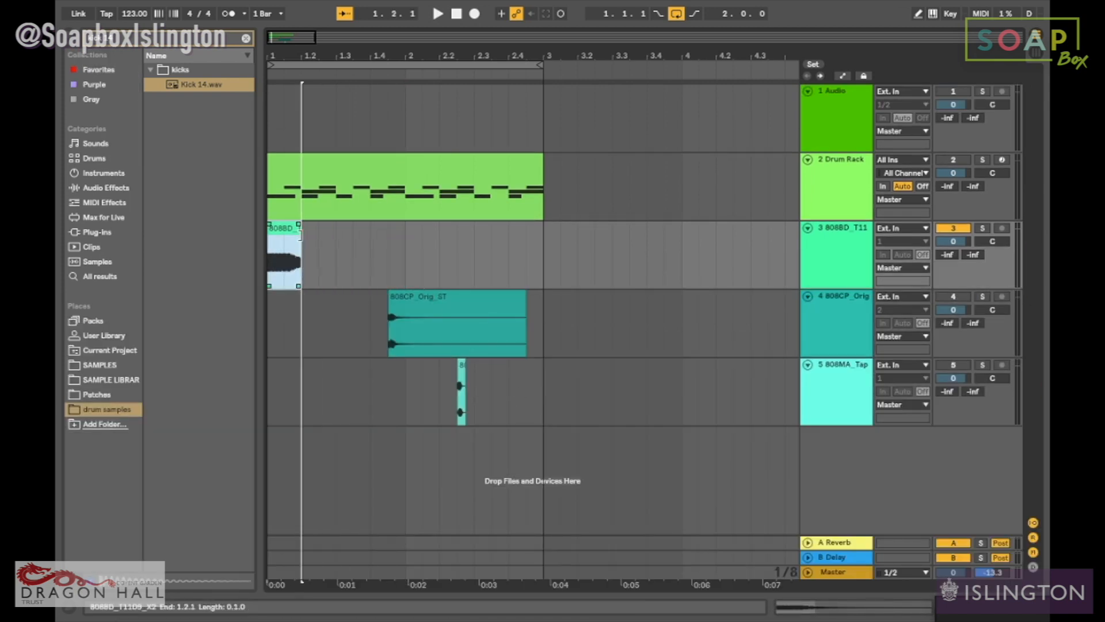
pyautogui.rightClick(326, 251)
pyautogui.click(362, 399)
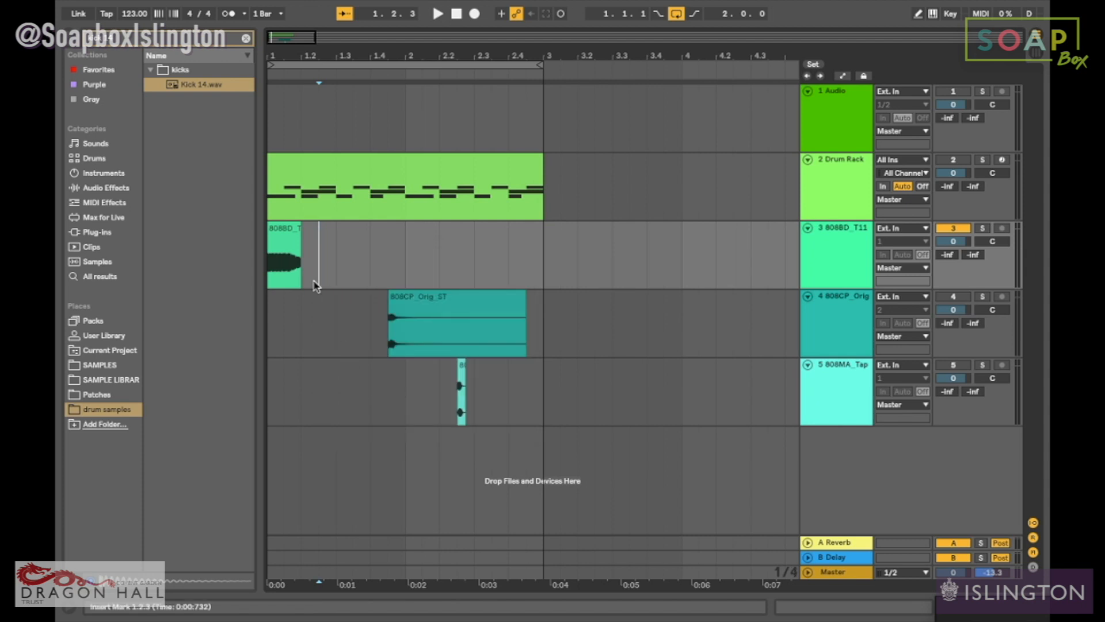
pyautogui.click(280, 243)
pyautogui.press('super+s')
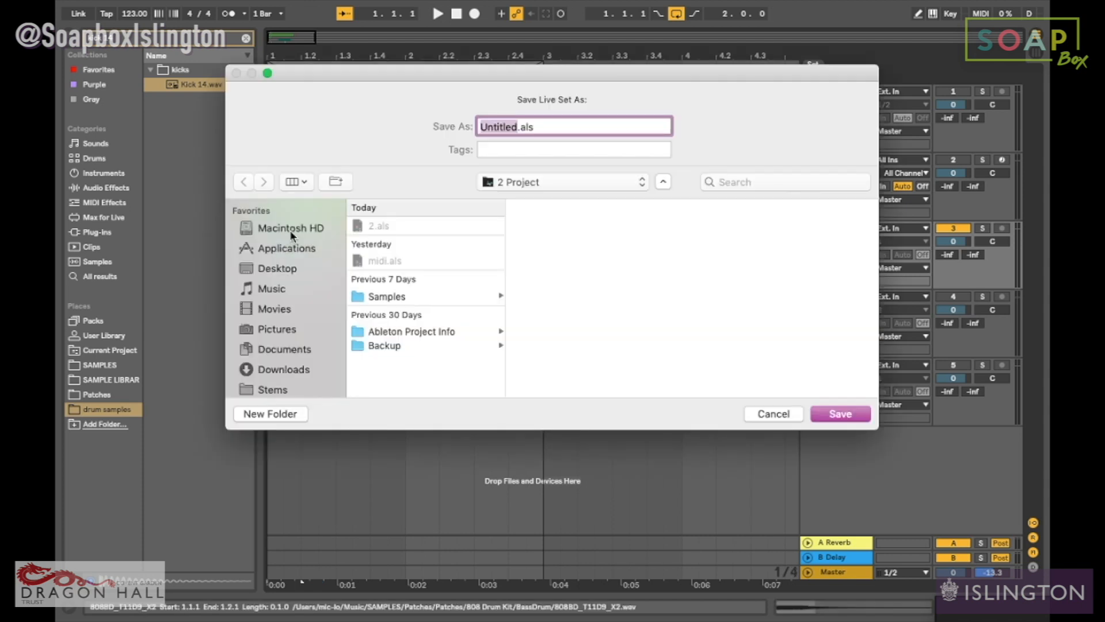
pyautogui.click(760, 415)
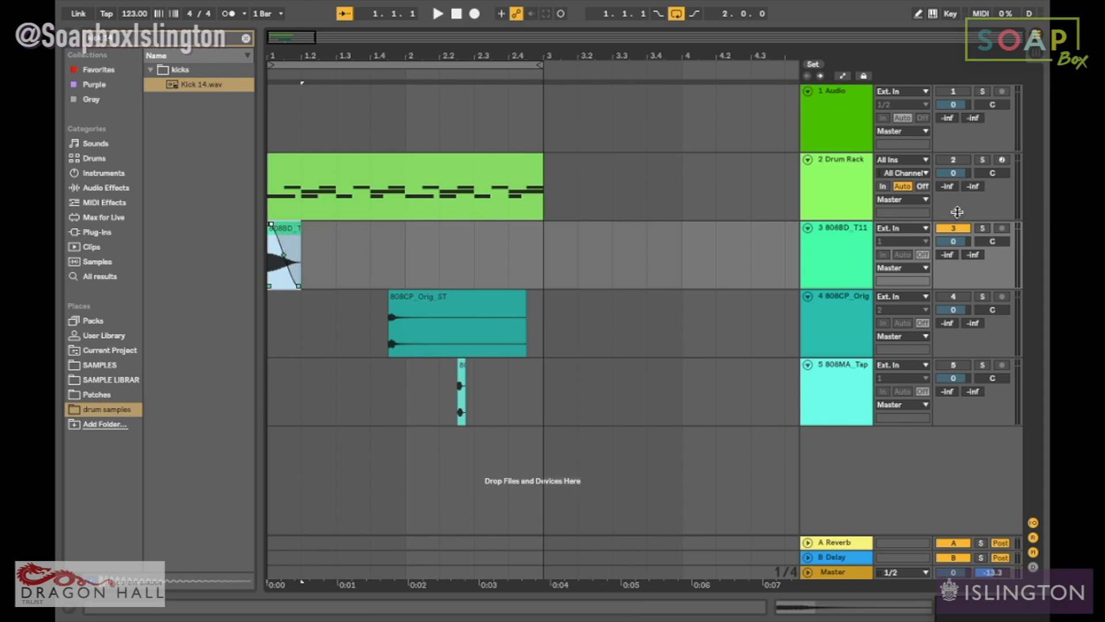
# Solo the 808BD_T11 track and extend its audio clip to end at 1.3.1
pyautogui.click(981, 229)
pyautogui.moveTo(292, 60); pyautogui.dragTo(466, 192)
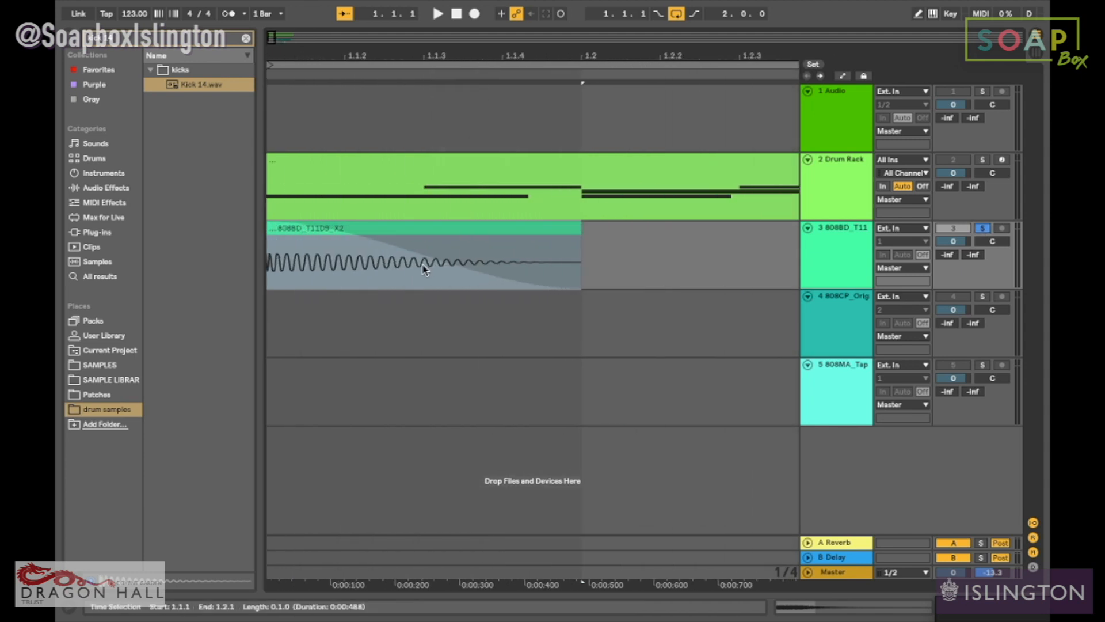
pyautogui.click(572, 232)
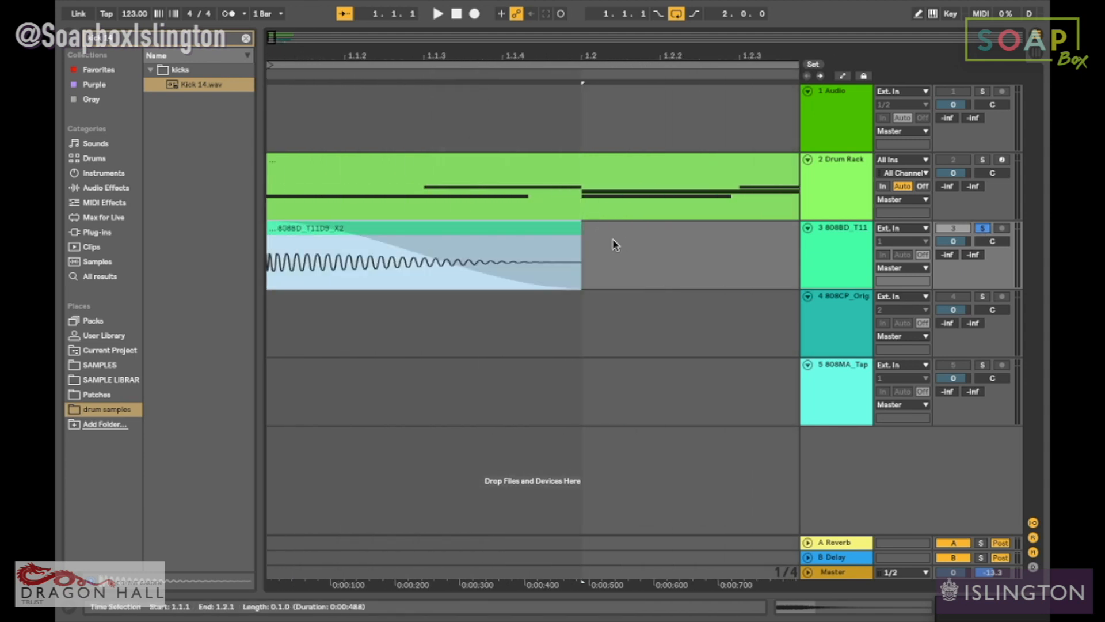
pyautogui.moveTo(698, 229); pyautogui.dragTo(762, 247)
pyautogui.moveTo(583, 57); pyautogui.dragTo(321, 57)
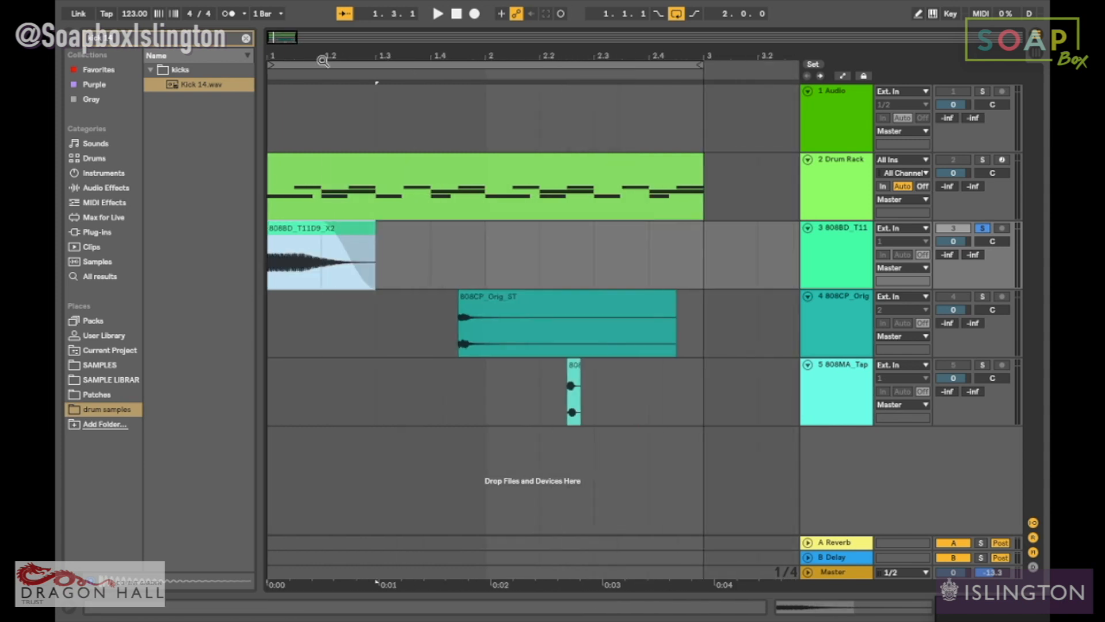
# Stretch the 808BD_T11D9_X2 clip's fade-out back to the clip start, steepen its curve, and play it
pyautogui.moveTo(324, 224); pyautogui.dragTo(271, 225)
pyautogui.press('space')
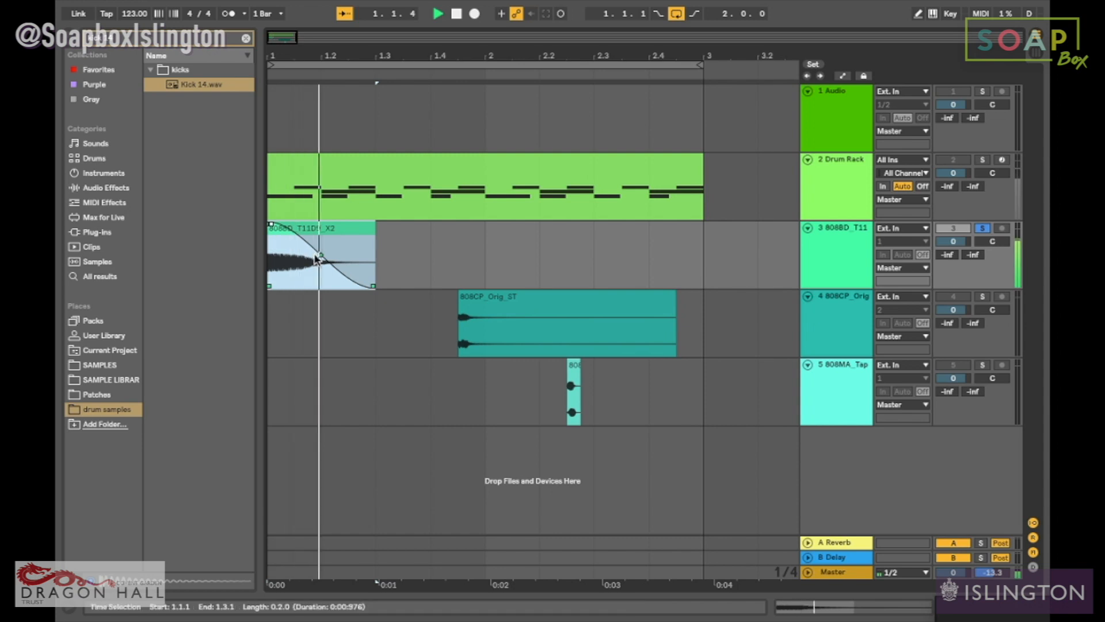
pyautogui.moveTo(321, 254); pyautogui.dragTo(281, 314)
pyautogui.press('space')
# Shorten the faded 808BD_T11D9_X2 clip to end at 1.2.1, readjust its fade curve, and play it repeatedly
pyautogui.moveTo(369, 229); pyautogui.dragTo(322, 229)
pyautogui.click(297, 259)
pyautogui.press('space')
pyautogui.moveTo(277, 269); pyautogui.dragTo(287, 270)
pyautogui.press('space')
pyautogui.press('space')
pyautogui.press('space')
pyautogui.press('space')
pyautogui.press('space')
pyautogui.press('space')
# Make the kick clip's fade-out curve drop off more steeply and audition the shortened sound several times
pyautogui.moveTo(282, 274); pyautogui.dragTo(272, 287)
pyautogui.press('space')
pyautogui.press('space')
pyautogui.press('space')
pyautogui.press('space')
pyautogui.press('space')
pyautogui.press('space')
pyautogui.press('space')
# Transpose the faded 808BD_T11D9_X2 kick clip to -3 st and audition it
pyautogui.doubleClick(309, 225)
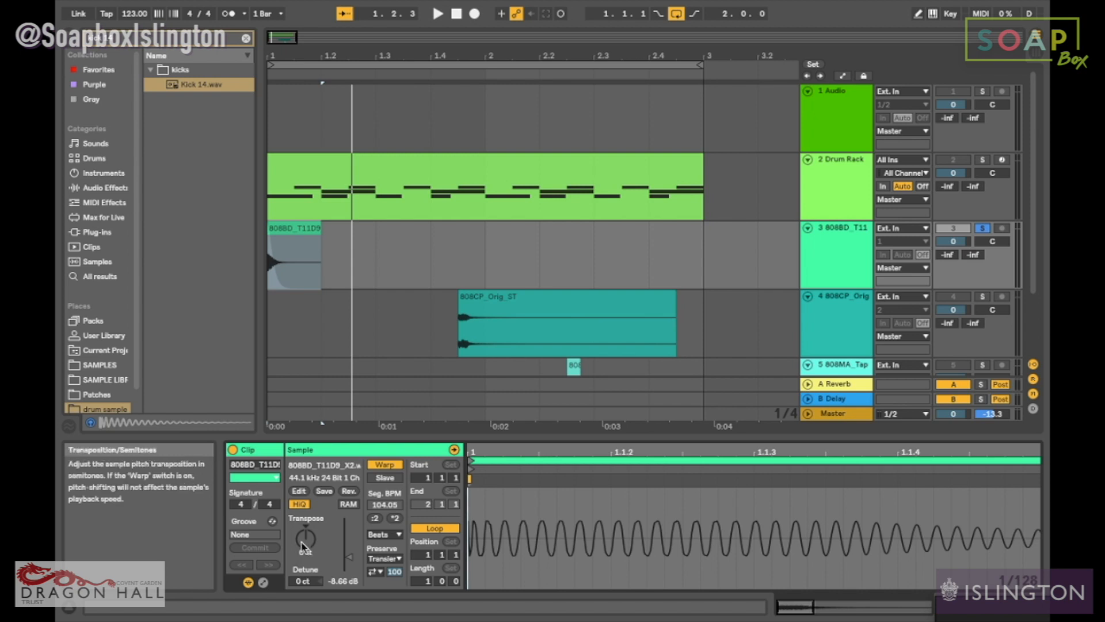
pyautogui.press('space')
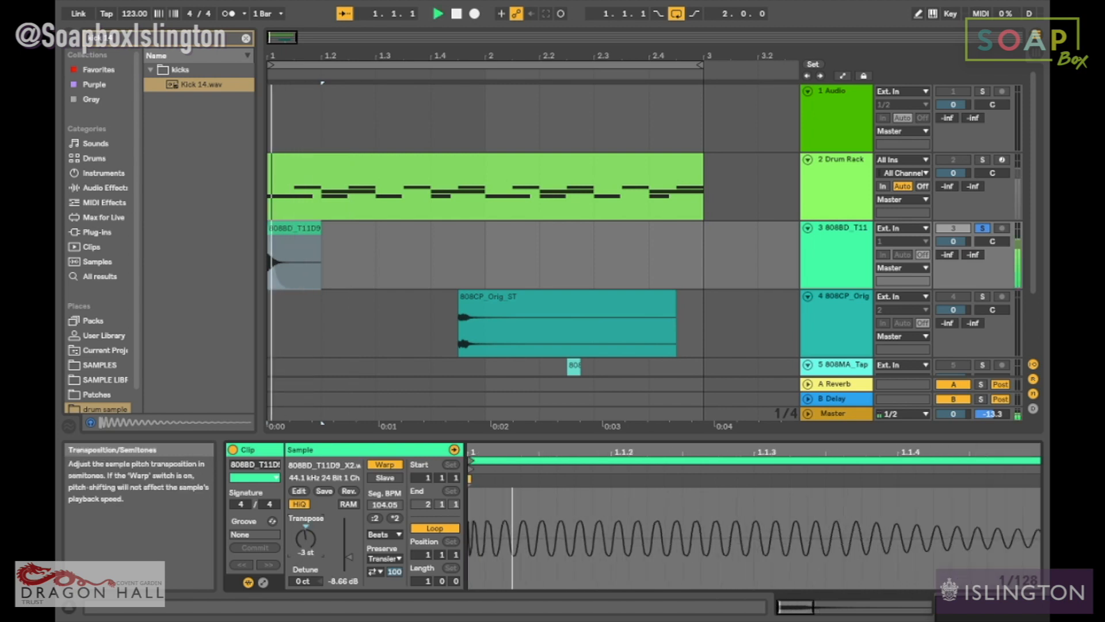
pyautogui.press('space')
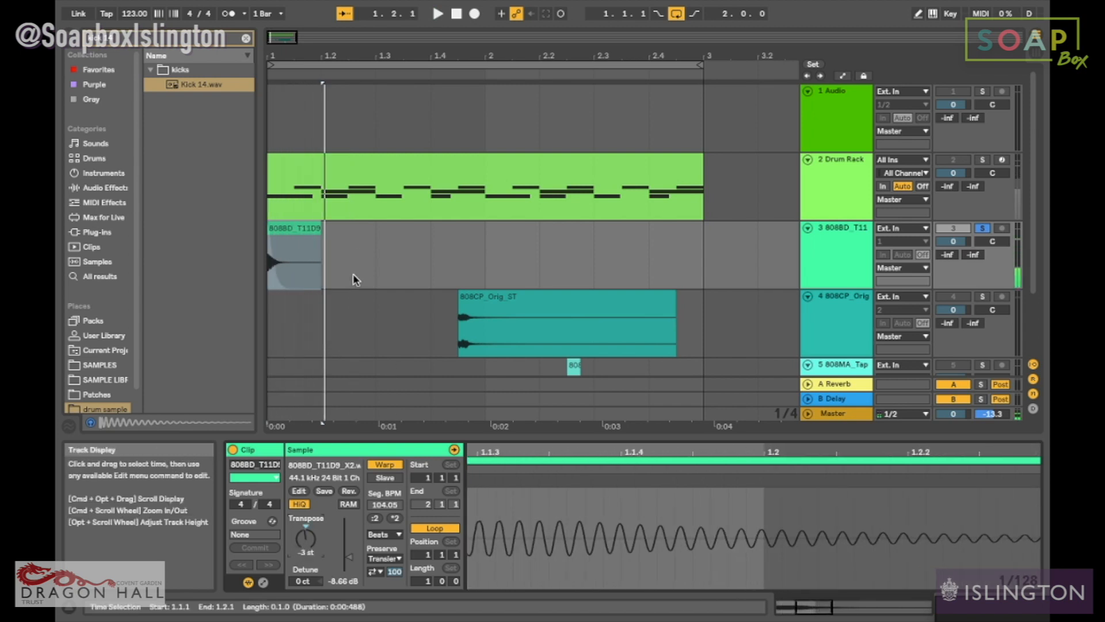
# Duplicate the kick clip on every beat until the pattern fills the two bars up to 3.1.1
pyautogui.click(295, 255)
pyautogui.press('super+d')
pyautogui.press('super+d')
pyautogui.press('super+d')
pyautogui.press('super+d')
pyautogui.press('super+d')
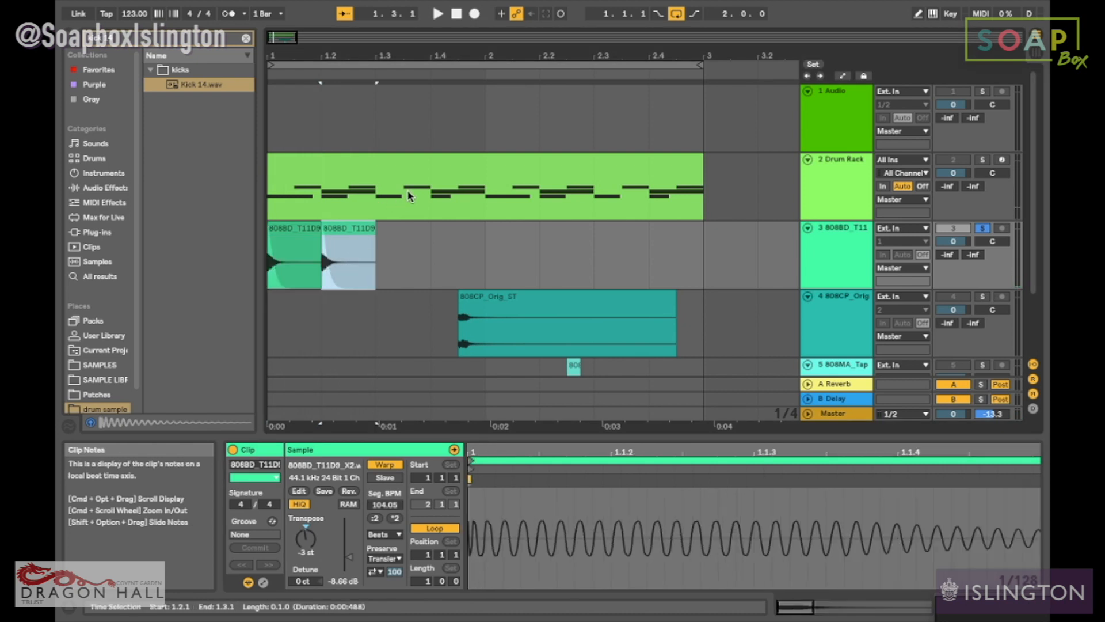
pyautogui.press('super+d')
pyautogui.press('super+d')
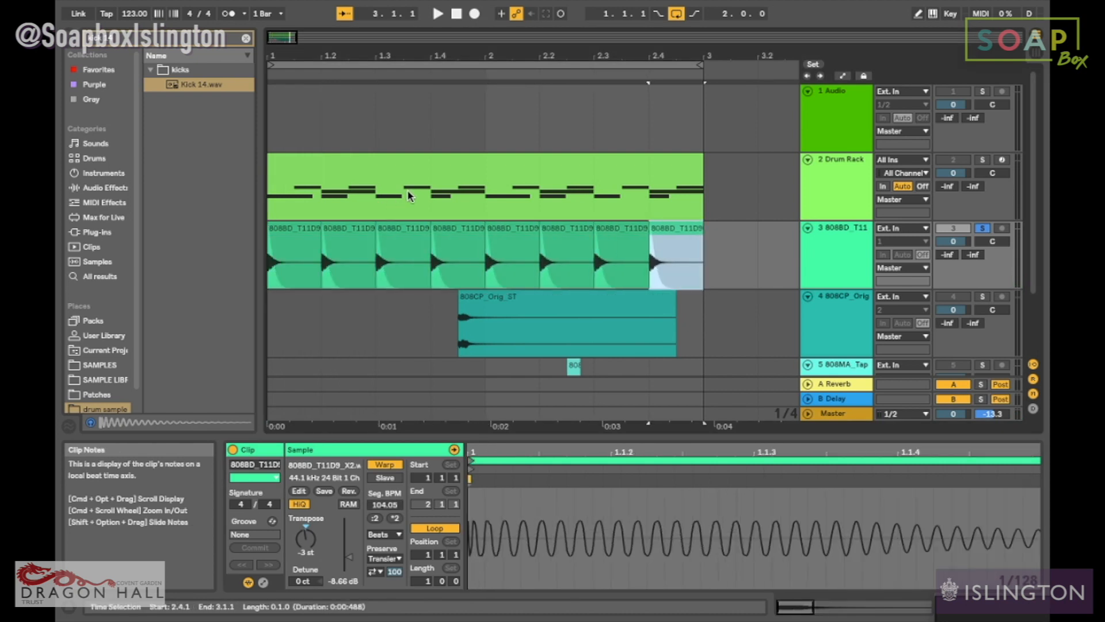
# Move the 808CP_Orig_ST clap clip to 1.2.1, shorten it to end at 1.3.1, and fade it out over its full length
pyautogui.moveTo(507, 318); pyautogui.dragTo(374, 320)
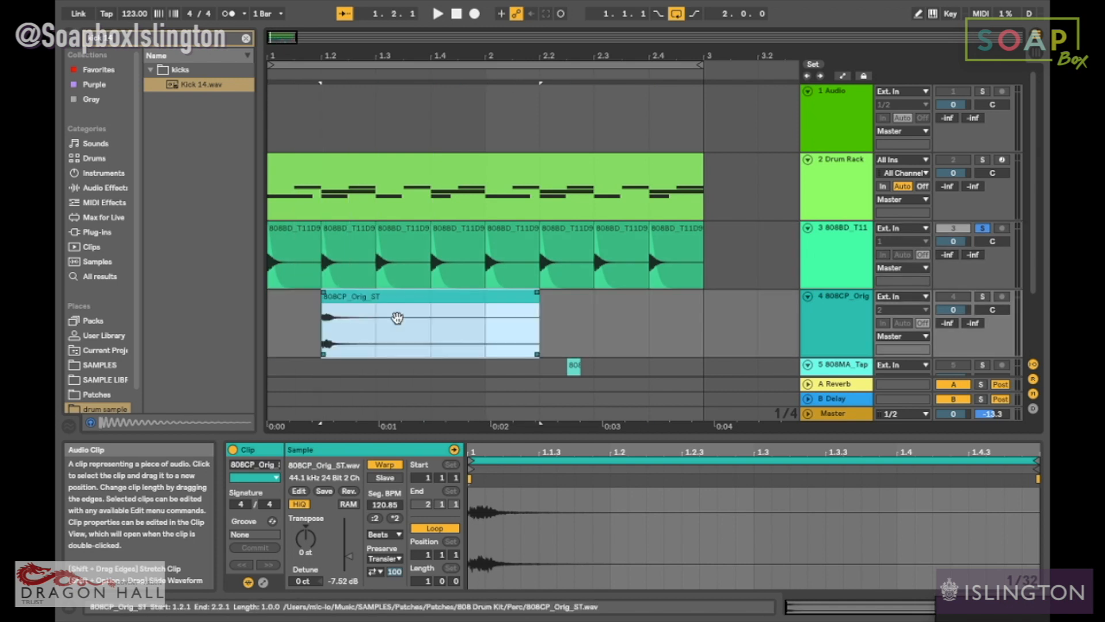
pyautogui.moveTo(542, 314); pyautogui.dragTo(429, 308)
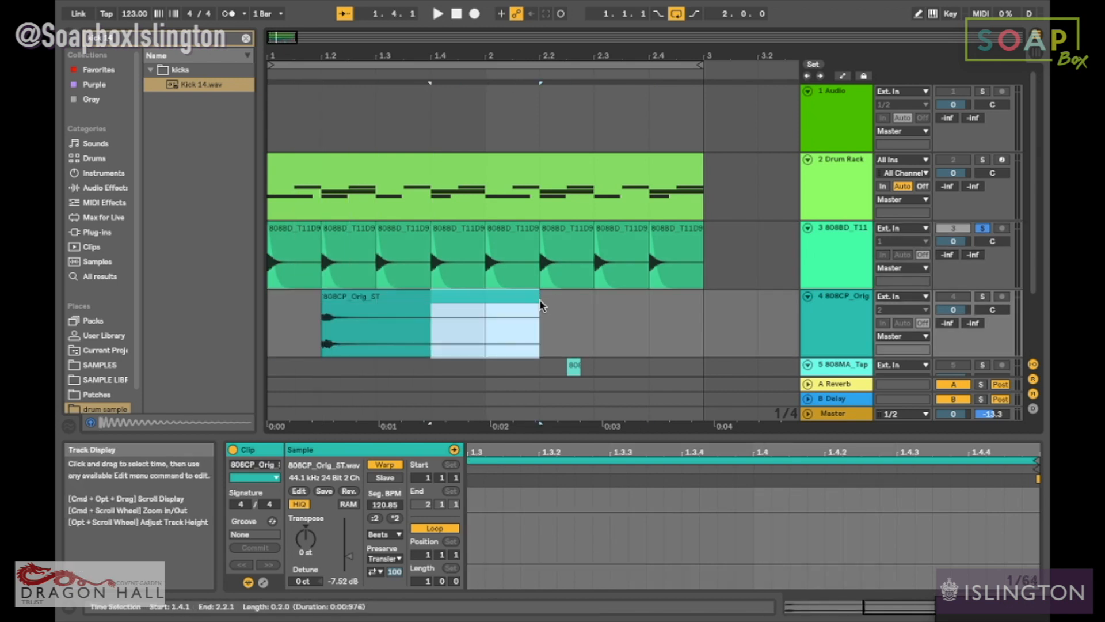
pyautogui.moveTo(539, 306); pyautogui.dragTo(288, 306)
pyautogui.press('space')
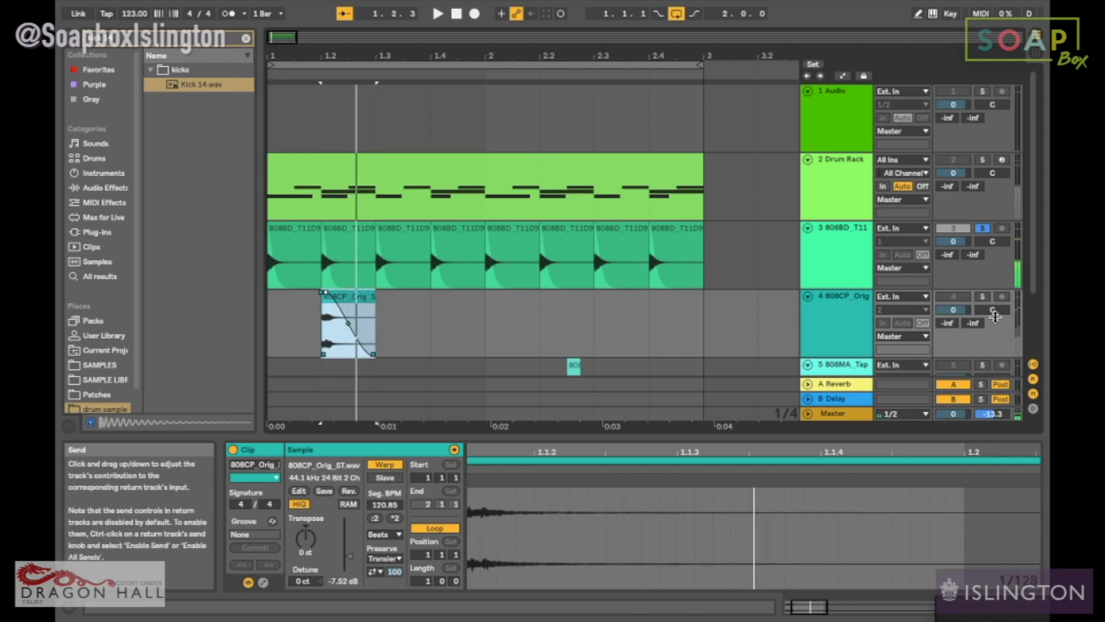
# Unsolo the kick track, activate the 808CP_Orig track, and steepen the clap clip's fade-out curve while auditioning
pyautogui.click(983, 229)
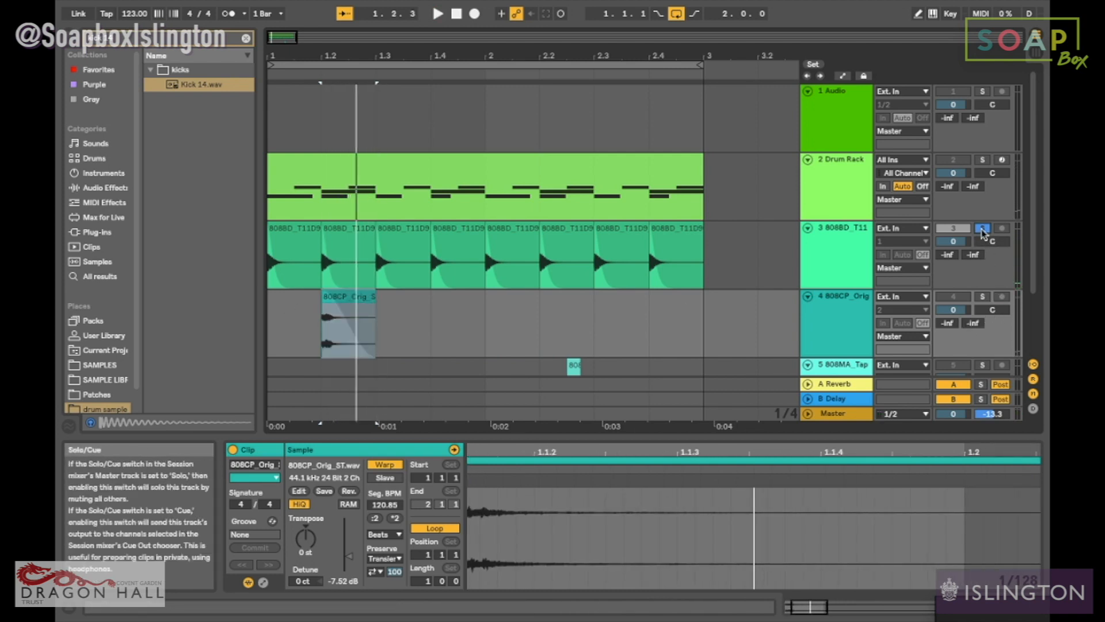
pyautogui.click(954, 297)
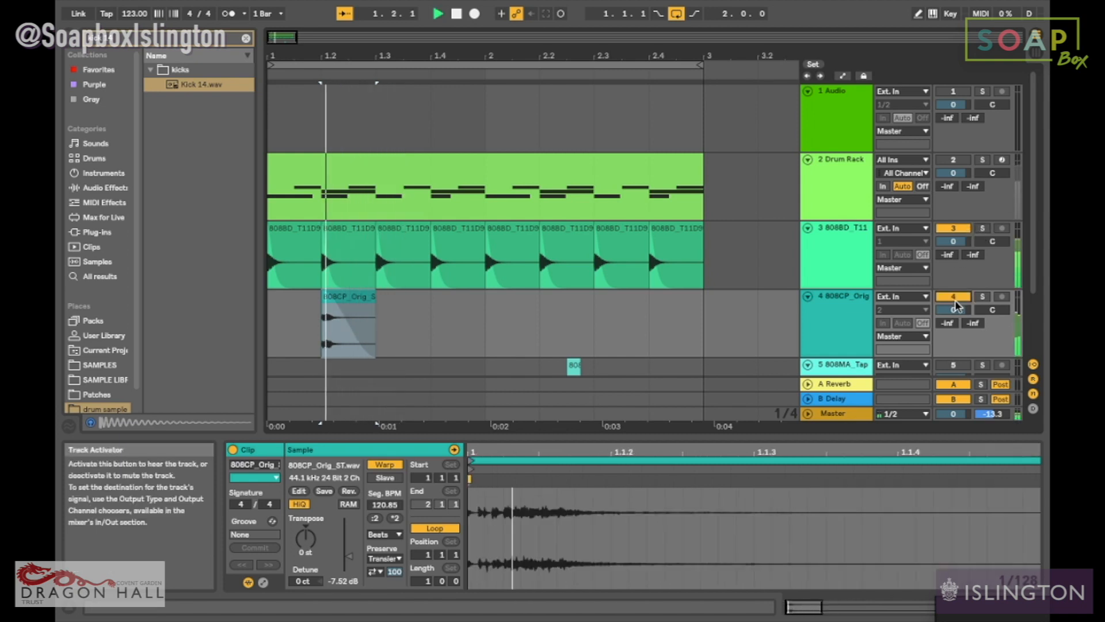
pyautogui.press('space')
pyautogui.moveTo(377, 297)
pyautogui.mouseDown()
pyautogui.moveTo(537, 298)
pyautogui.moveTo(375, 298)
pyautogui.mouseUp()
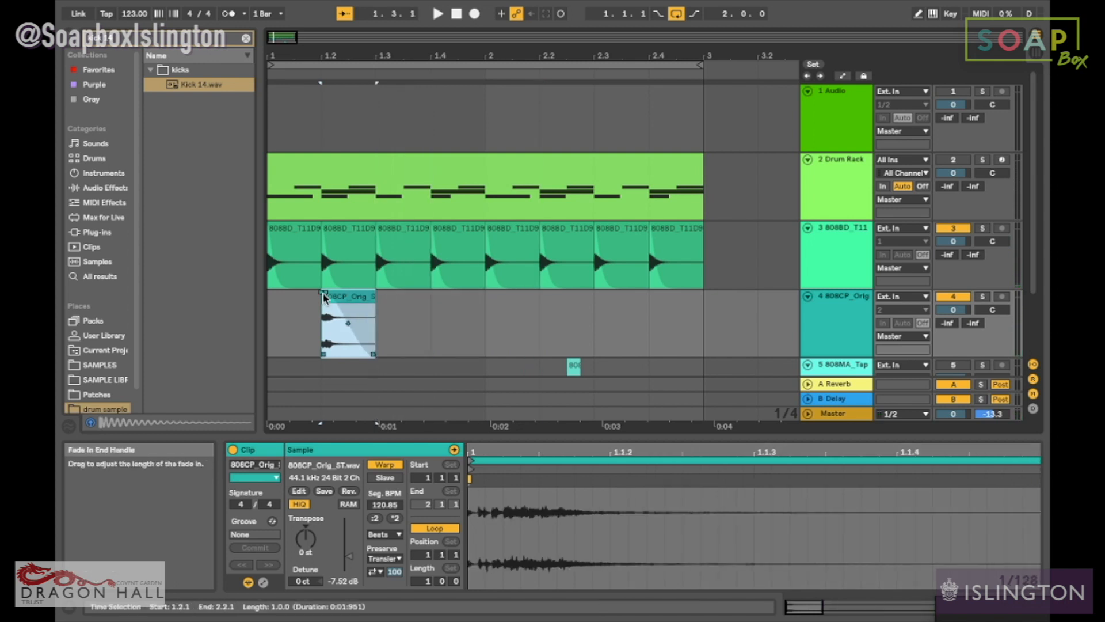
pyautogui.press('space')
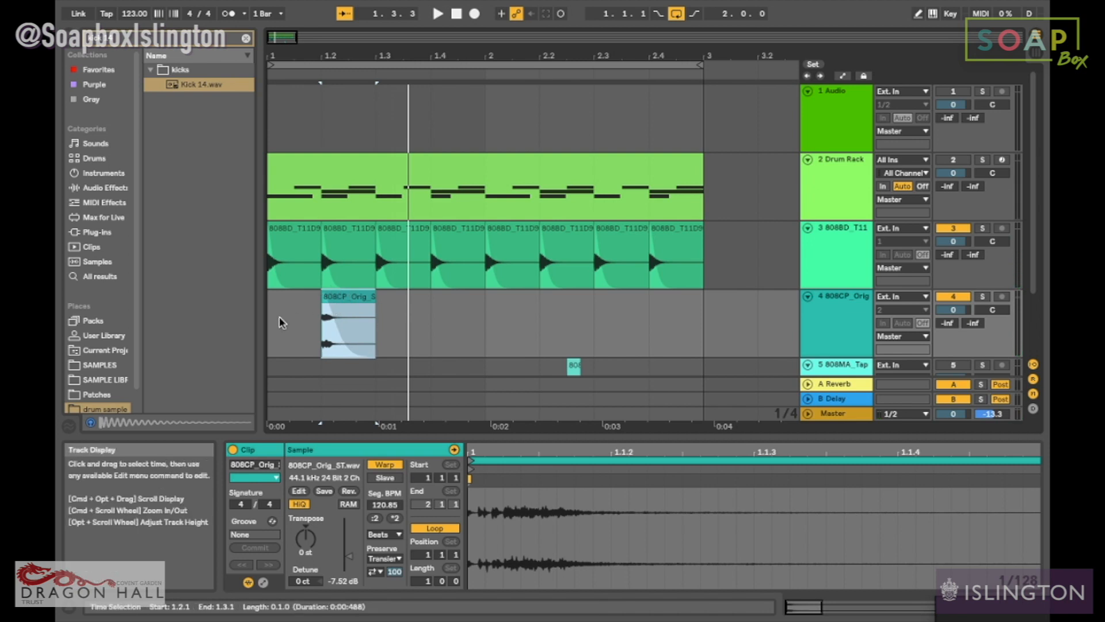
# Duplicate the two-beat section of the clap track up to 3.1.1 so claps fall on beats 2 and 4, and play it
pyautogui.moveTo(279, 317); pyautogui.dragTo(323, 341)
pyautogui.press('super+d')
pyautogui.press('super+d')
pyautogui.press('super+d')
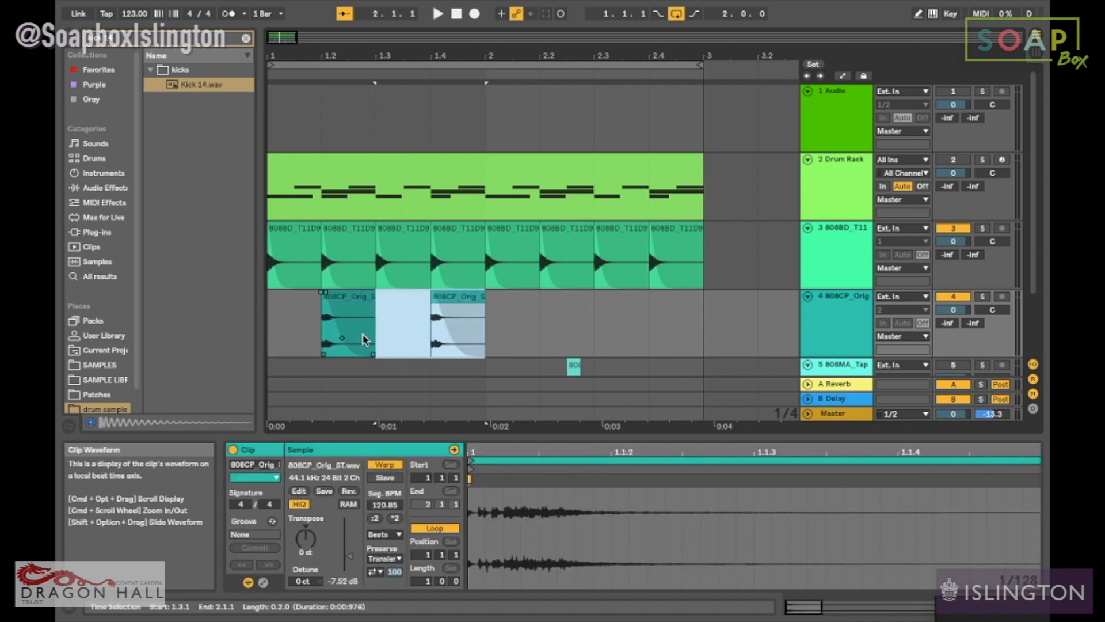
pyautogui.press('space')
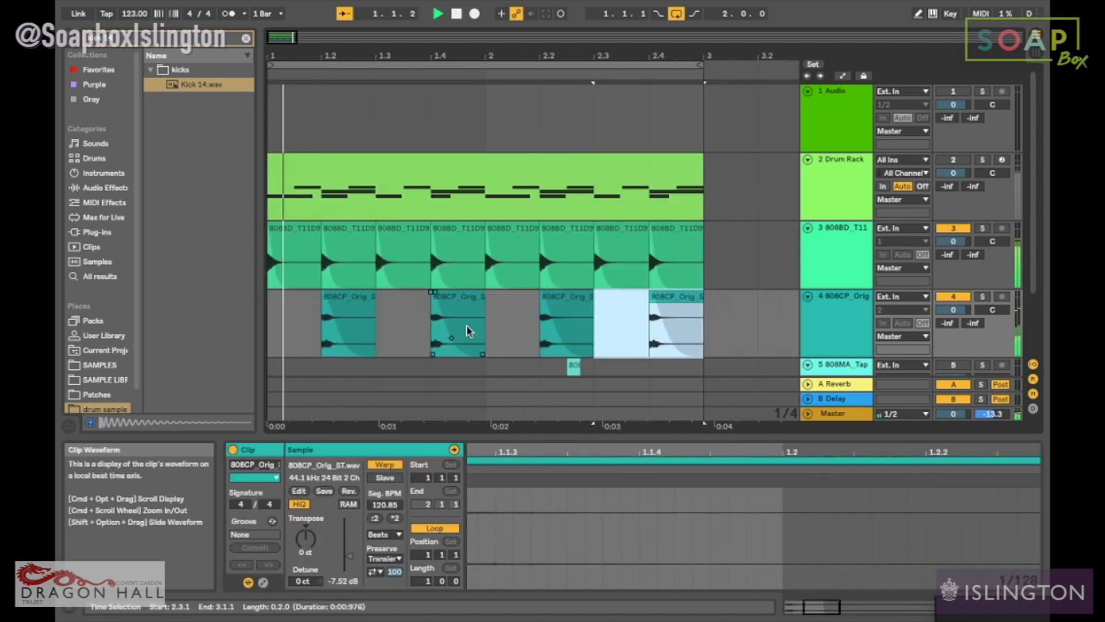
# Activate the 808MA_Tap track and move its audio clip to start at 1.1.3
pyautogui.scroll(-3, 469, 331)
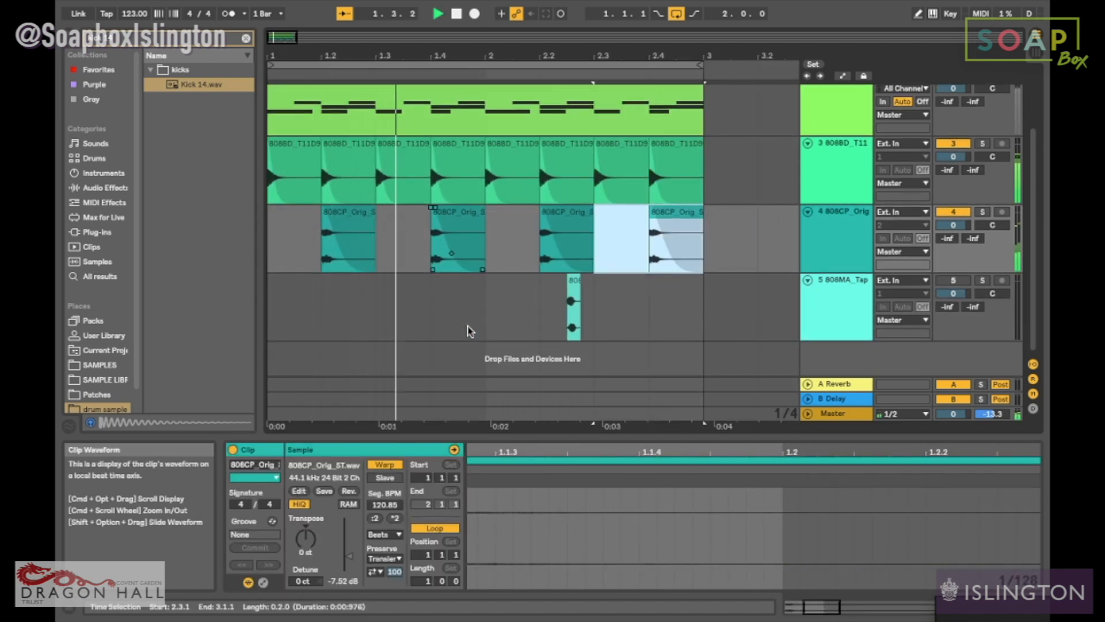
pyautogui.press('space')
pyautogui.click(566, 301)
pyautogui.click(956, 280)
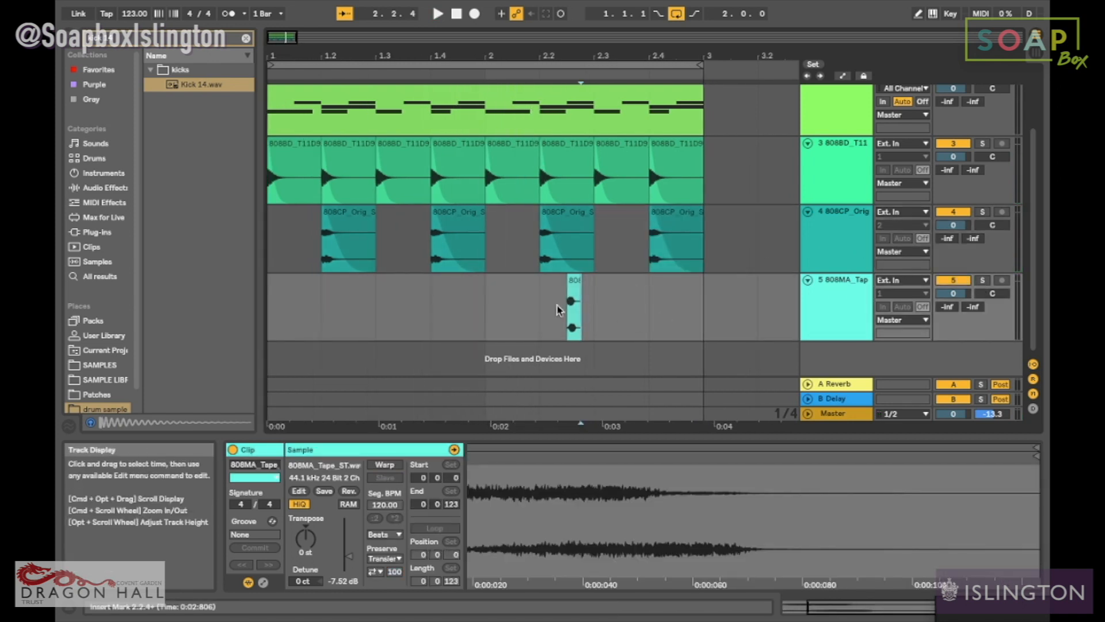
pyautogui.moveTo(567, 304); pyautogui.dragTo(300, 304)
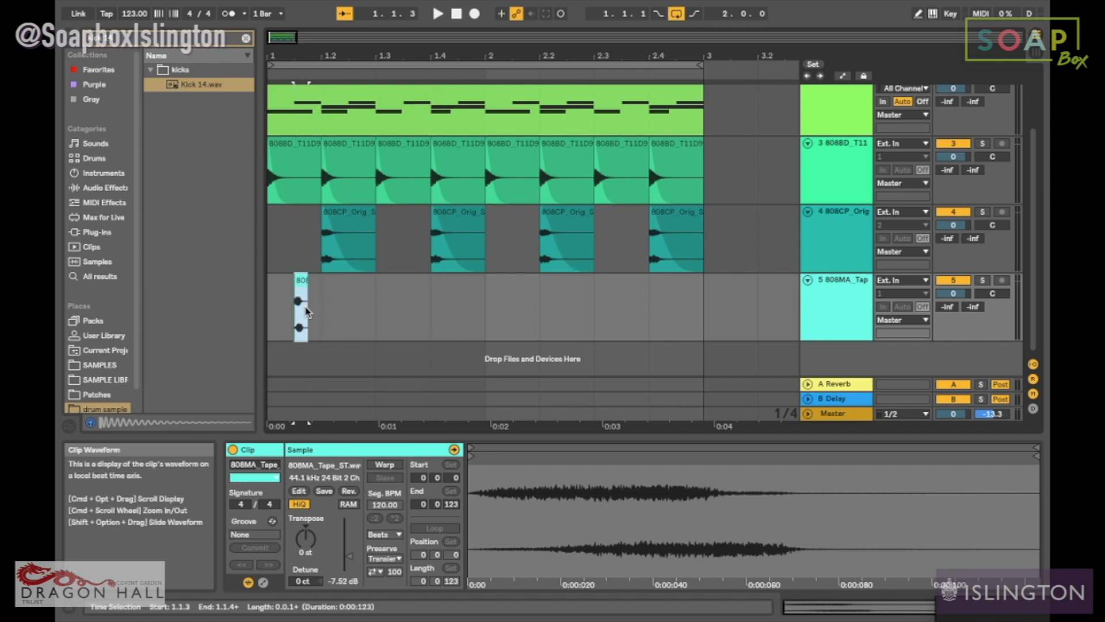
# Set the arrangement grid to 1/8 and play the two-bar loop
pyautogui.rightClick(330, 310)
pyautogui.click(389, 457)
pyautogui.click(342, 76)
pyautogui.click(338, 66)
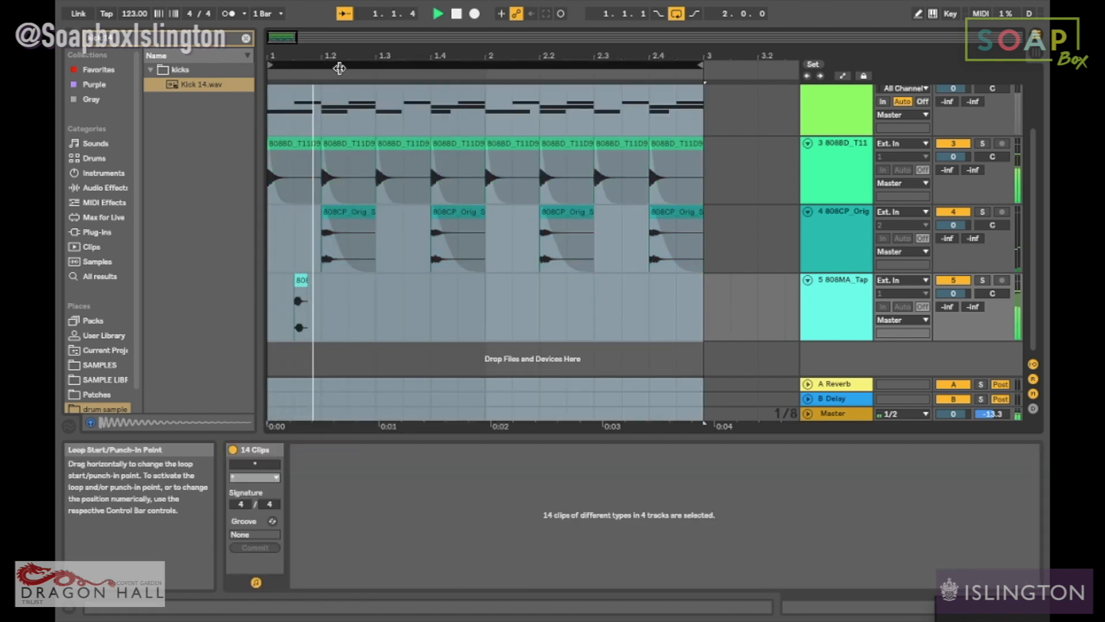
# Transpose the 808MA_Tape_ST clip to -7 st and audition it repeatedly
pyautogui.moveTo(336, 58); pyautogui.dragTo(337, 59)
pyautogui.hscroll(-5, 446, 224)
pyautogui.scroll(1, 446, 225)
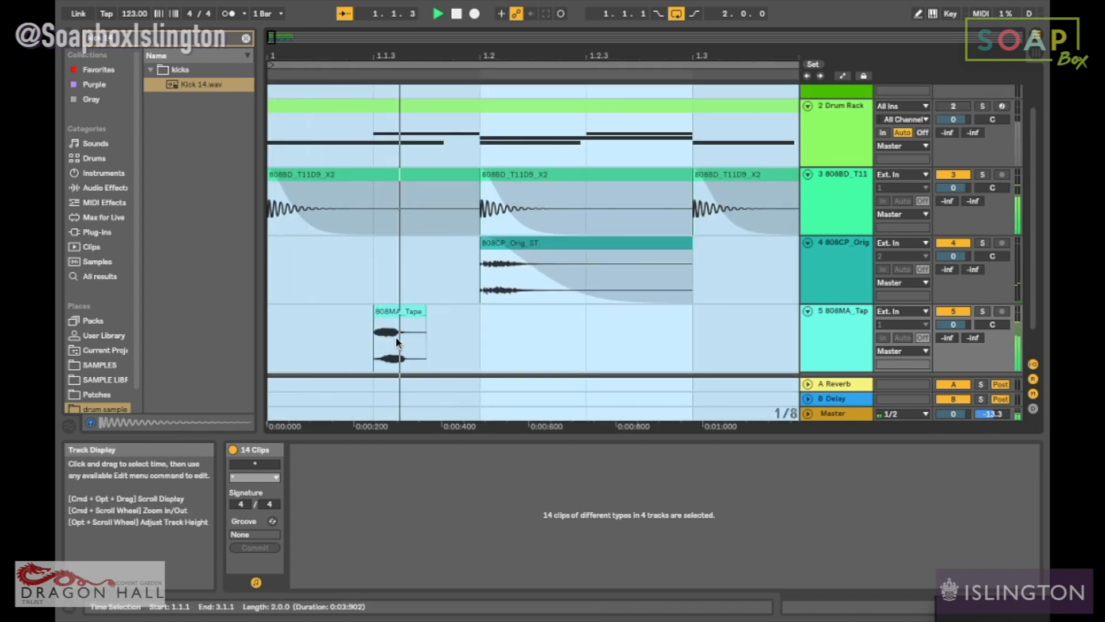
pyautogui.click(386, 315)
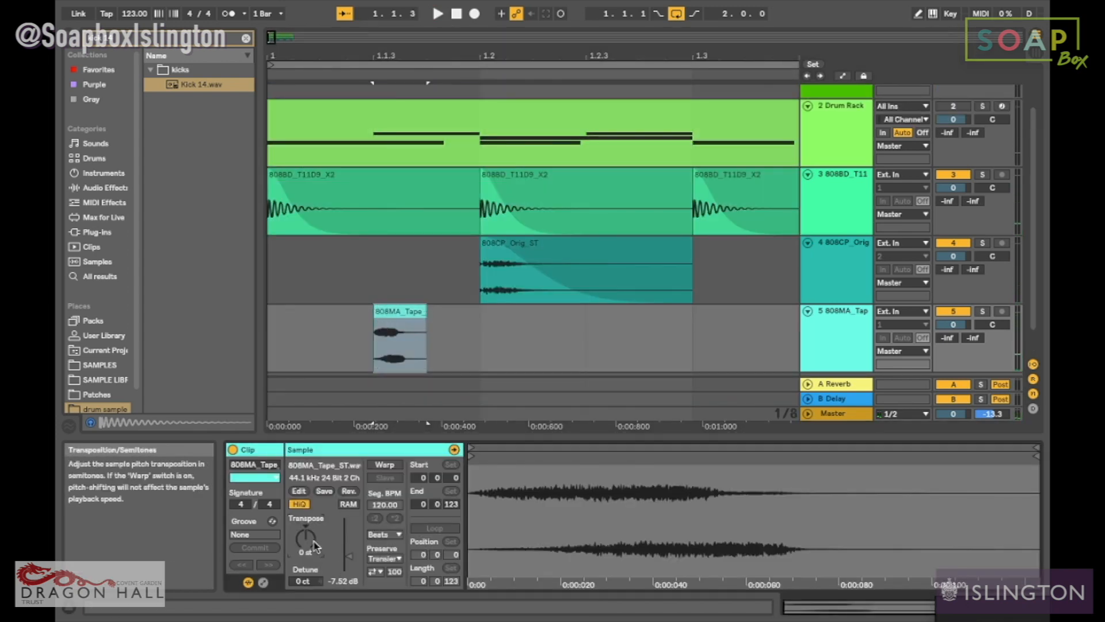
pyautogui.press('space')
pyautogui.press('space')
pyautogui.moveTo(306, 539); pyautogui.dragTo(305, 543)
pyautogui.press('space')
pyautogui.press('space')
pyautogui.press('space')
# Stretch the 808MA_Tape_ST clip's fade-out back to the clip start, steepen its curve, and audition it
pyautogui.click(414, 314)
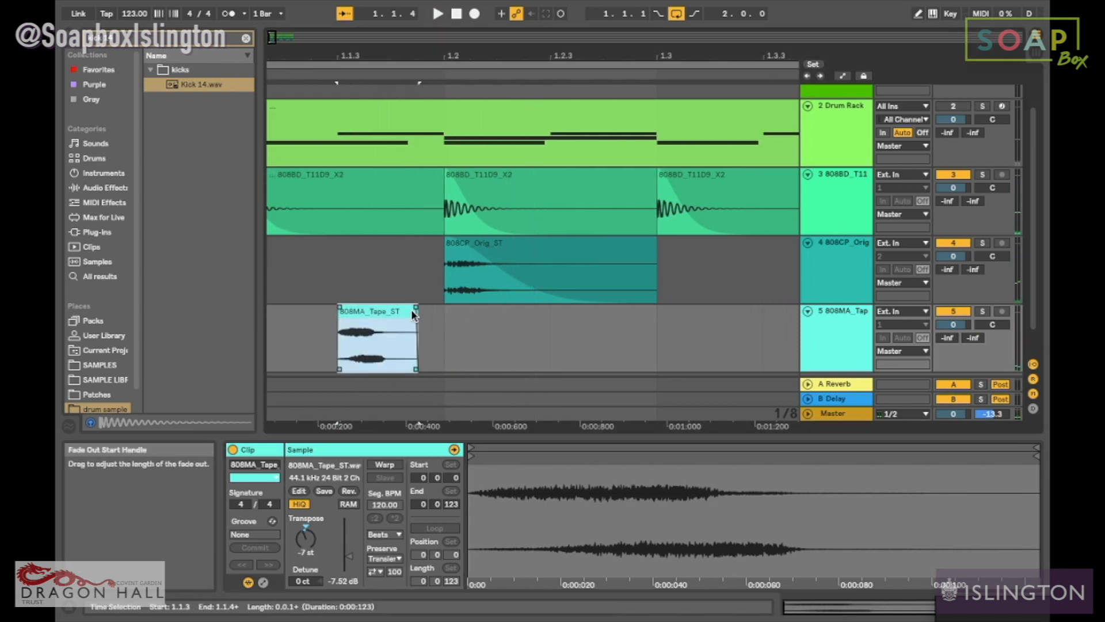
pyautogui.moveTo(375, 315); pyautogui.dragTo(338, 307)
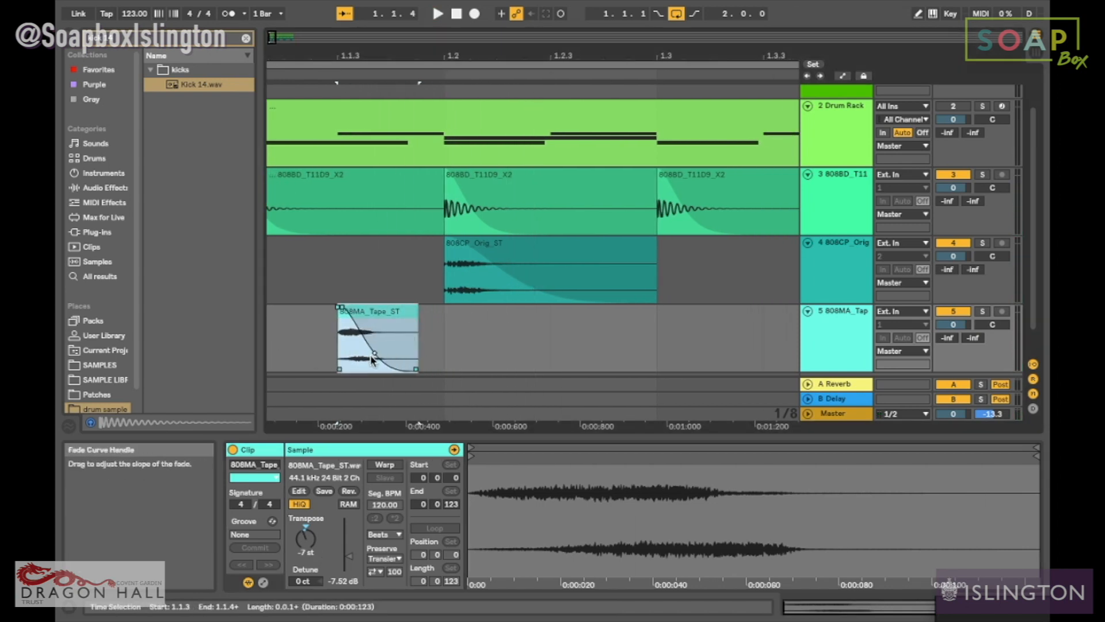
pyautogui.press('space')
pyautogui.press('space')
pyautogui.press('space')
pyautogui.press('space')
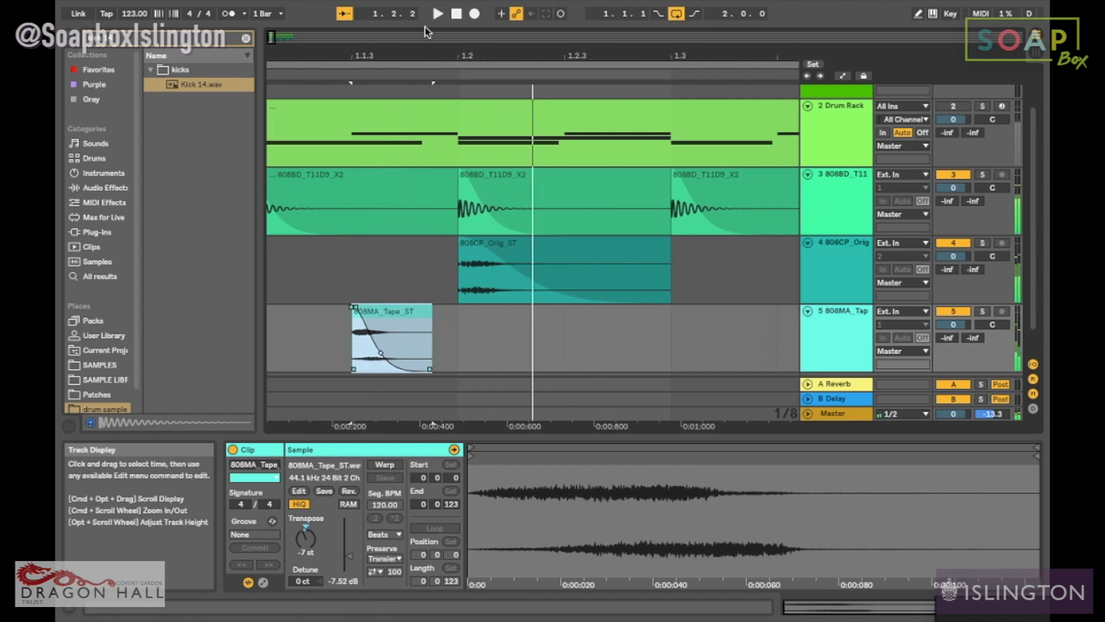
# Duplicate the first beat of the 808MA_Tap track until its offbeat hits fill both bars up to 3.1.1
pyautogui.moveTo(429, 55); pyautogui.dragTo(428, 22)
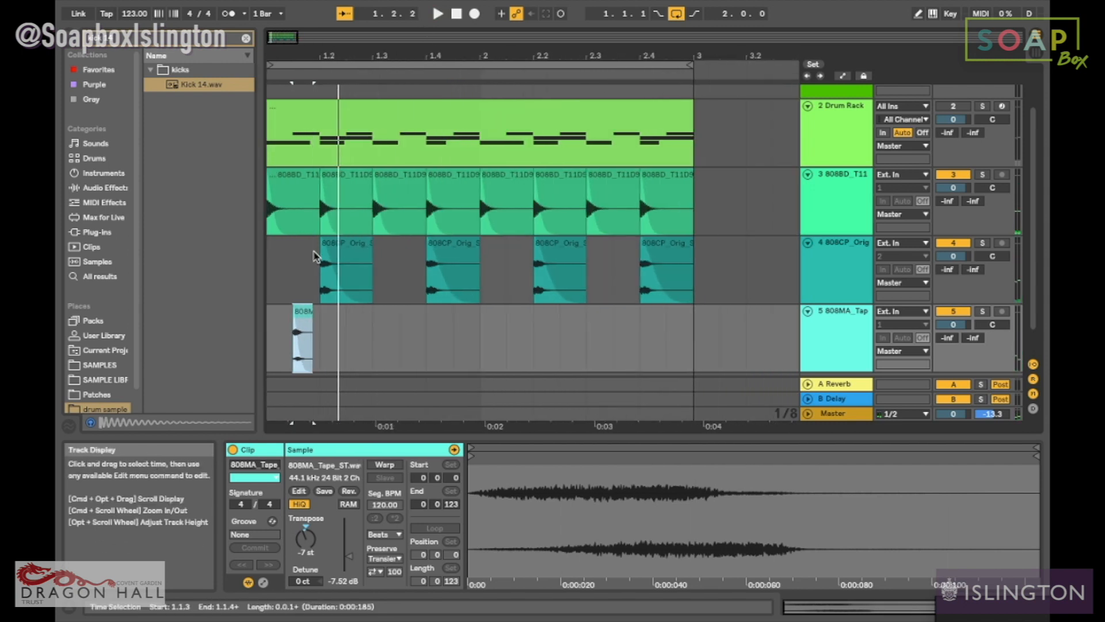
pyautogui.click(320, 320)
pyautogui.moveTo(320, 323); pyautogui.dragTo(247, 321)
pyautogui.press('super+d')
pyautogui.press('super+d')
pyautogui.press('super+d')
pyautogui.press('super+d')
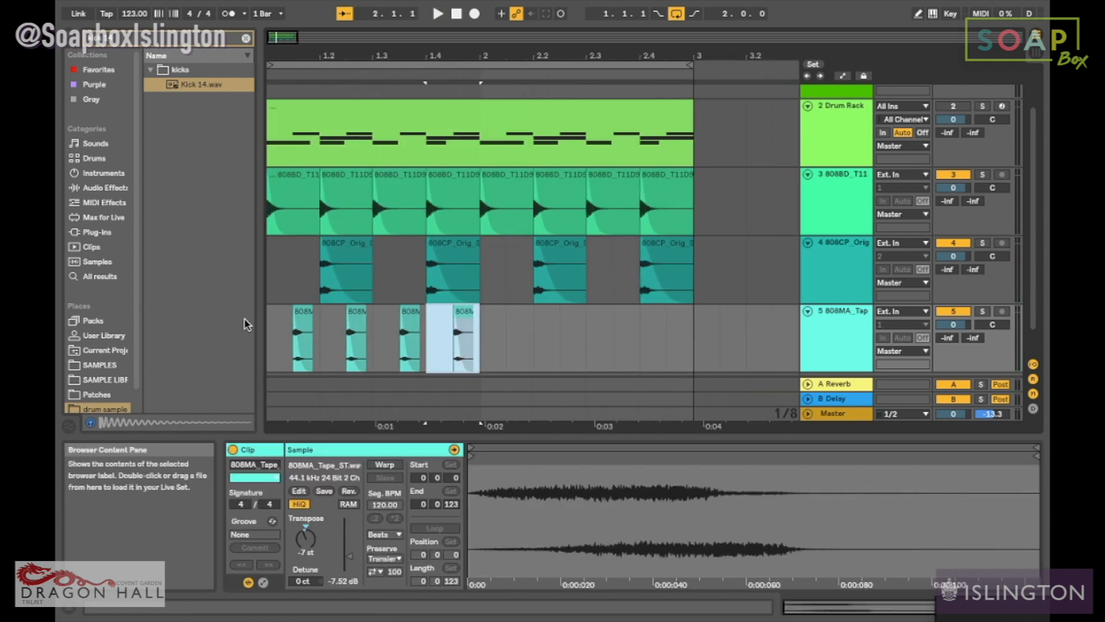
pyautogui.press('super+d')
pyautogui.press('super+d')
pyautogui.press('super+d')
# Play the finished audio-clip drum loop and toggle the Drum Rack track's solo to compare the two versions
pyautogui.press('space')
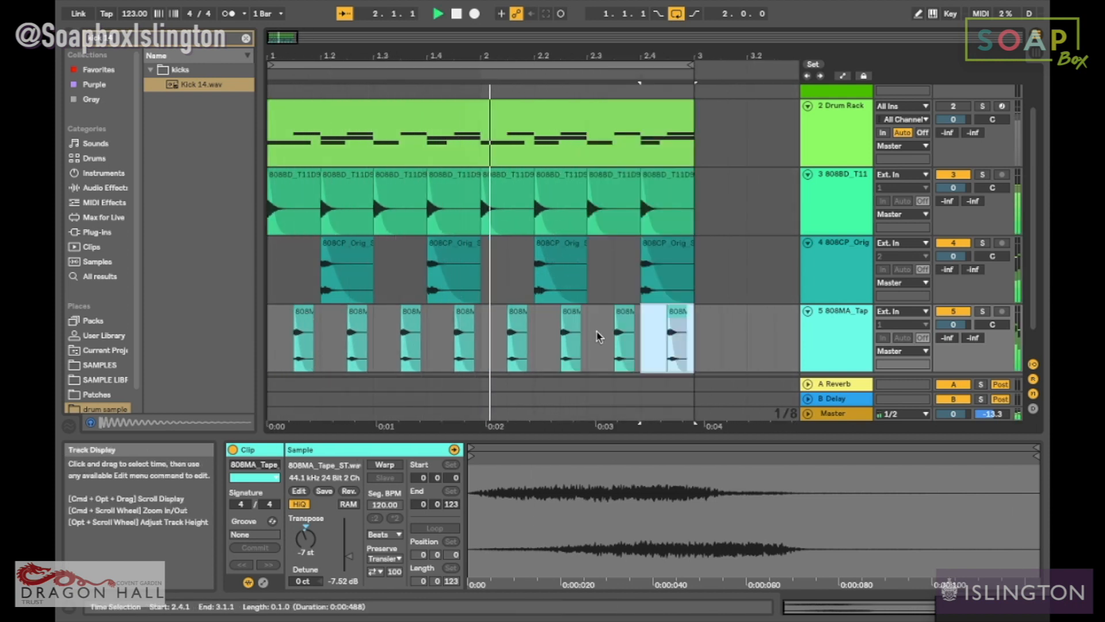
pyautogui.click(983, 107)
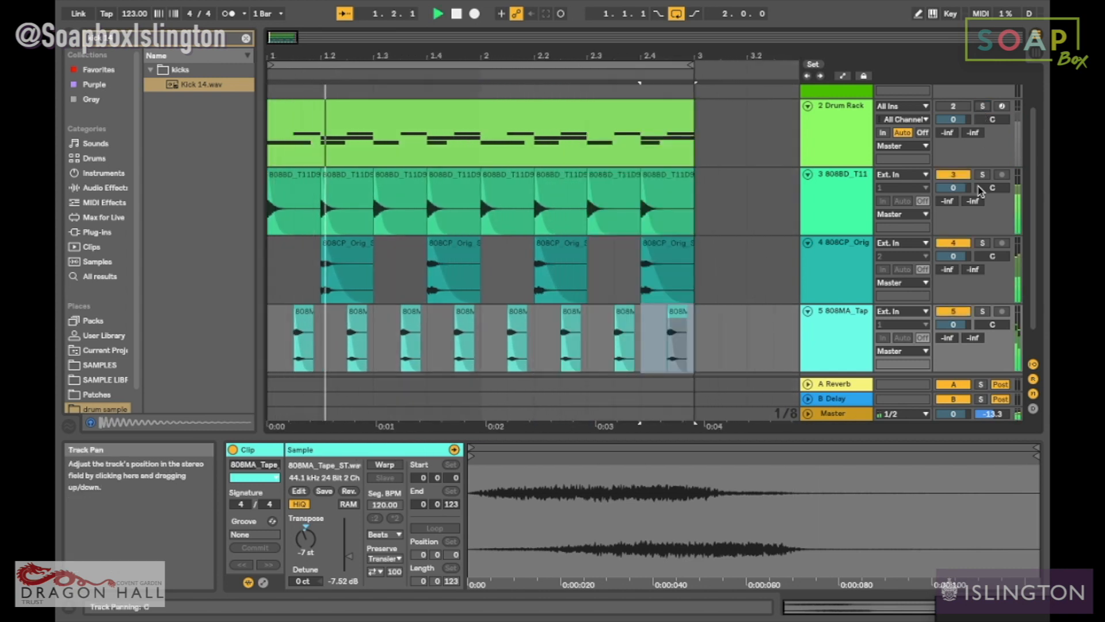
pyautogui.press('space')
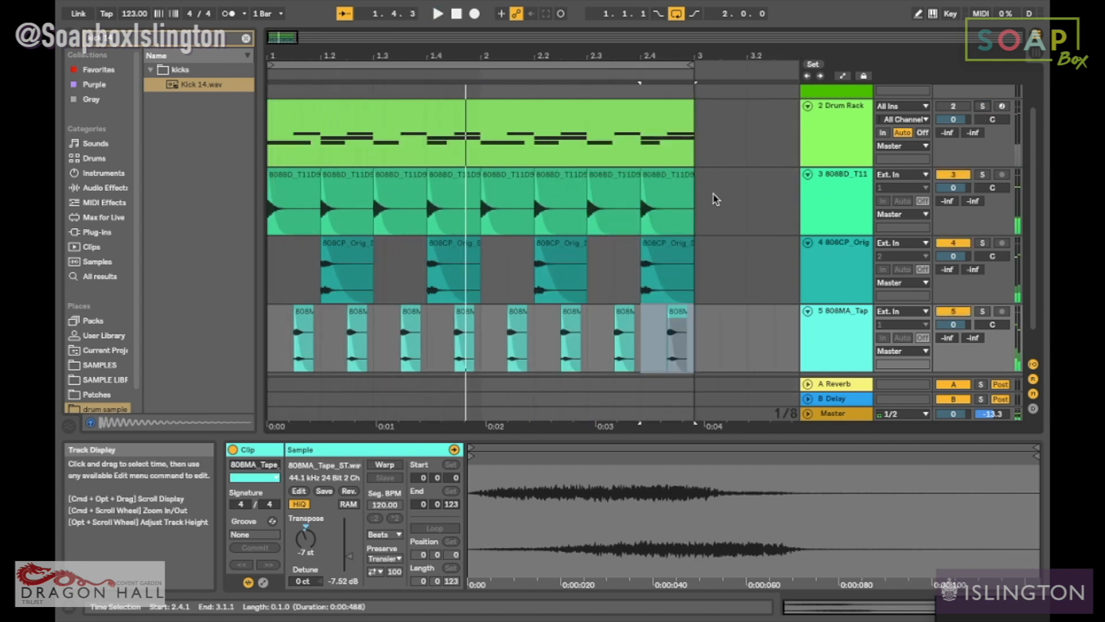
# Select all eight 808BD_T11D9_X2 clips on the kick track
pyautogui.scroll(-2, 714, 199)
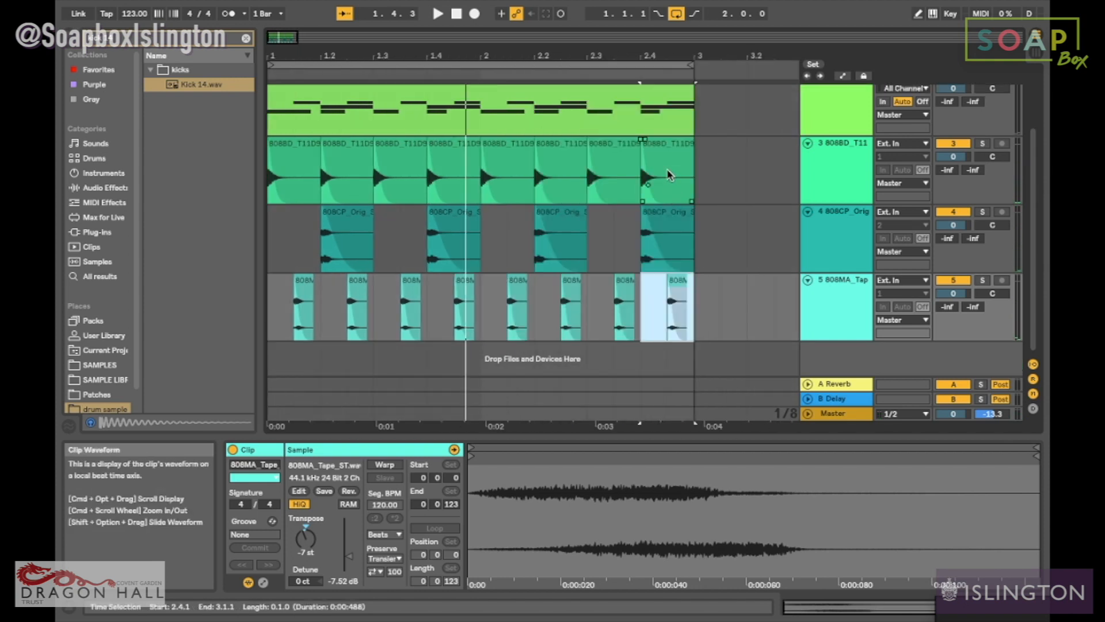
pyautogui.click(666, 174)
pyautogui.click(667, 167)
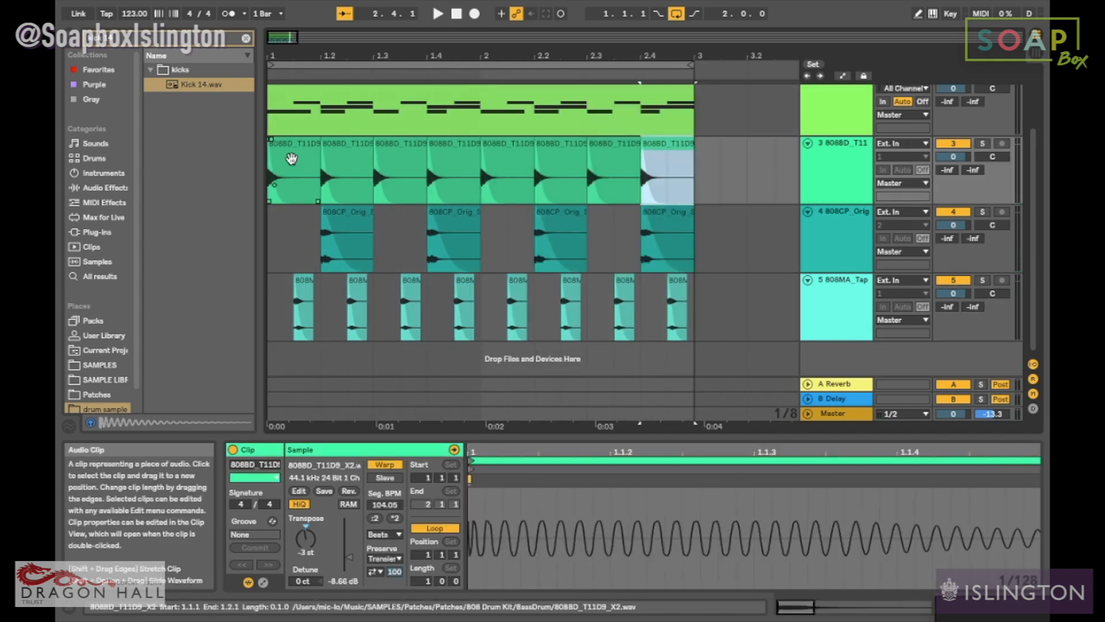
pyautogui.keyDown('shift'); pyautogui.click(292, 159); pyautogui.keyUp('shift')
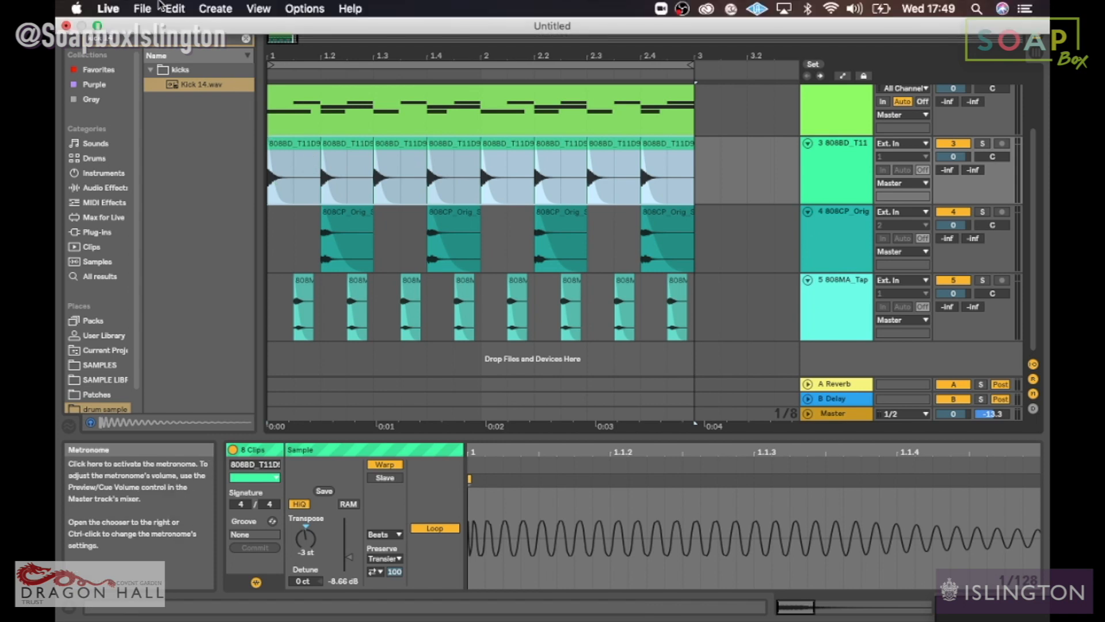
# Open the File Manager, view the management options of the Temp-27 project, and close it again
pyautogui.click(144, 8)
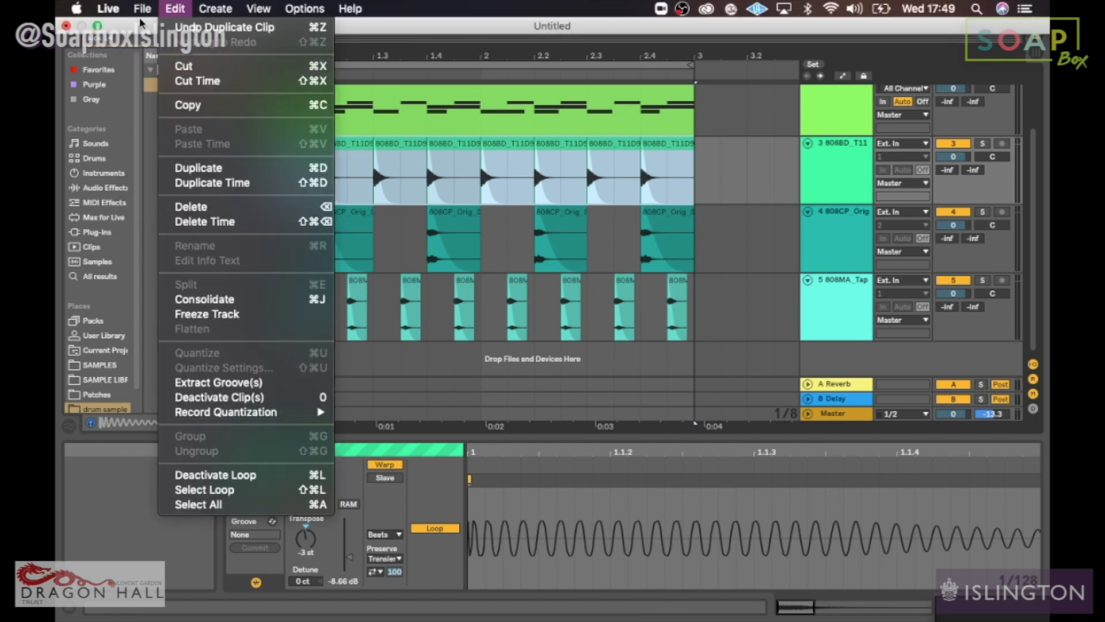
pyautogui.click(194, 119)
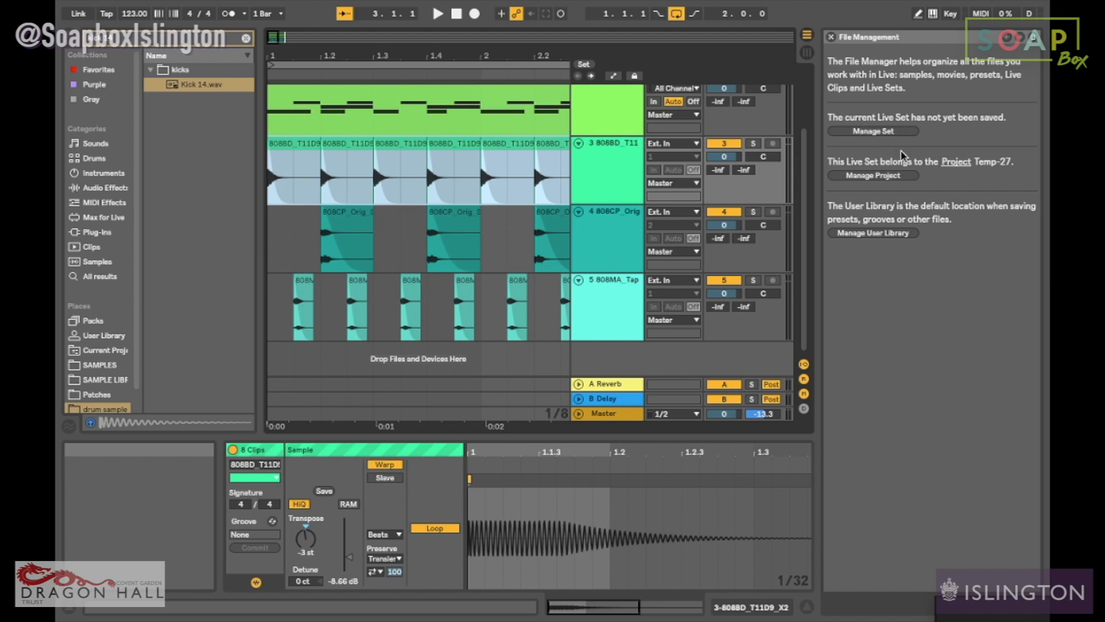
pyautogui.click(902, 175)
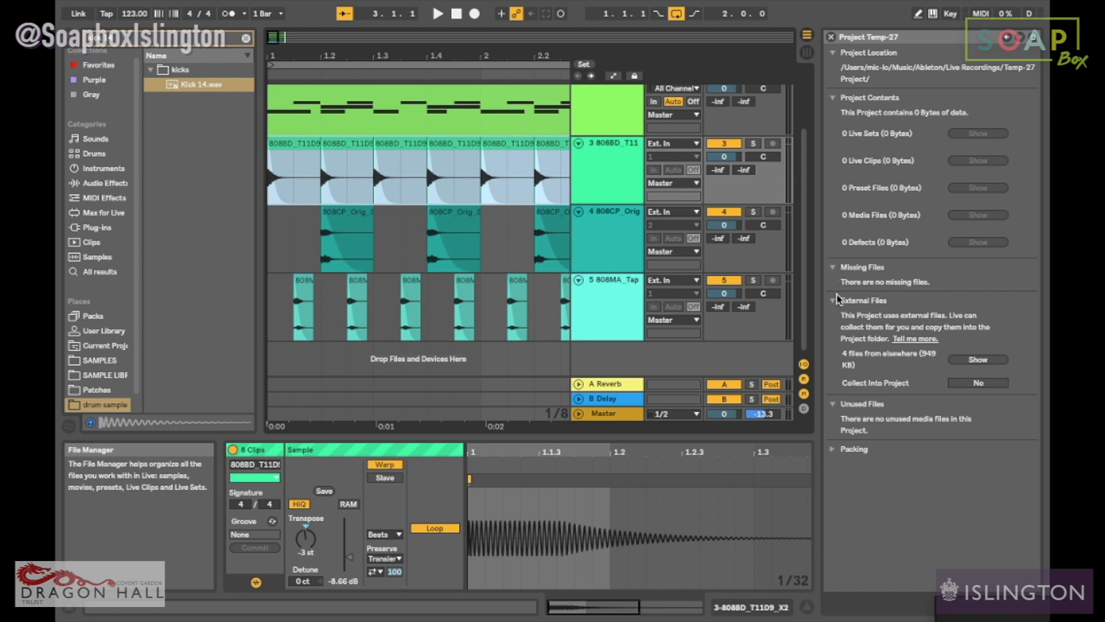
pyautogui.click(831, 36)
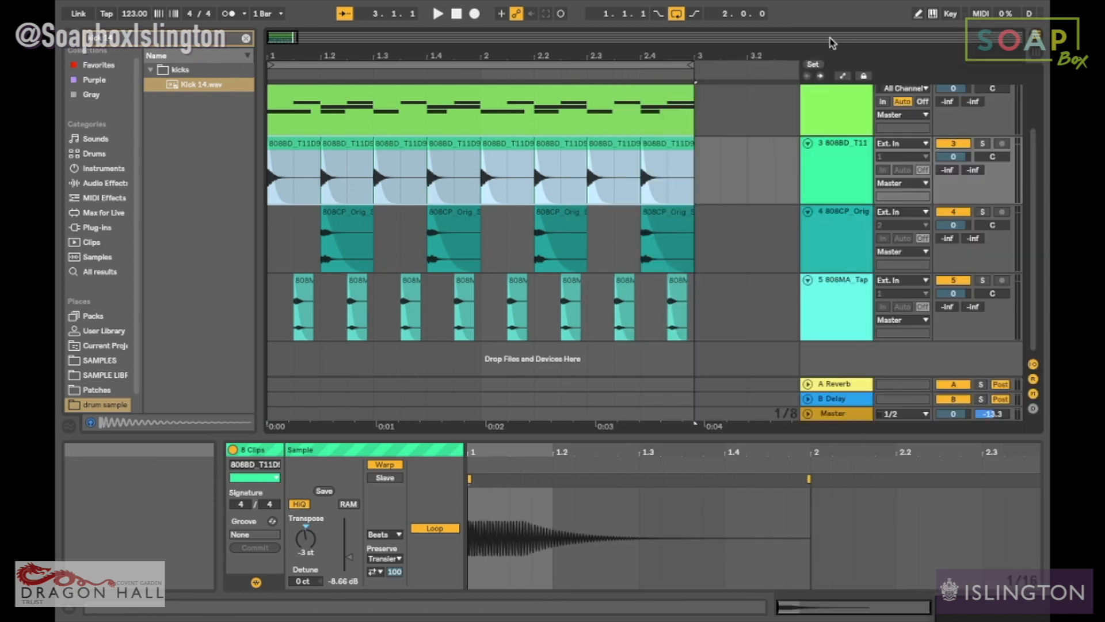
# View the files referenced by the current Live Set in the File Manager and close it
pyautogui.click(142, 9)
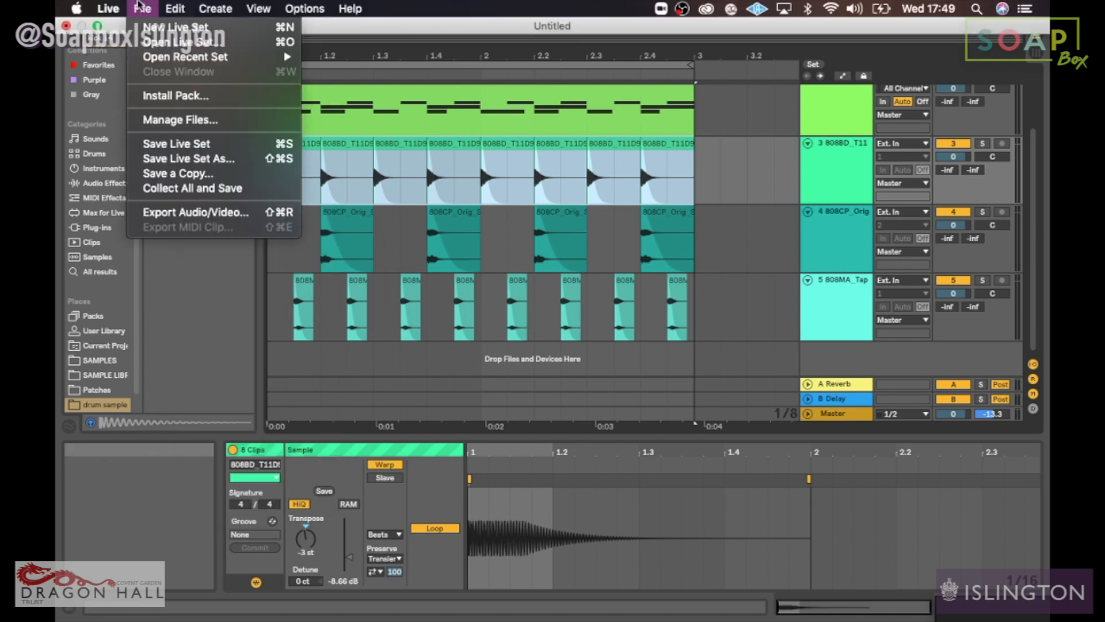
pyautogui.click(192, 120)
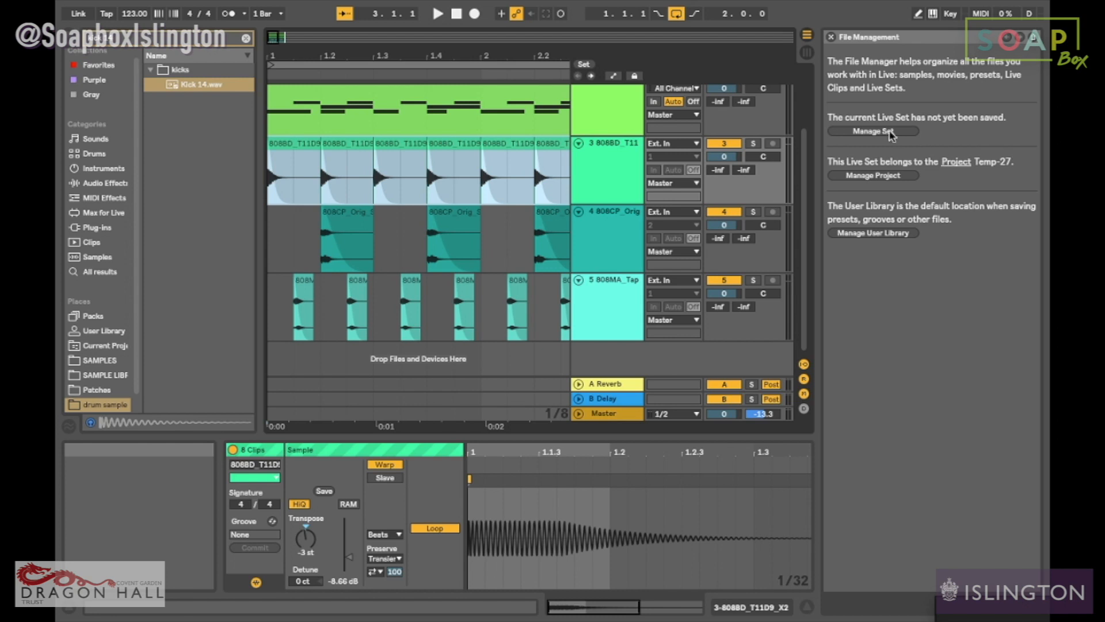
pyautogui.click(891, 133)
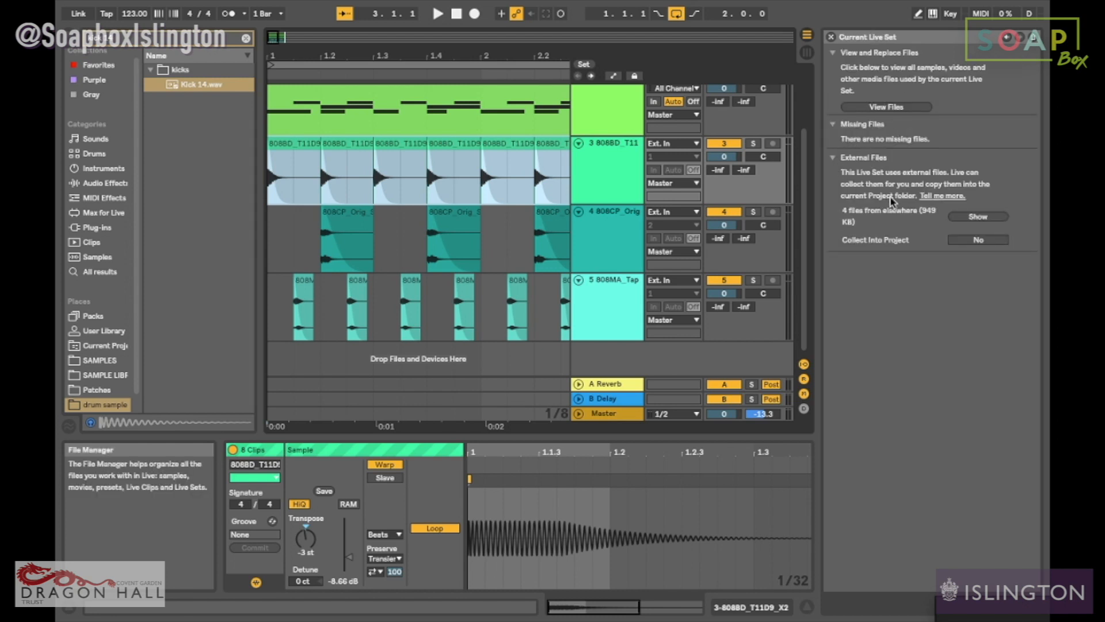
pyautogui.click(892, 107)
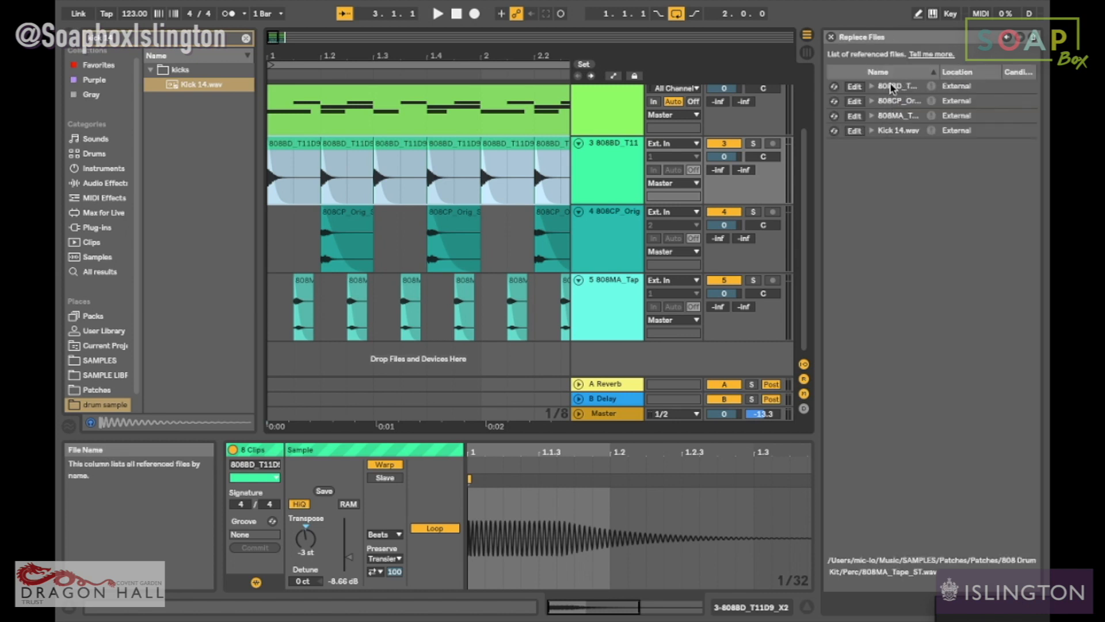
pyautogui.click(830, 37)
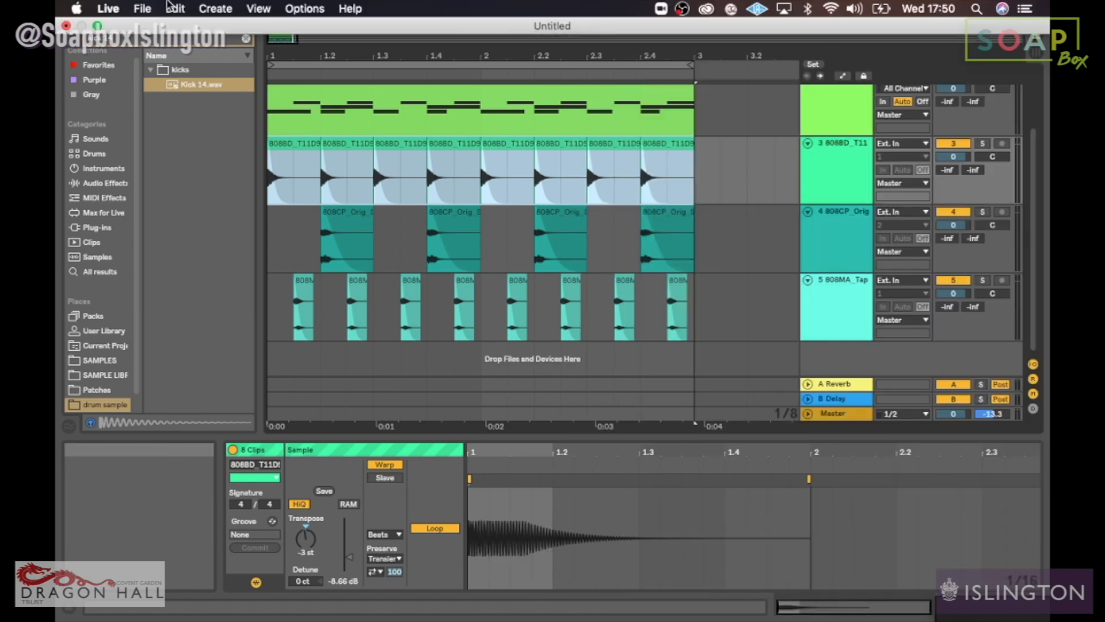
# Reopen the Live Set's referenced file list and start hot-swapping the 808BD_T11D9_X2 kick sample
pyautogui.click(142, 8)
pyautogui.click(173, 116)
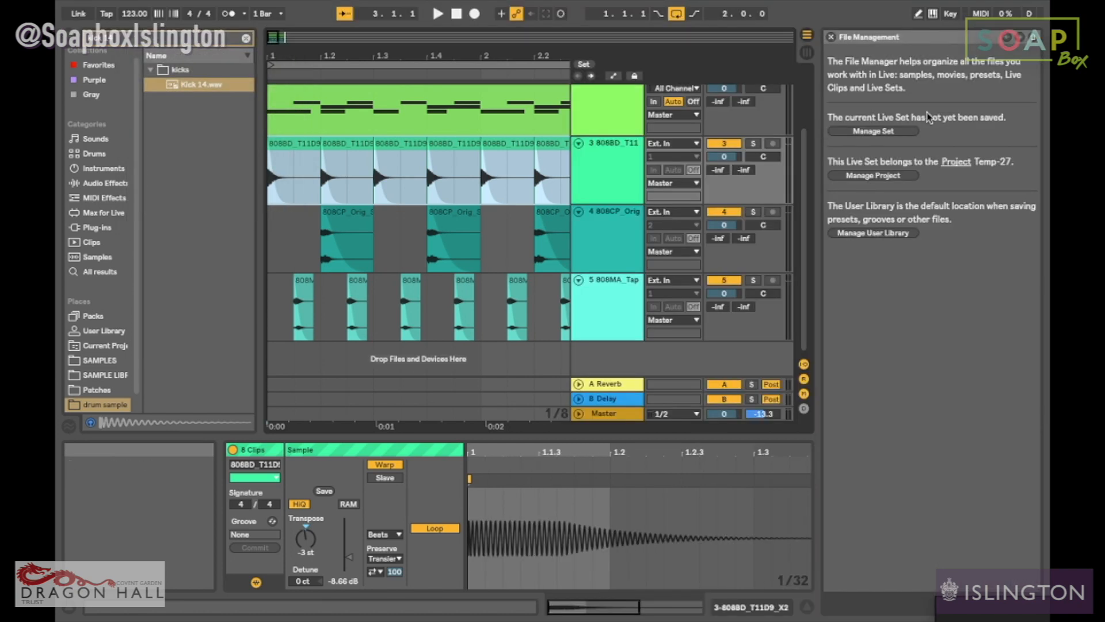
pyautogui.click(891, 132)
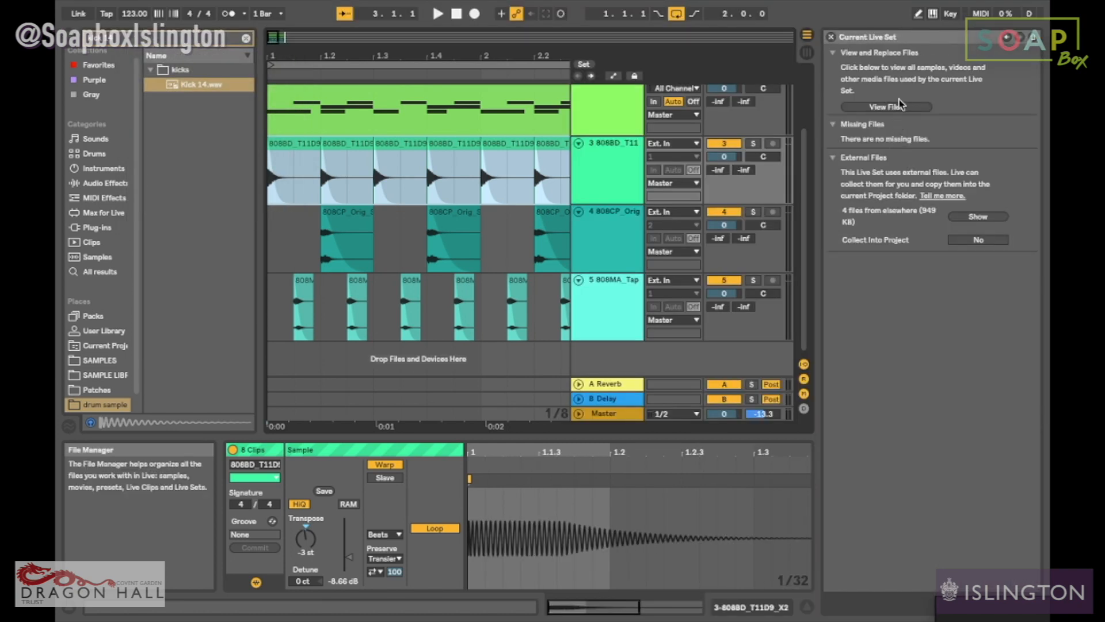
pyautogui.click(894, 109)
pyautogui.click(874, 87)
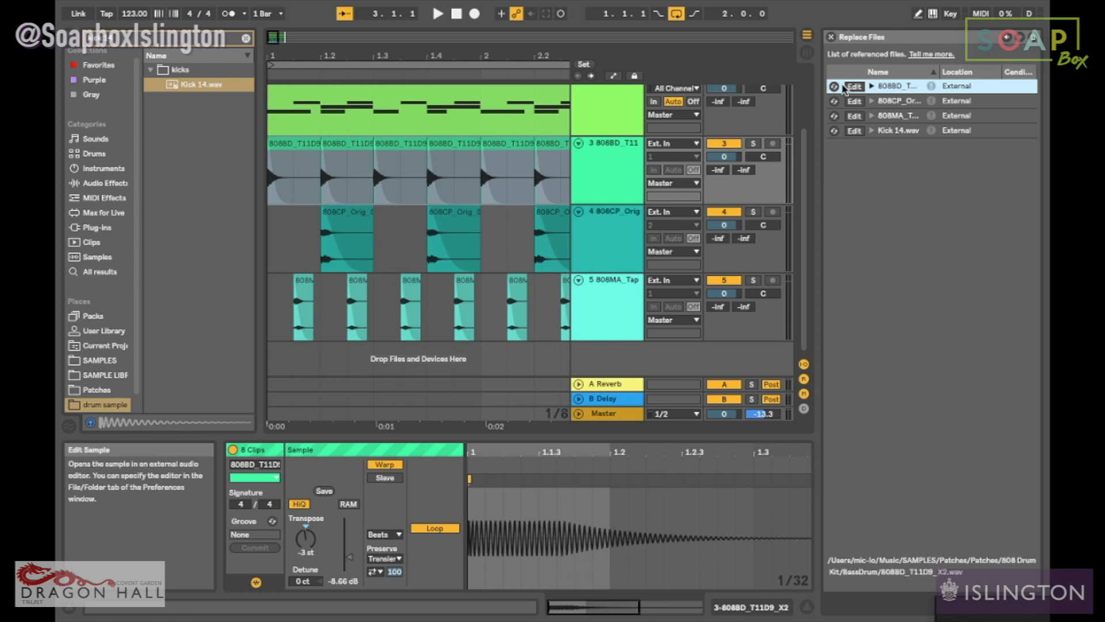
pyautogui.click(835, 87)
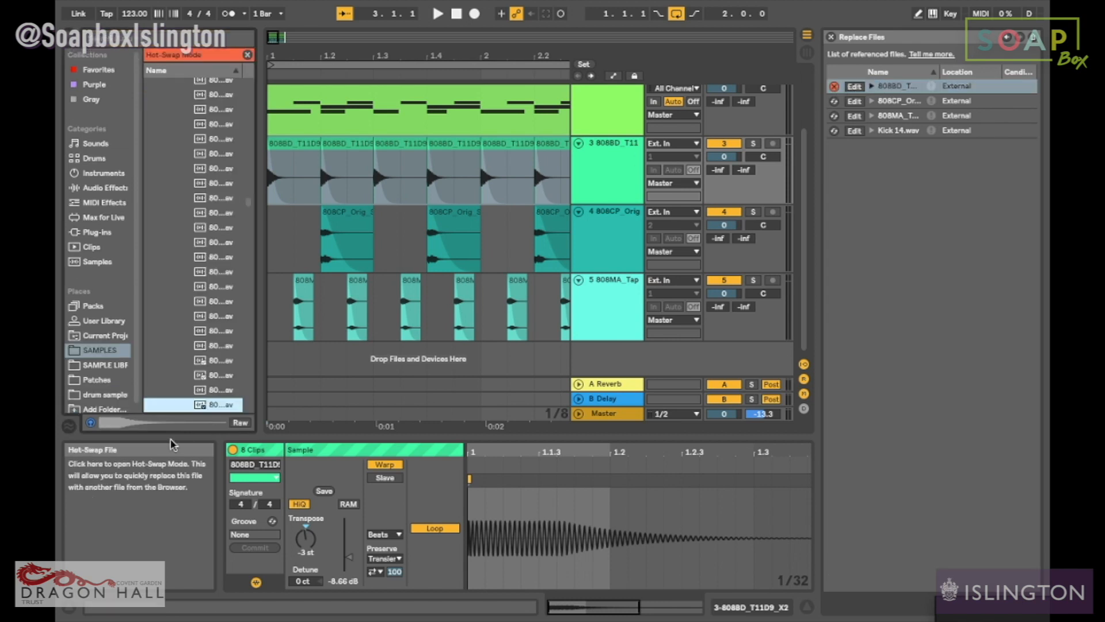
# Search the drum samples folder for "kick 14" and replace the 808BD_T11D9_X2 sample with Kick 14.wav
pyautogui.click(160, 40)
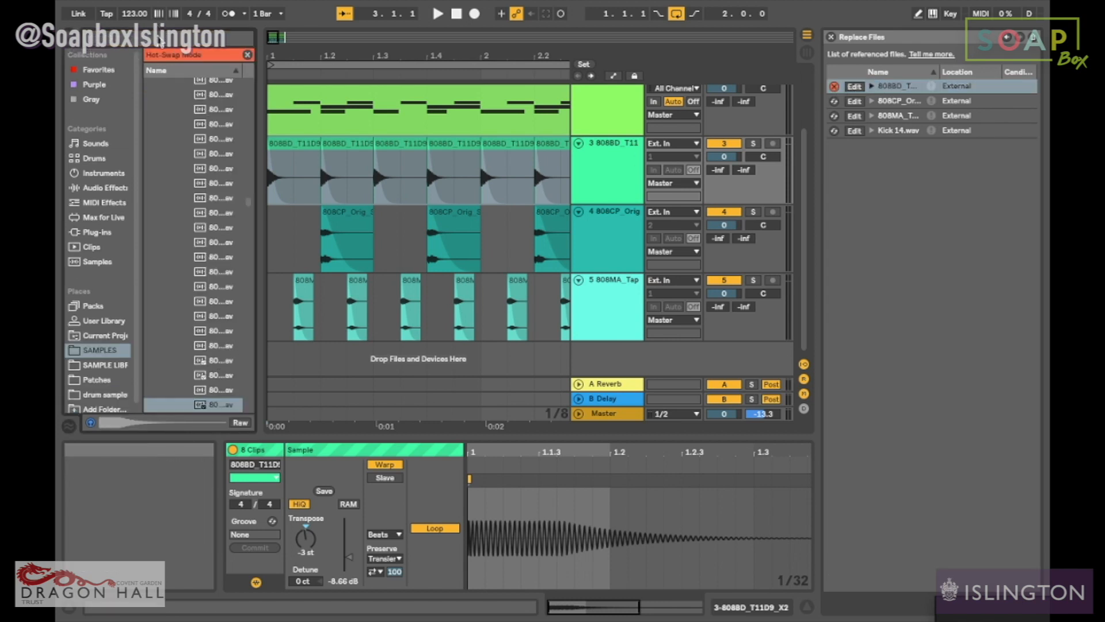
pyautogui.click(105, 395)
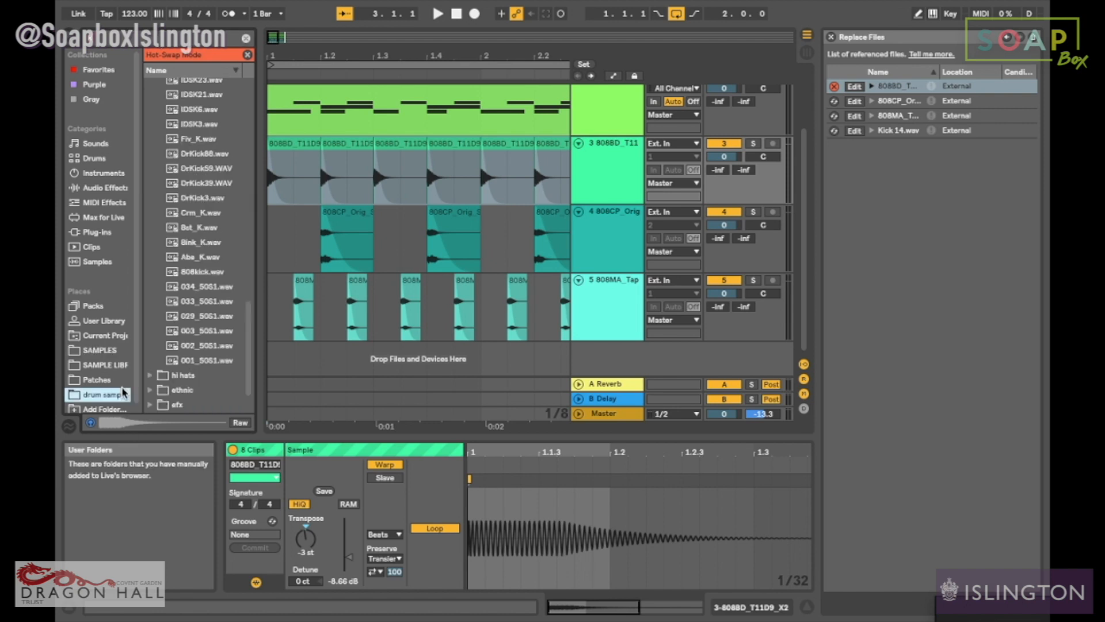
pyautogui.click(173, 39)
pyautogui.write('kick')
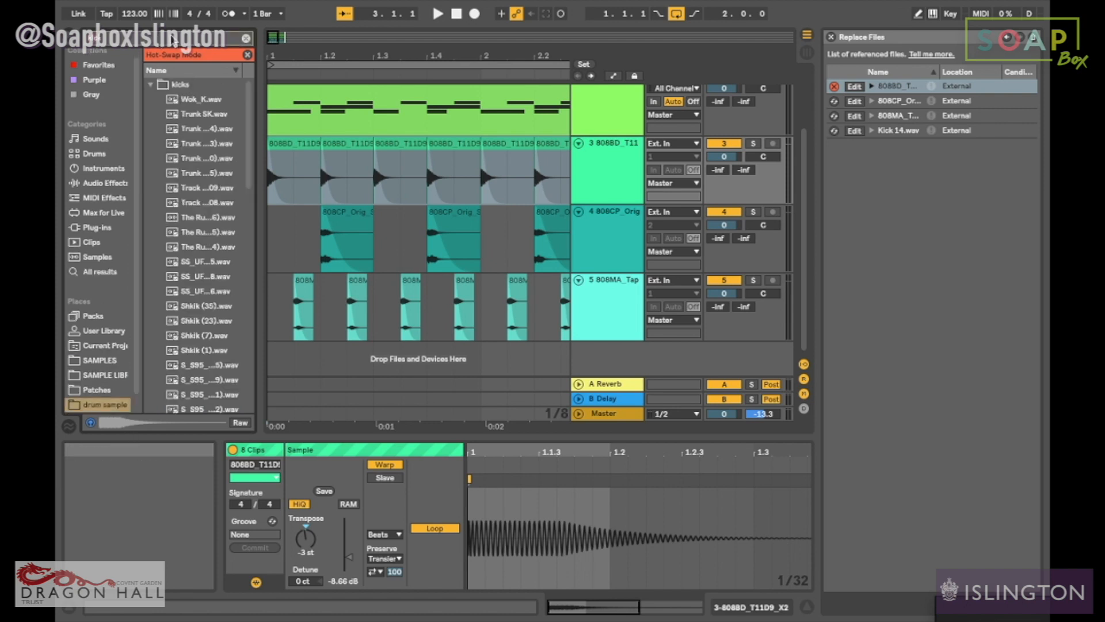
pyautogui.write(' 14')
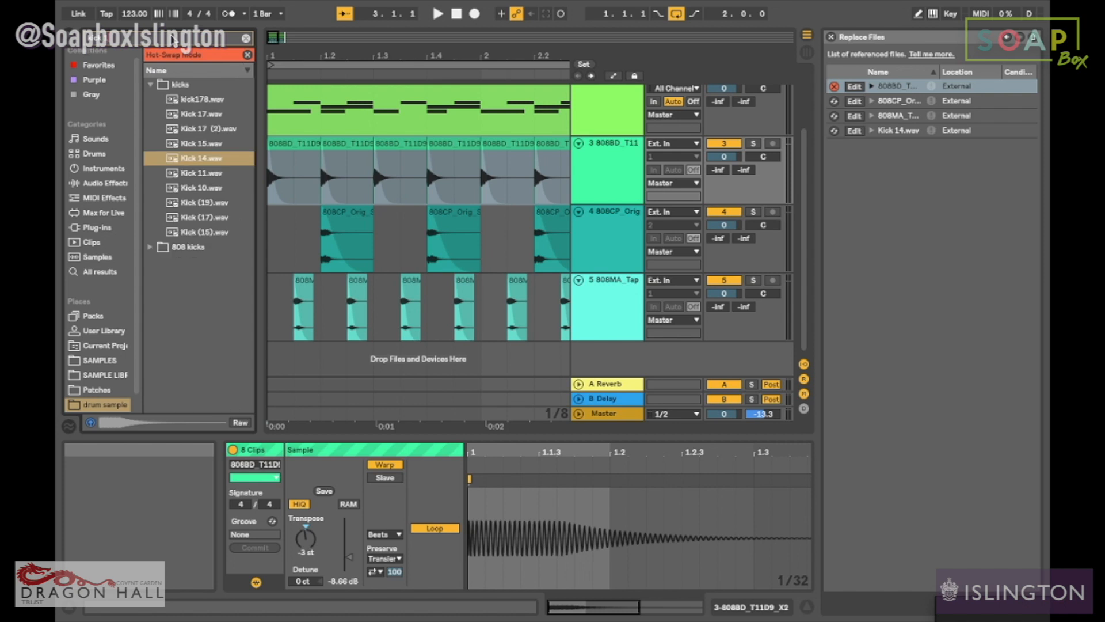
pyautogui.click(184, 100)
pyautogui.doubleClick(186, 100)
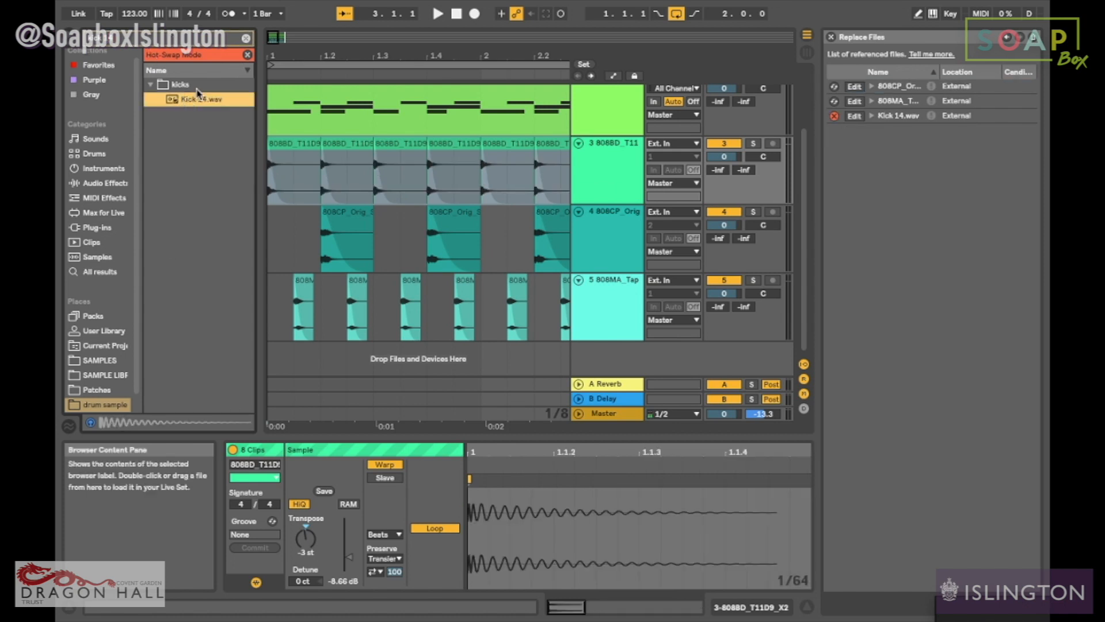
# Play the two-bar loop to hear the swapped kick sample and stop playback near the end of bar 2
pyautogui.press('space')
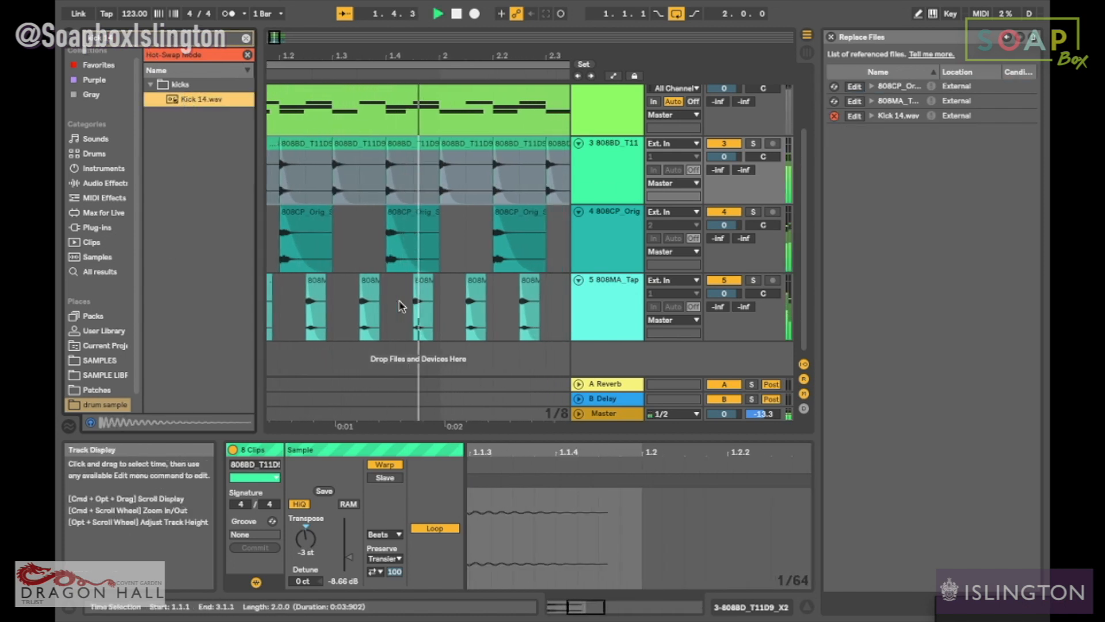
pyautogui.press('space')
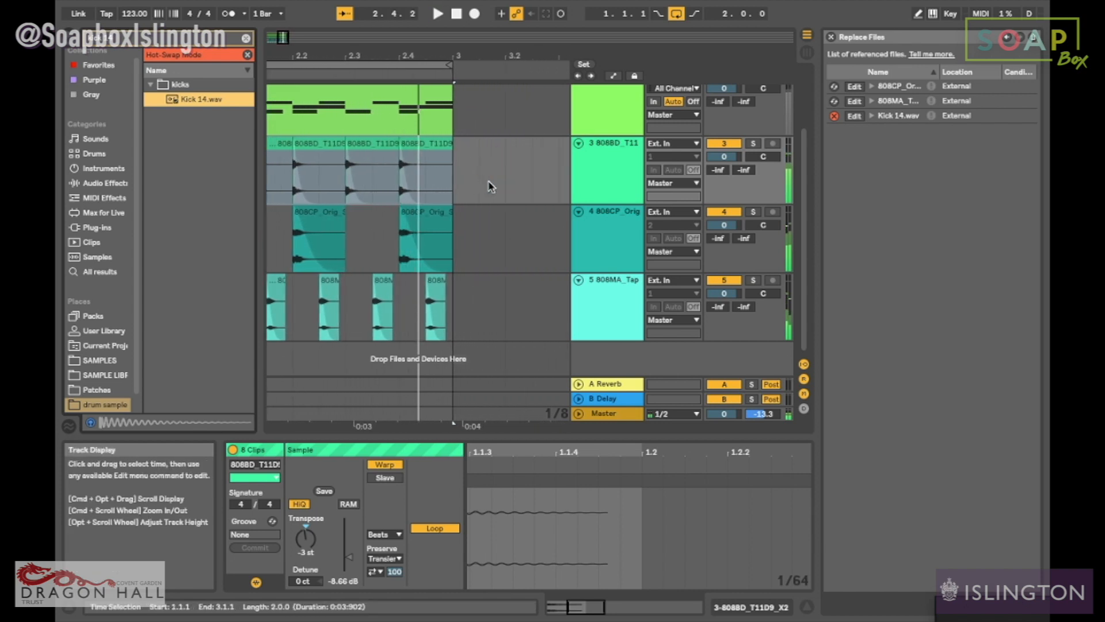
pyautogui.hscroll(-5, 489, 187)
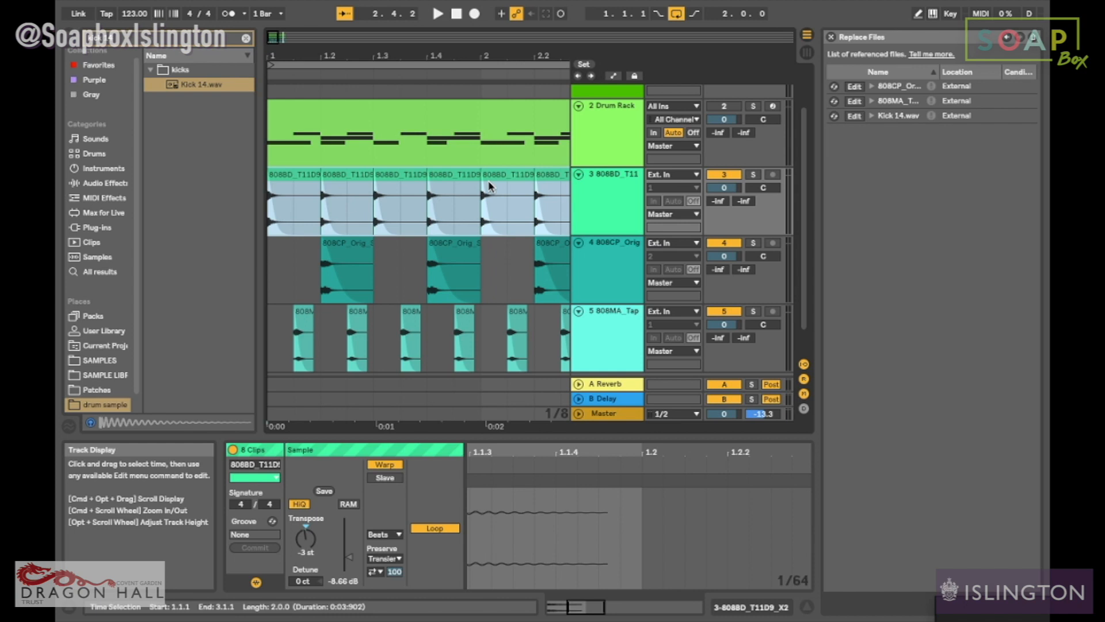
pyautogui.moveTo(418, 63); pyautogui.dragTo(311, 58)
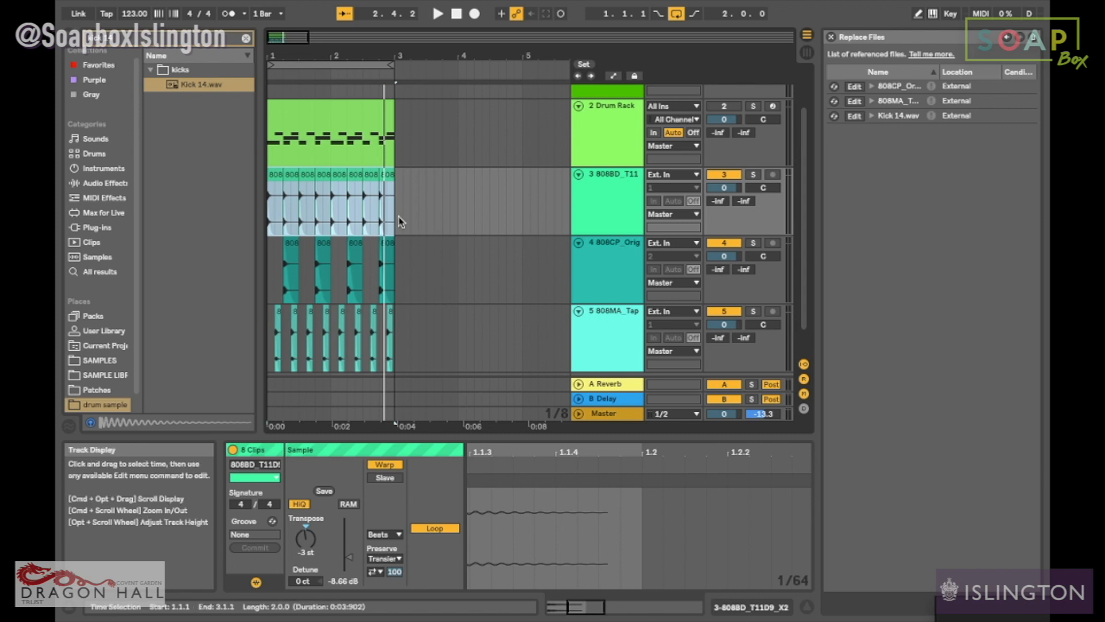
pyautogui.moveTo(256, 142); pyautogui.dragTo(291, 147)
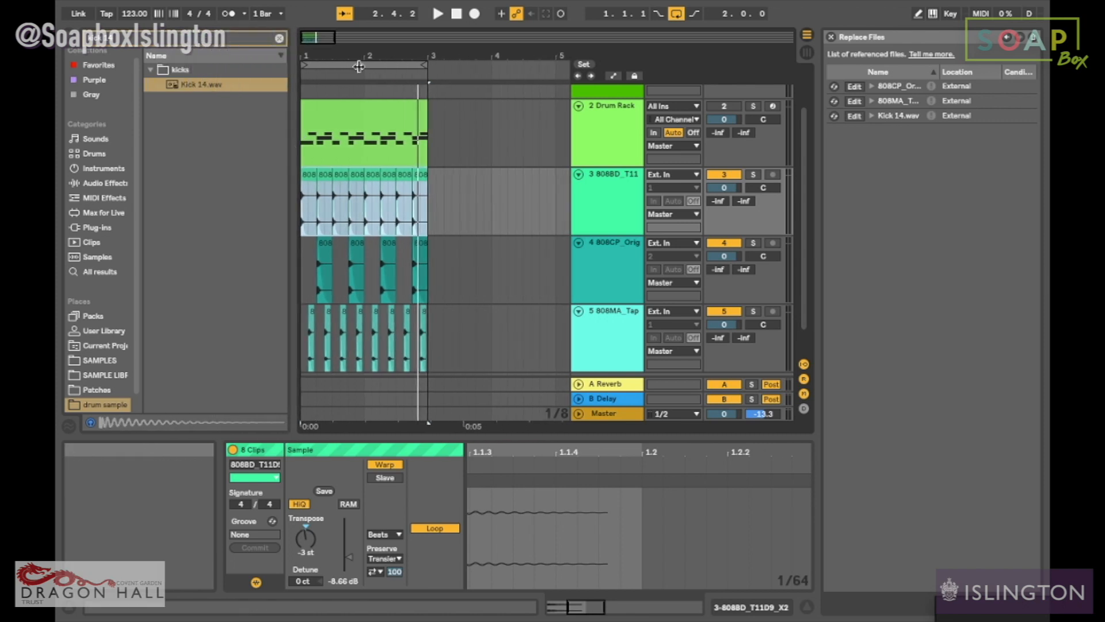
pyautogui.moveTo(343, 53); pyautogui.dragTo(374, 53)
pyautogui.hscroll(-1, 408, 114)
pyautogui.scroll(2, 407, 113)
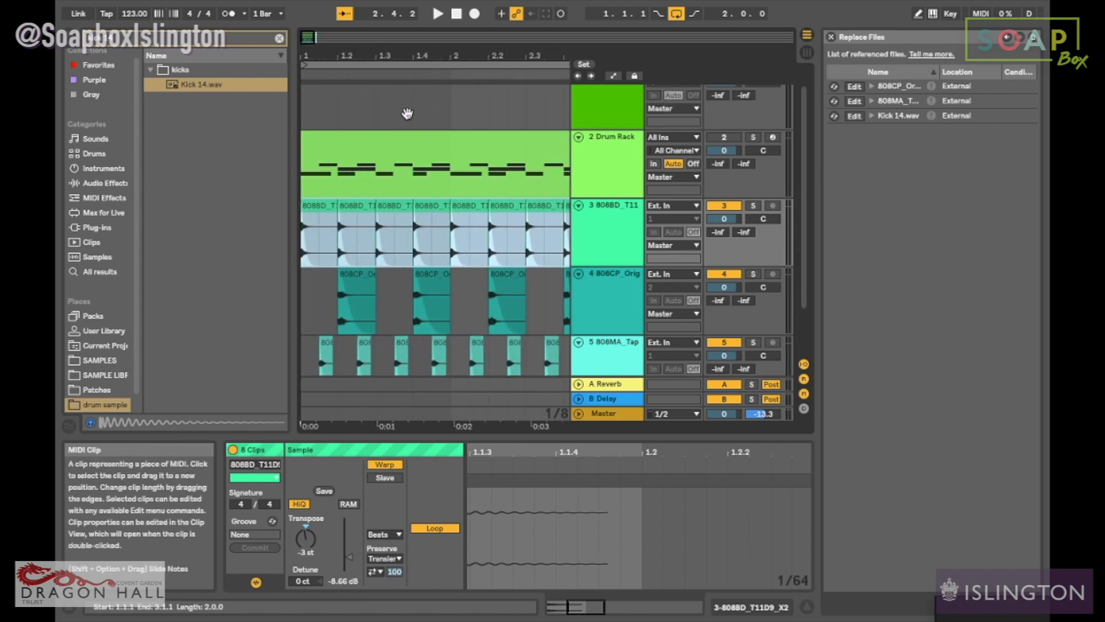
pyautogui.moveTo(420, 55); pyautogui.dragTo(345, 58)
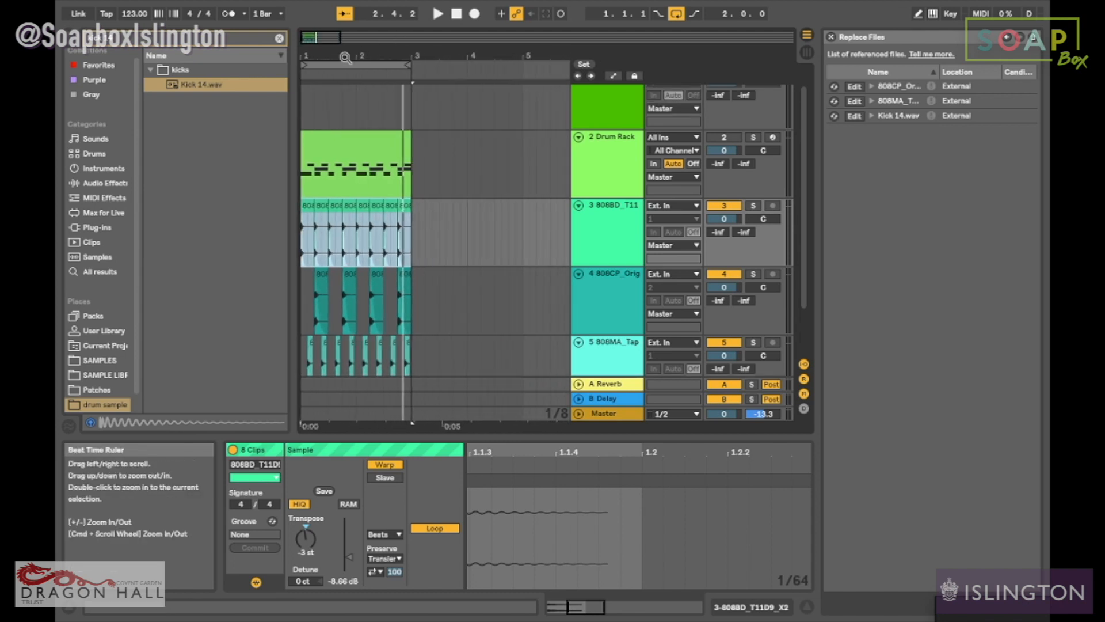
pyautogui.scroll(-4, 442, 204)
pyautogui.hscroll(1, 443, 204)
pyautogui.scroll(3, 442, 204)
pyautogui.hscroll(-1, 442, 203)
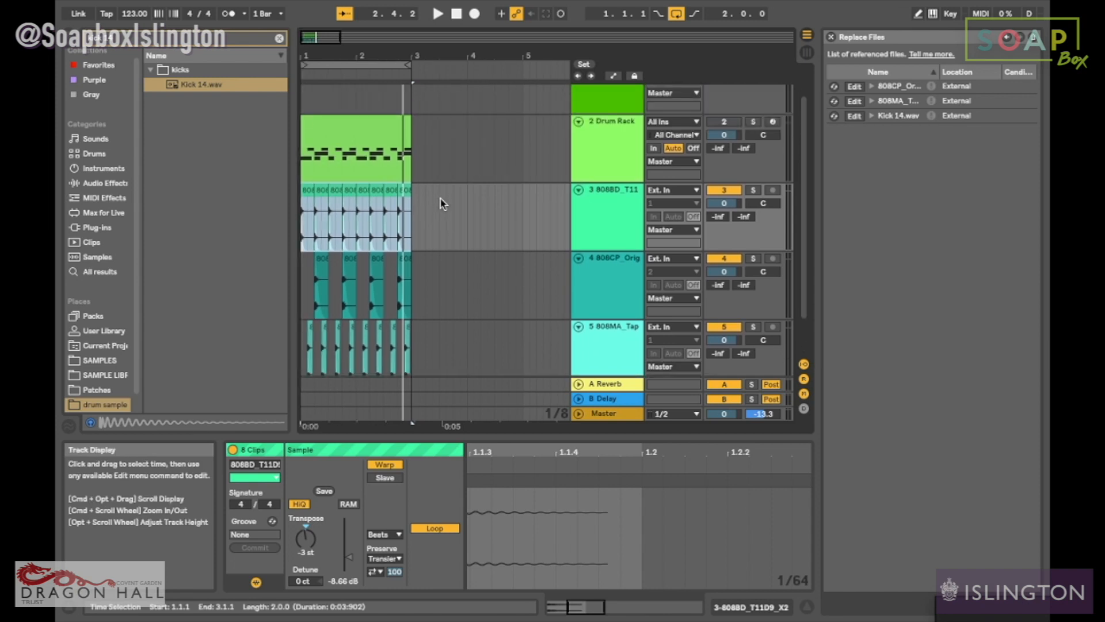